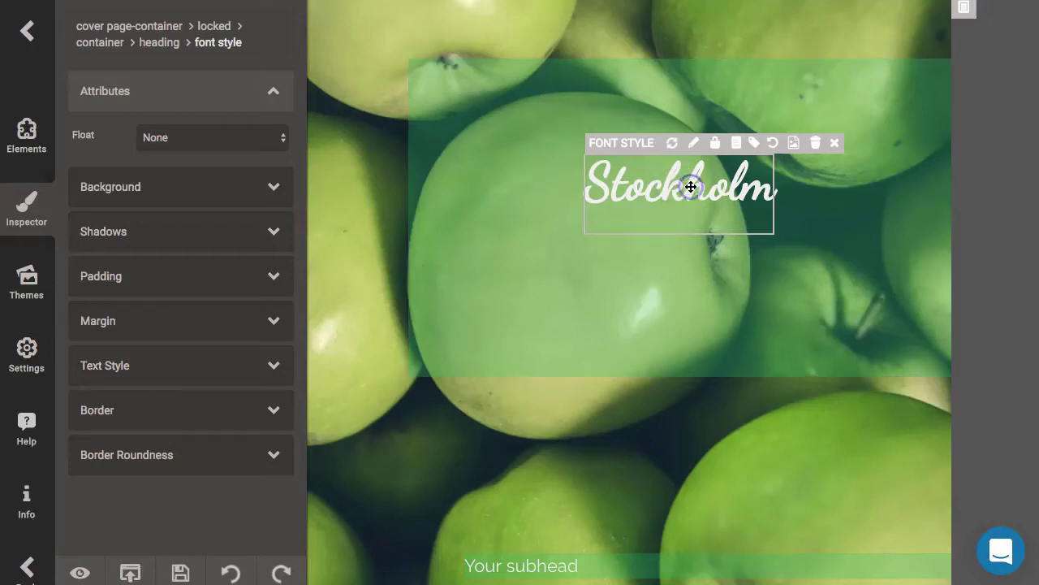
Step: Replace the cover heading 'Stockholm' with 'Health Template 1'
double_click(673, 189)
double_click(670, 191)
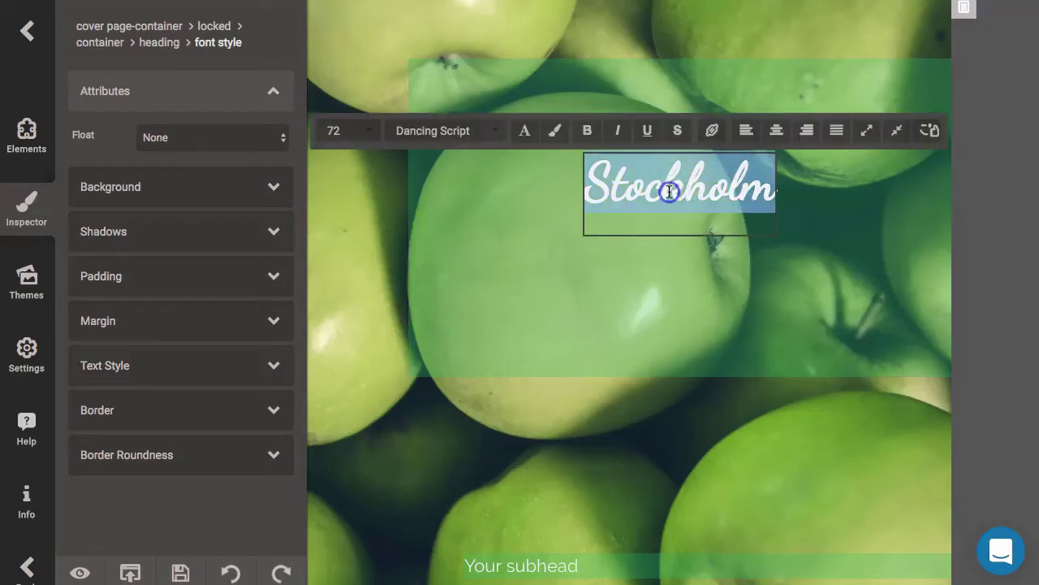
text(Health)
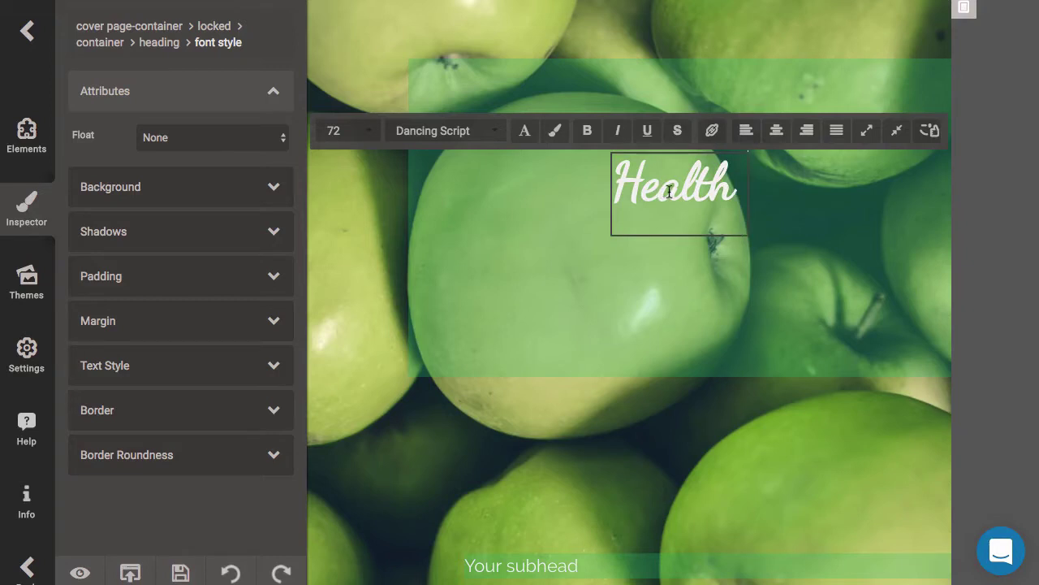
text(Tem,plate)
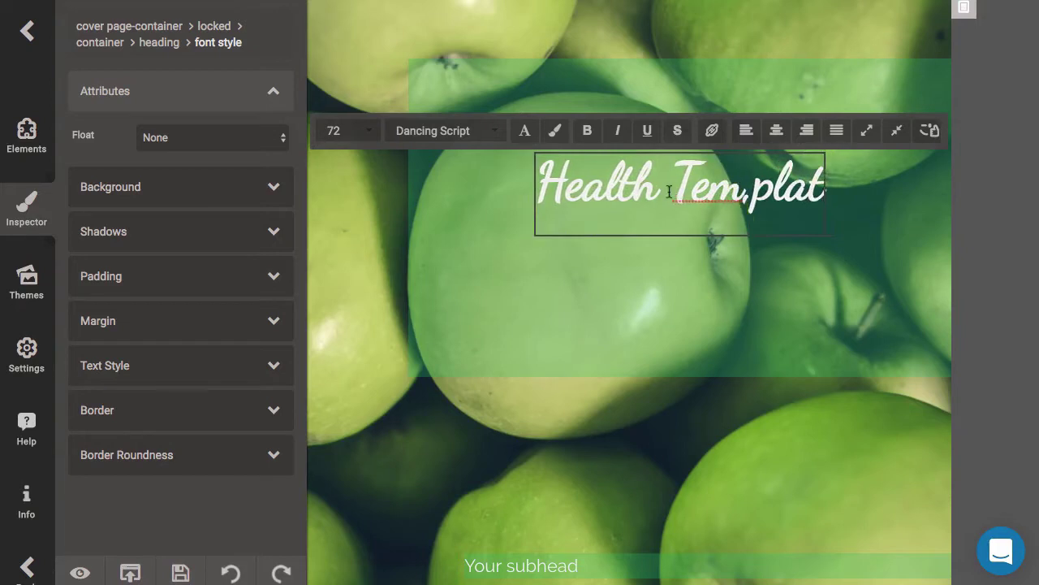
key(BackSpace)
key(BackSpace)
key(BackSpace)
key(BackSpace)
key(BackSpace)
key(BackSpace)
text(pl)
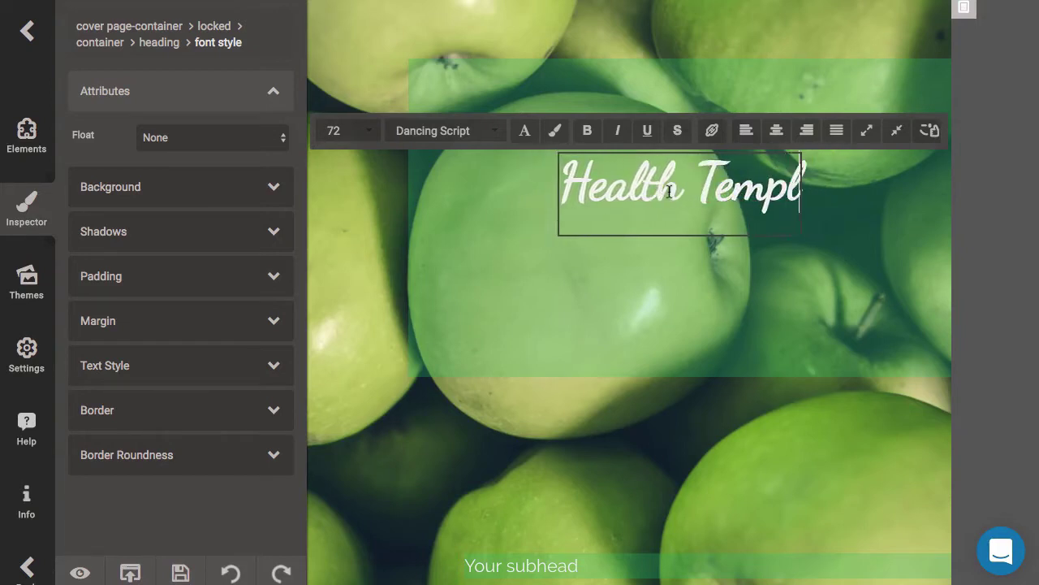
text(ate 1)
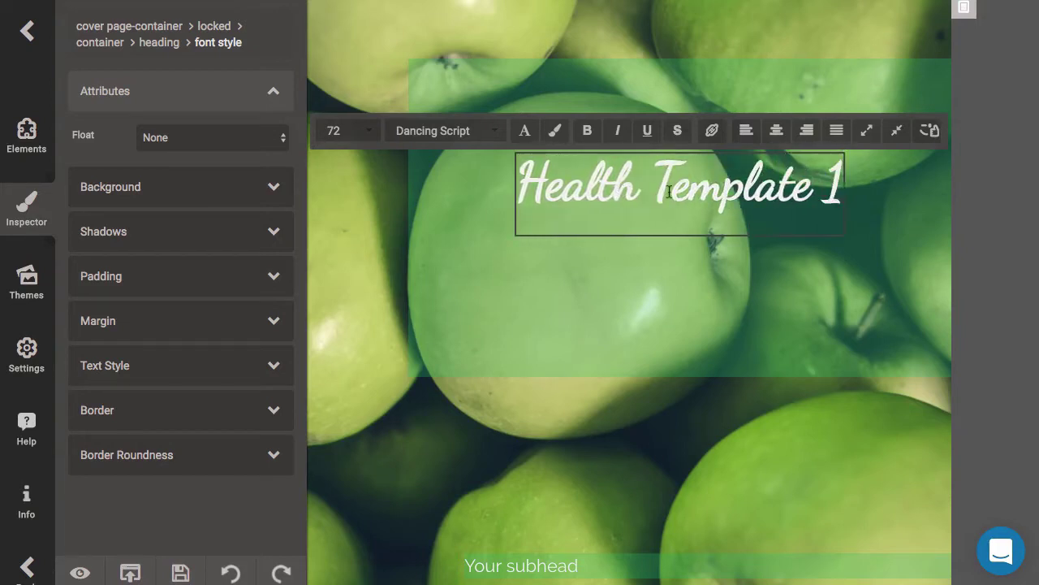
Step: Save the template and export the ebook as a PDF
click(399, 406)
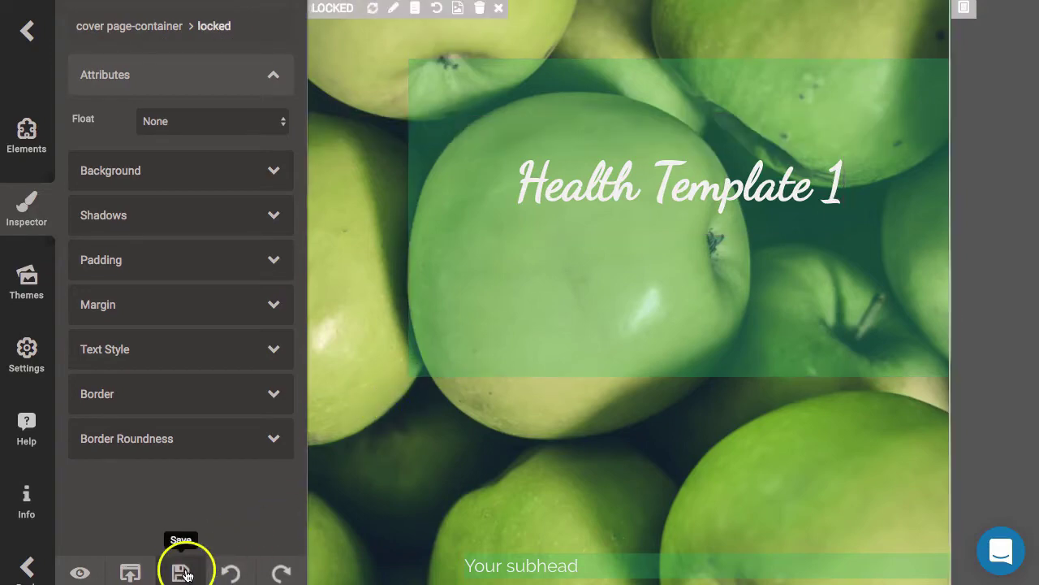
click(130, 573)
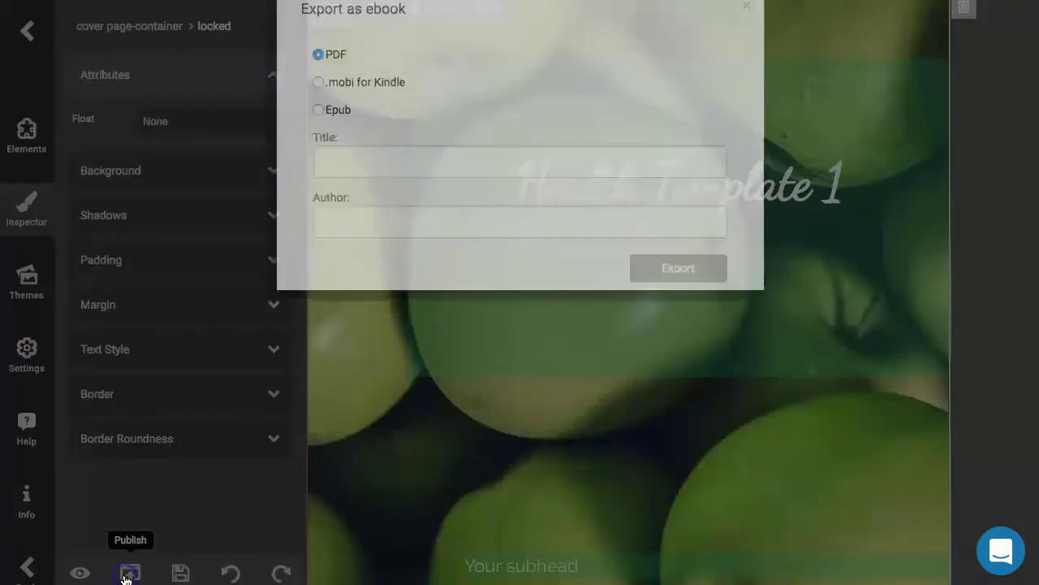
click(691, 304)
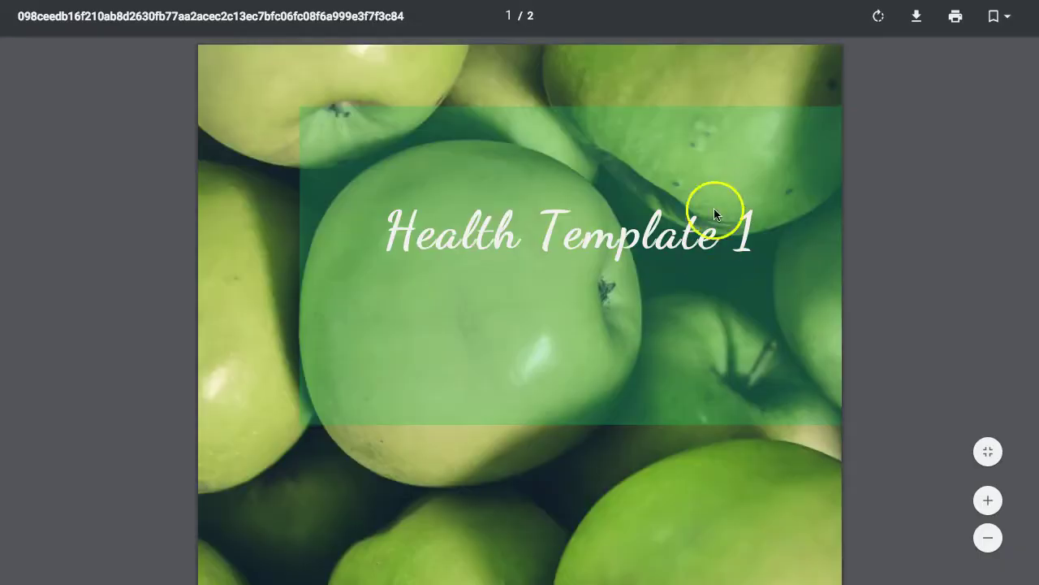
scroll(522, 254, down, 10)
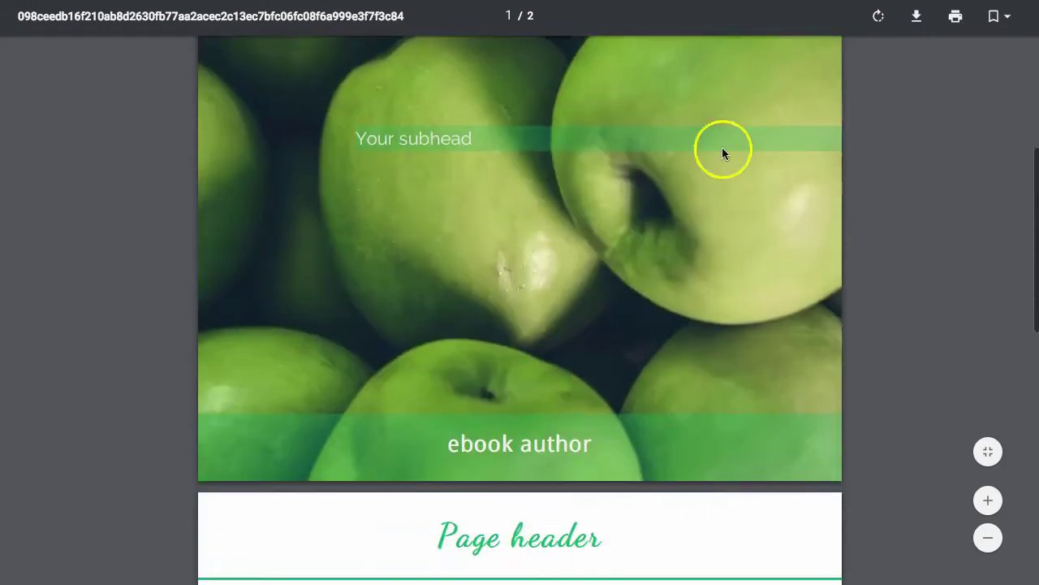
scroll(619, 311, down, 5)
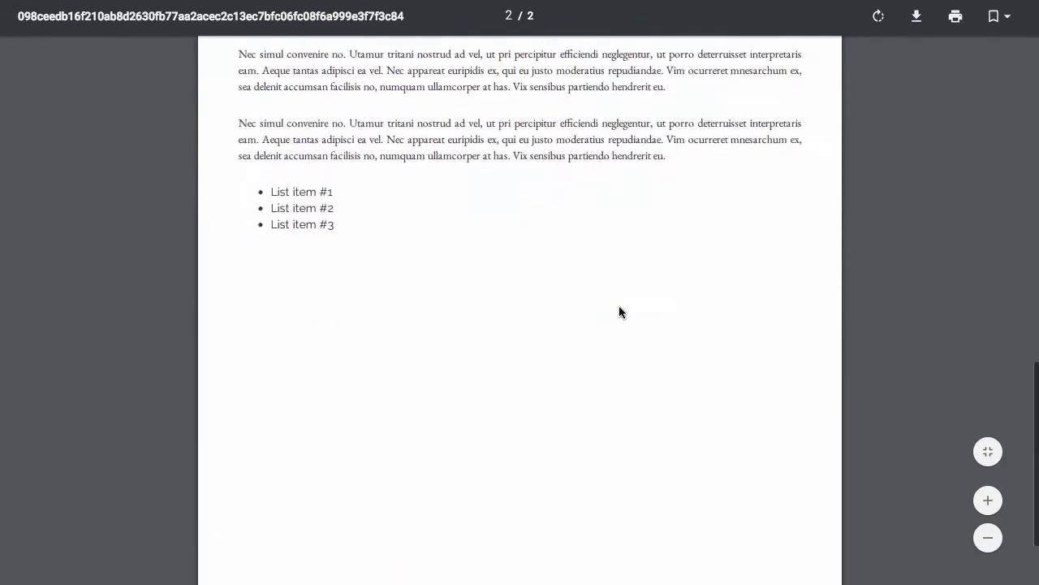
scroll(614, 218, up, 3)
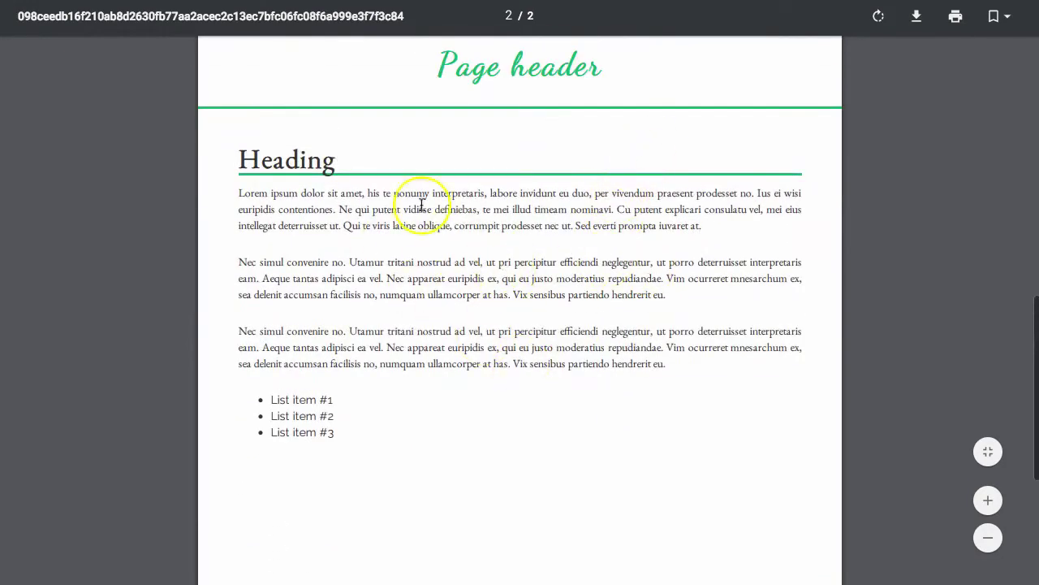
scroll(540, 226, up, 1)
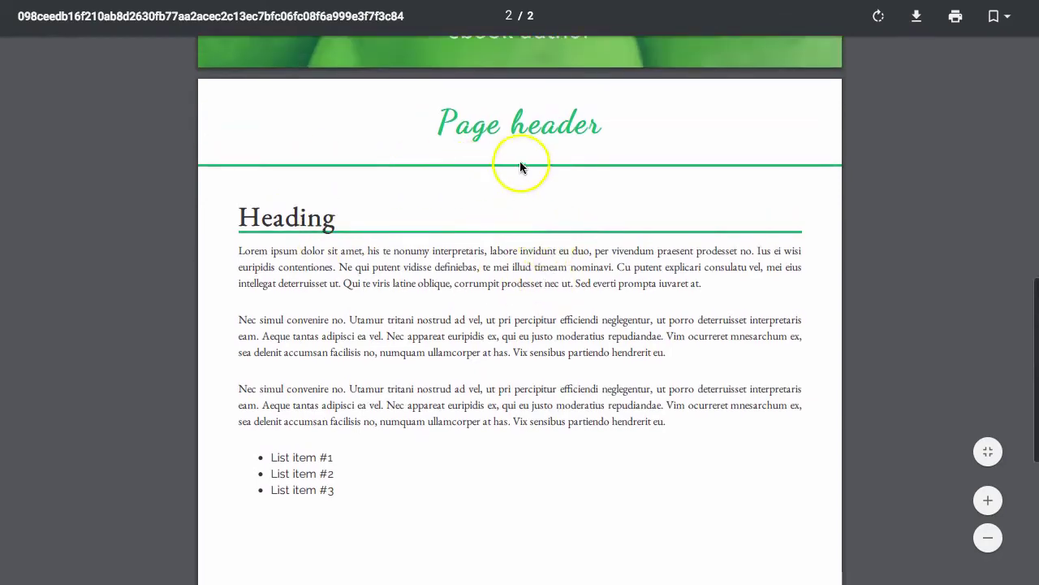
scroll(573, 203, down, 5)
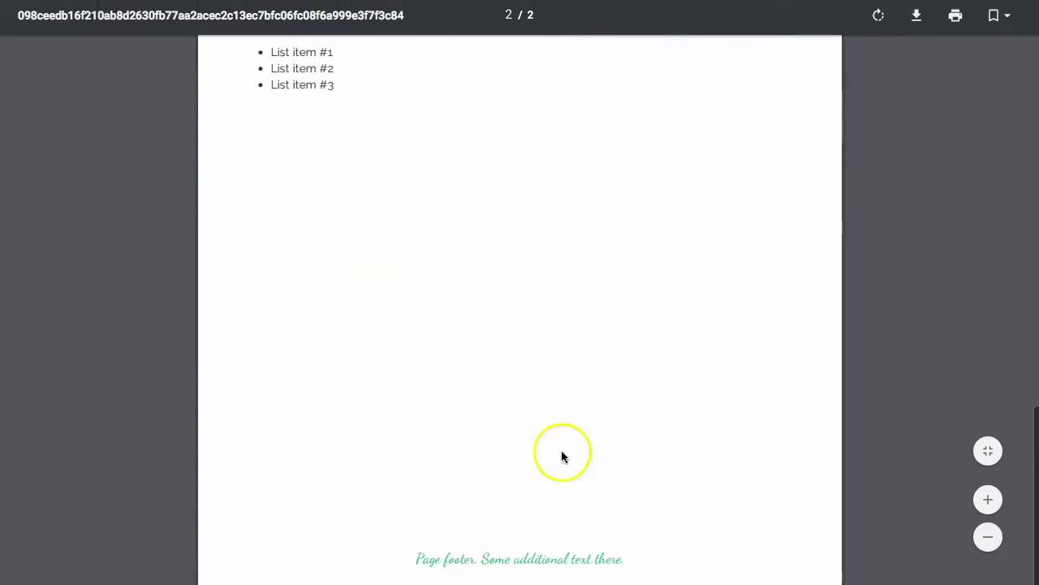
scroll(634, 431, up, 1)
scroll(683, 331, up, 15)
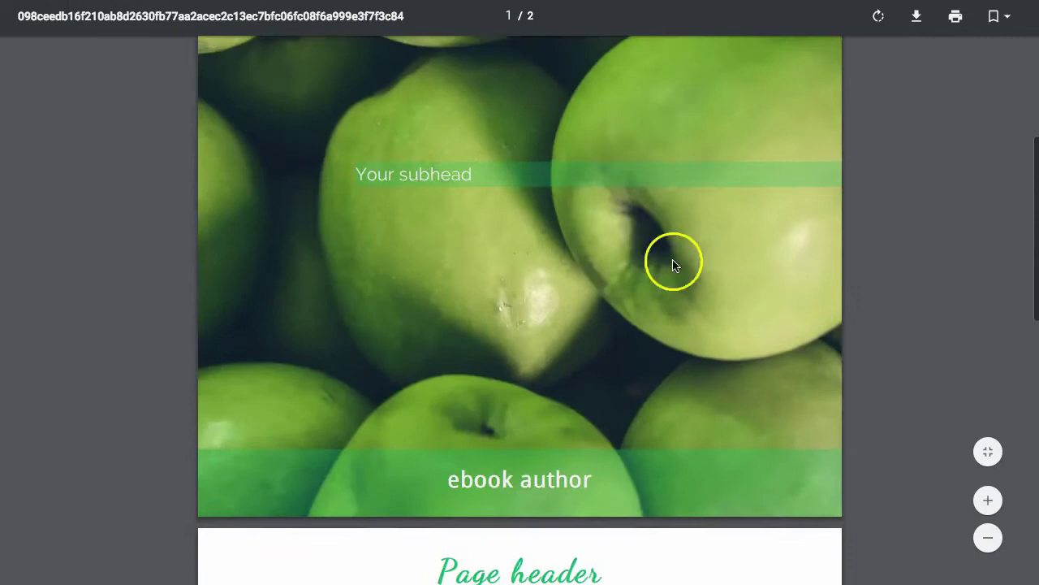
scroll(591, 368, up, 2)
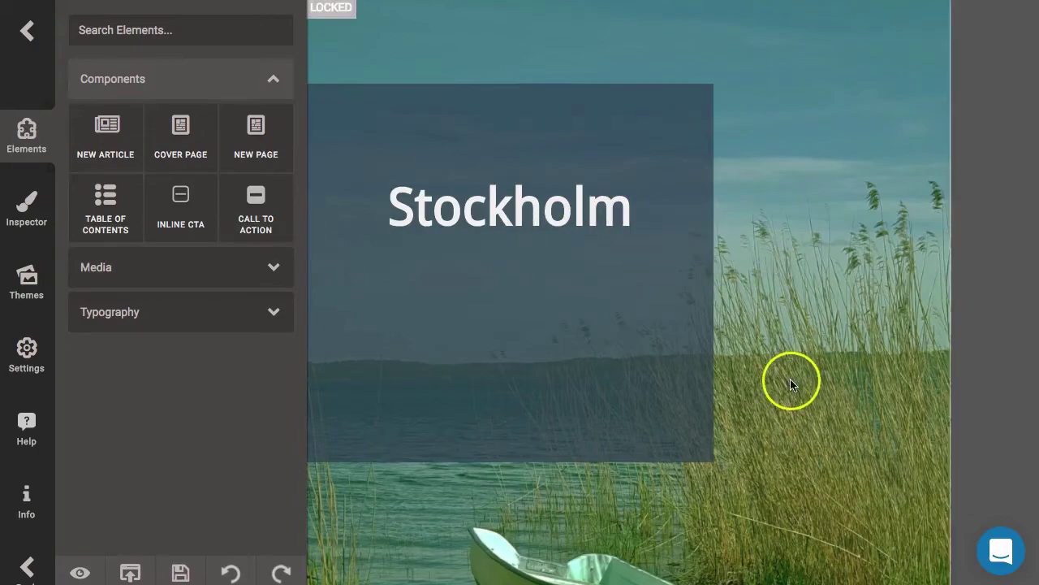
Step: Review the fresh Stockholm lake-and-boat template and select the cover page container to show its settings
scroll(790, 379, down, 10)
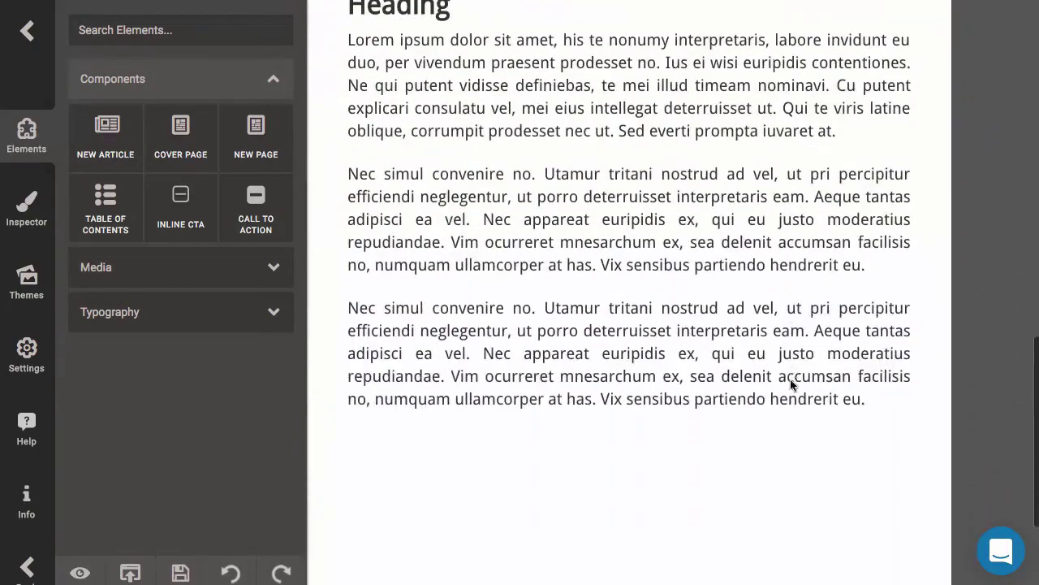
scroll(791, 383, up, 6)
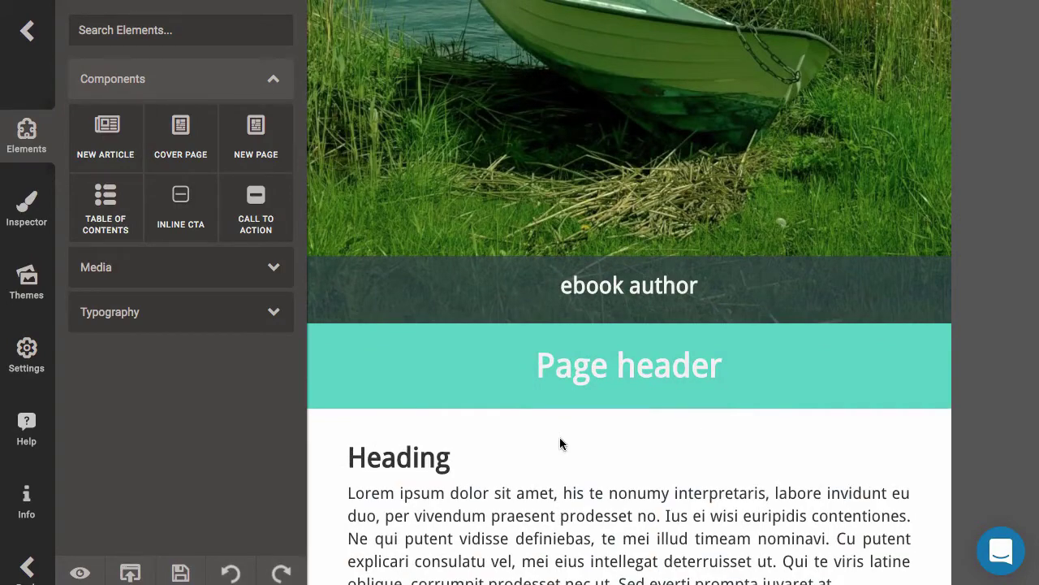
scroll(559, 443, up, 5)
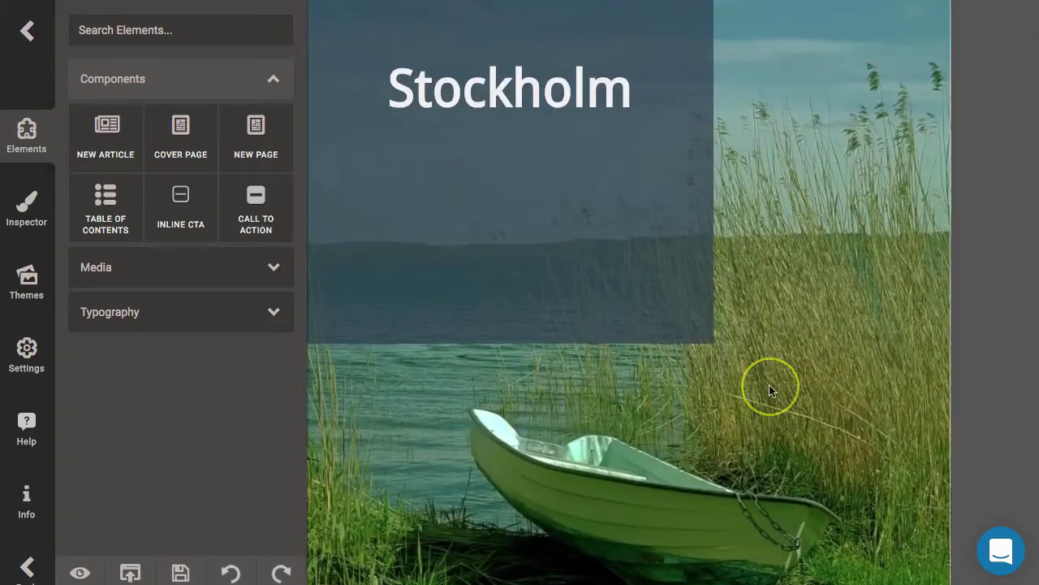
scroll(770, 390, up, 2)
click(821, 155)
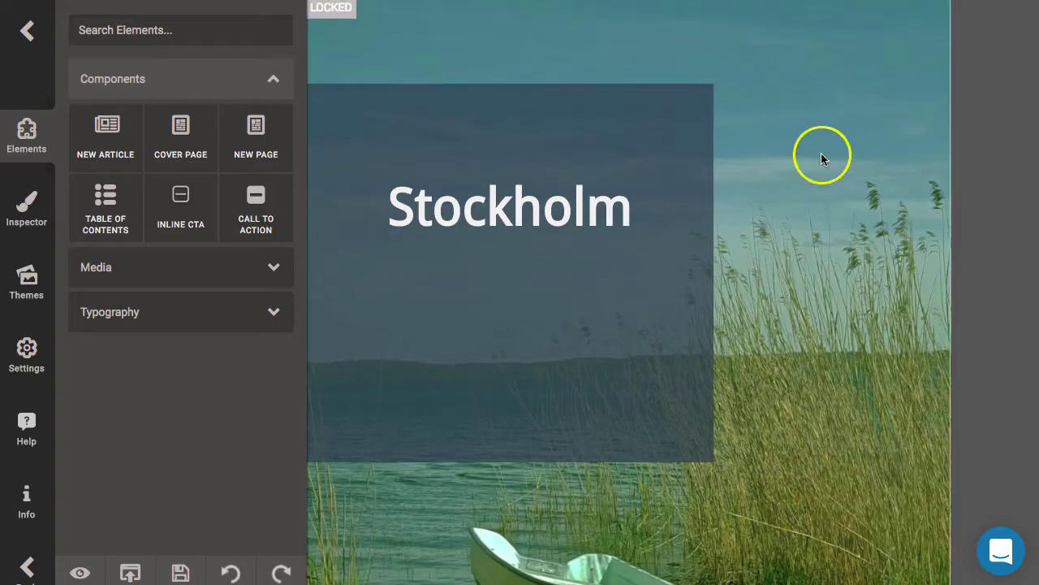
click(845, 152)
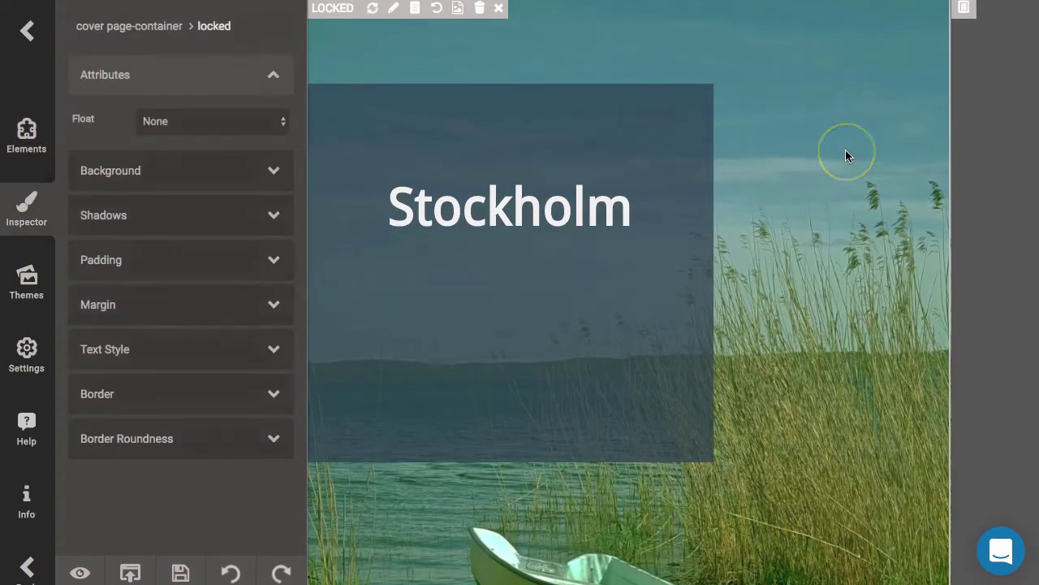
Step: Search the image library for 'apples' and set the green-apples photo as the cover background
click(809, 148)
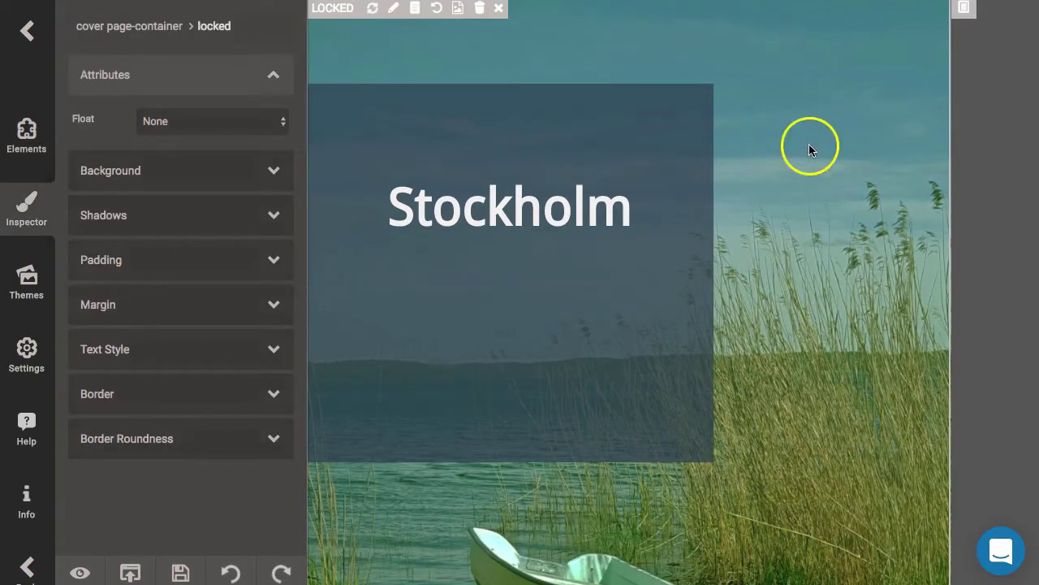
click(458, 9)
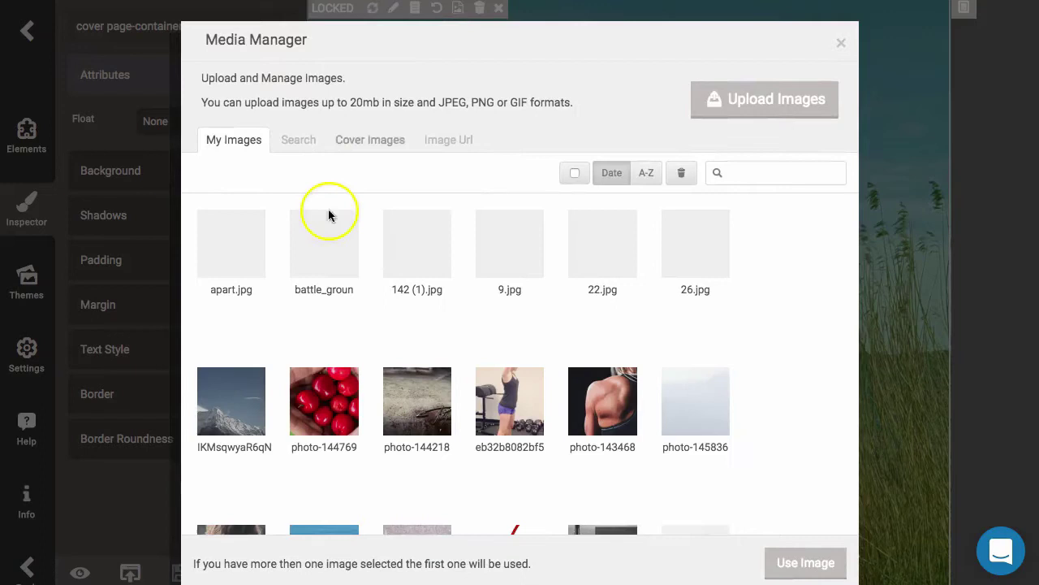
click(298, 139)
click(301, 189)
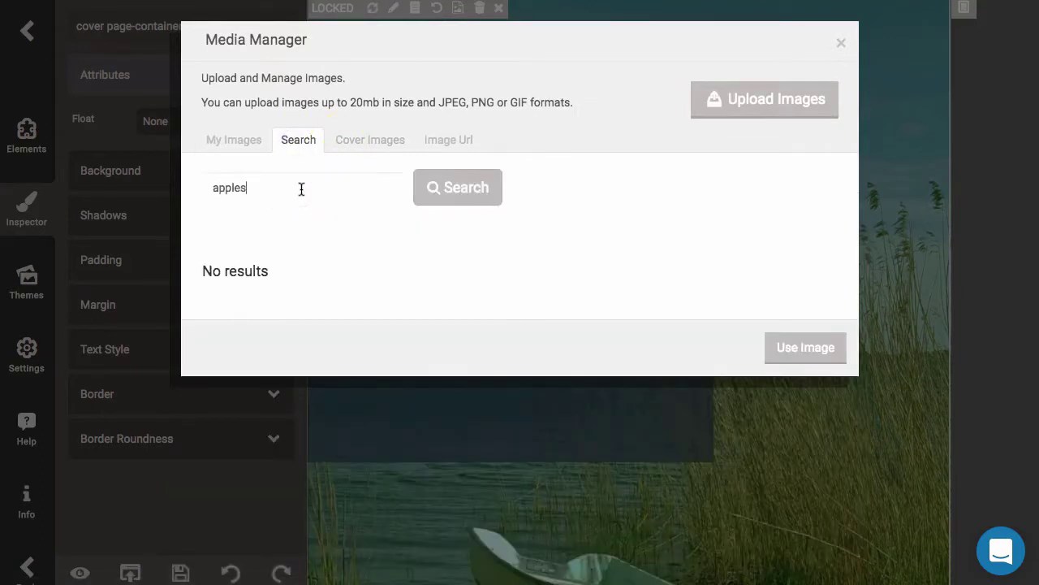
text(apples)
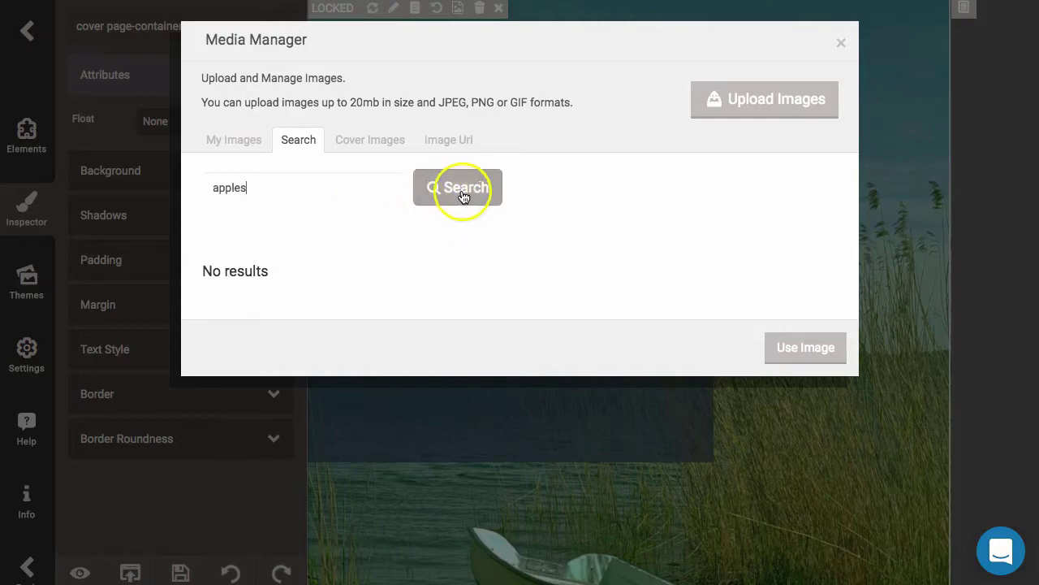
click(466, 195)
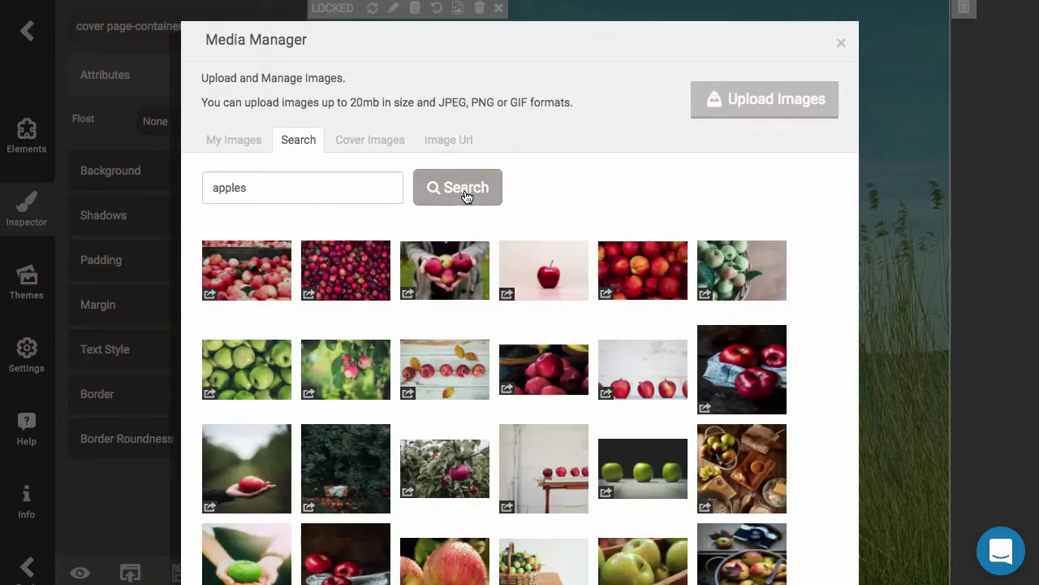
click(241, 371)
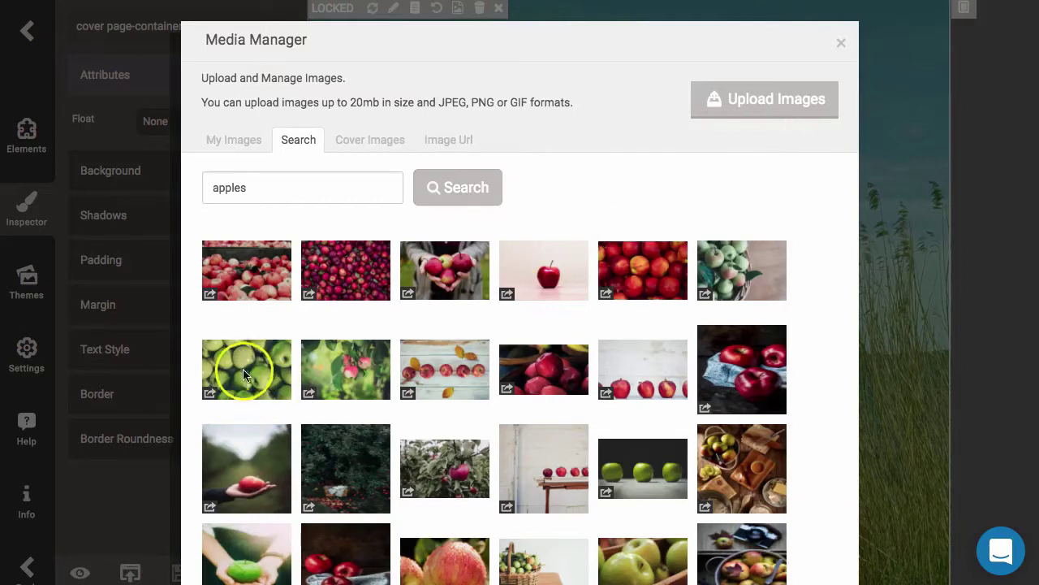
scroll(288, 488, down, 2)
click(245, 291)
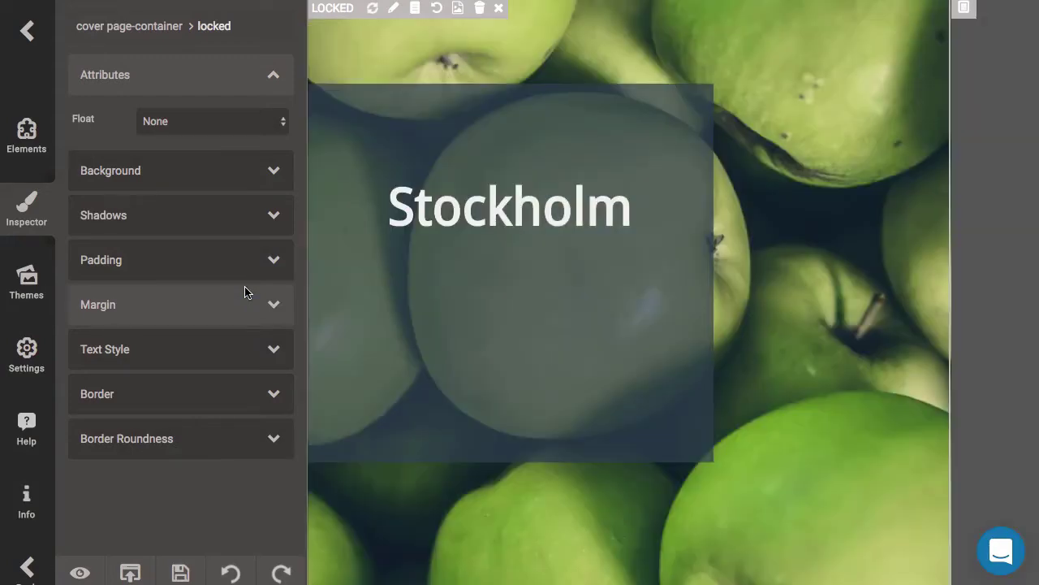
Step: Scroll past the green-apples cover to the Page header bar and Lorem body text
scroll(846, 274, down, 5)
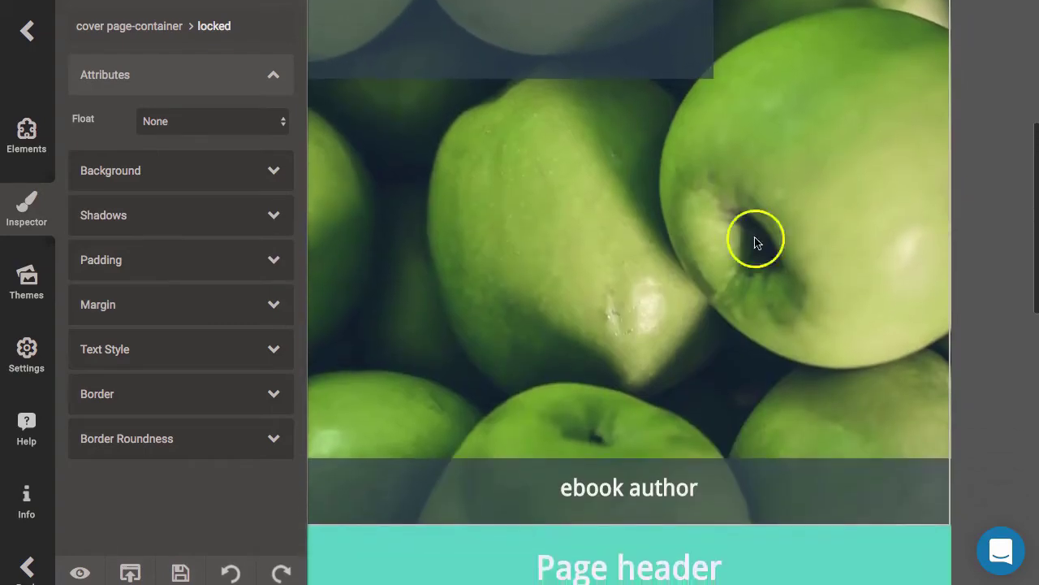
scroll(786, 247, up, 5)
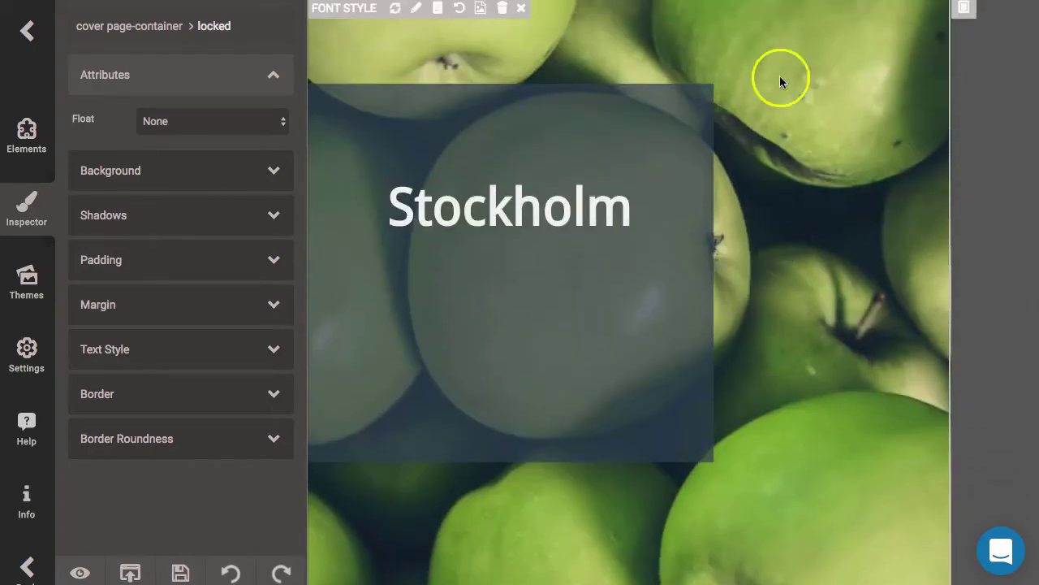
click(748, 157)
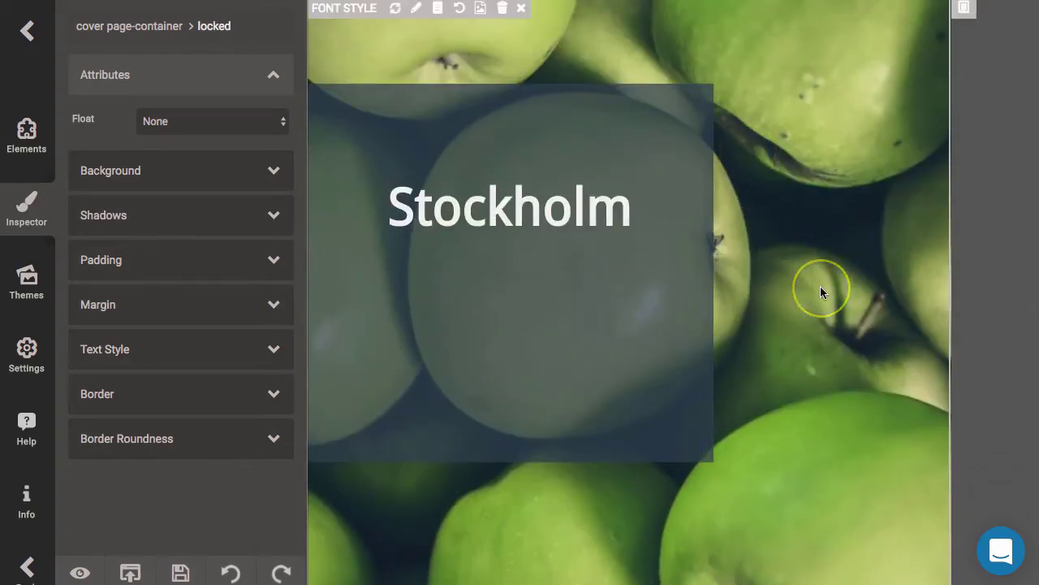
scroll(821, 285, down, 5)
scroll(791, 167, up, 1)
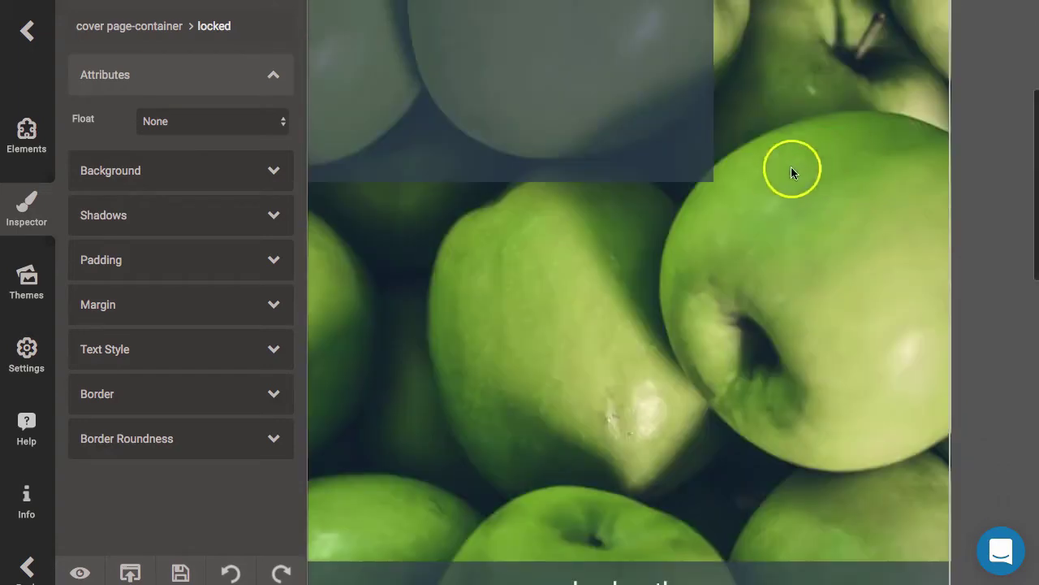
scroll(821, 310, down, 1)
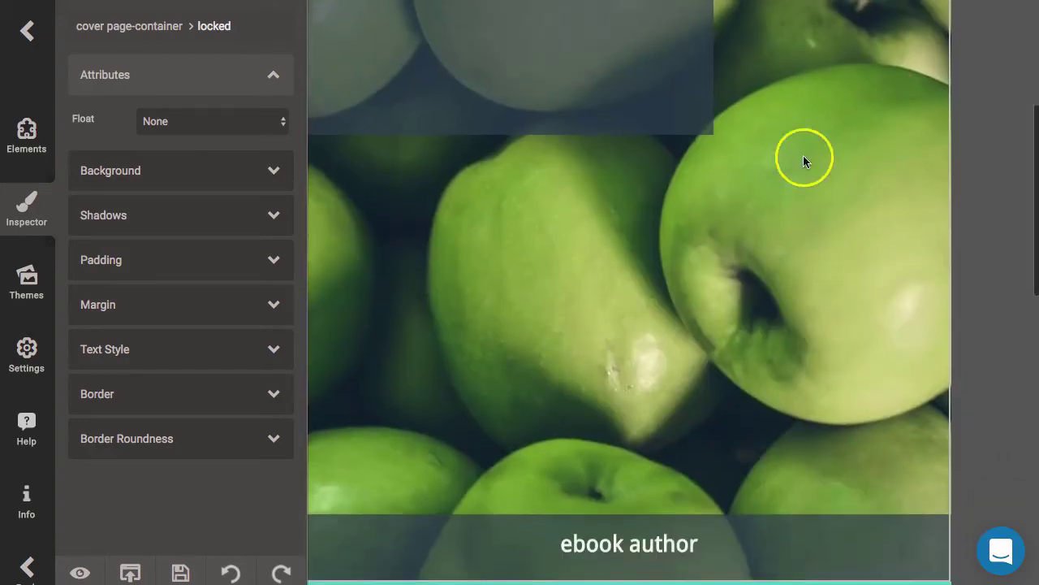
scroll(888, 127, up, 1)
scroll(889, 128, up, 1)
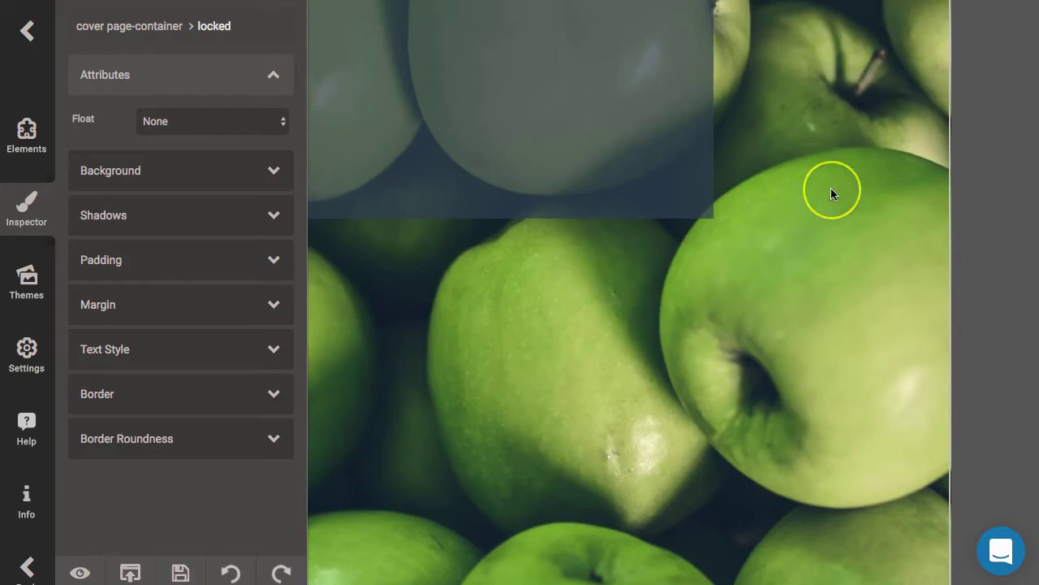
scroll(866, 179, down, 5)
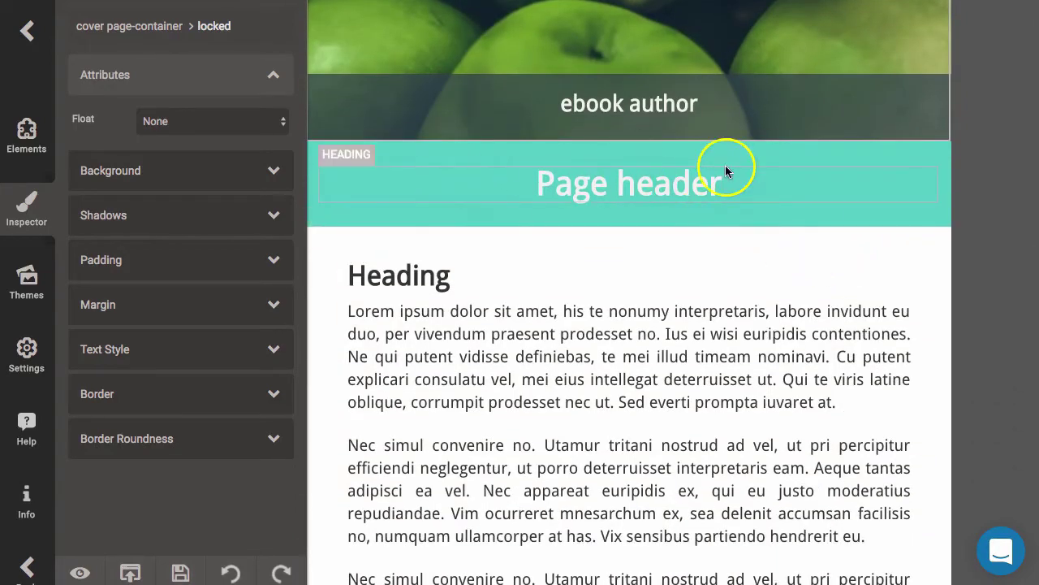
Step: Set the Page header heading in the Dancing Script font
click(608, 182)
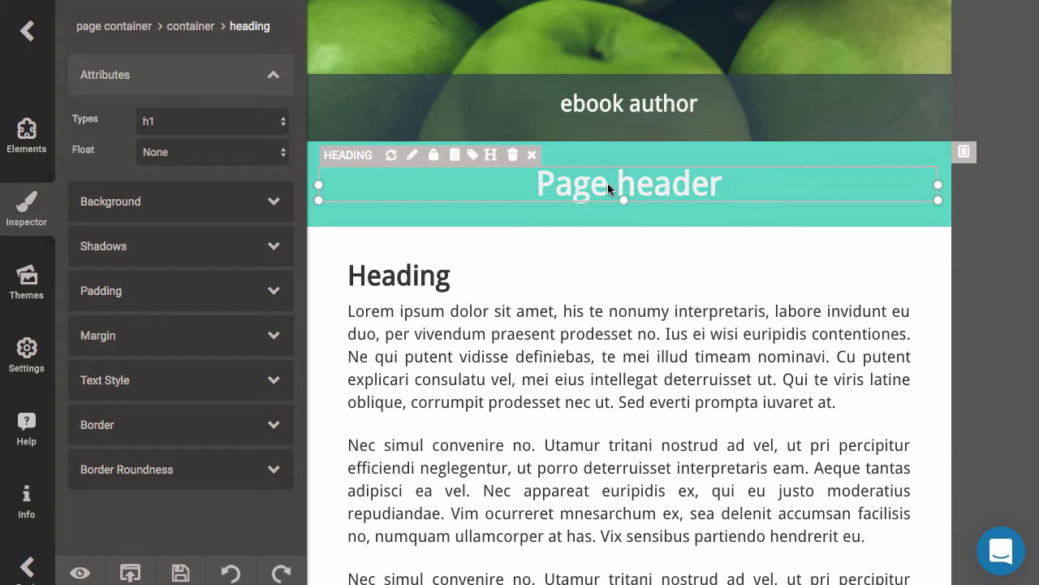
click(148, 390)
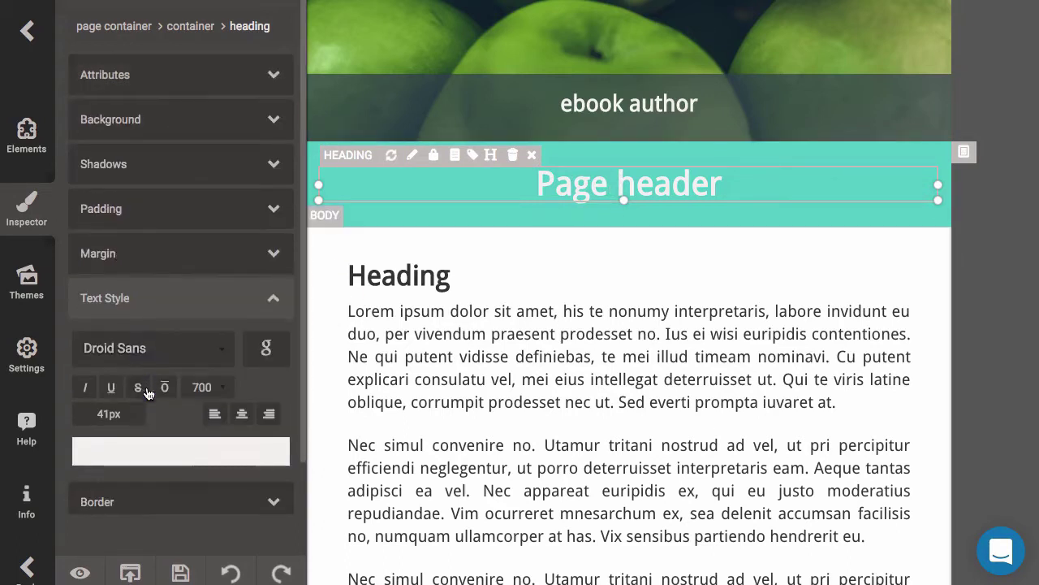
click(186, 351)
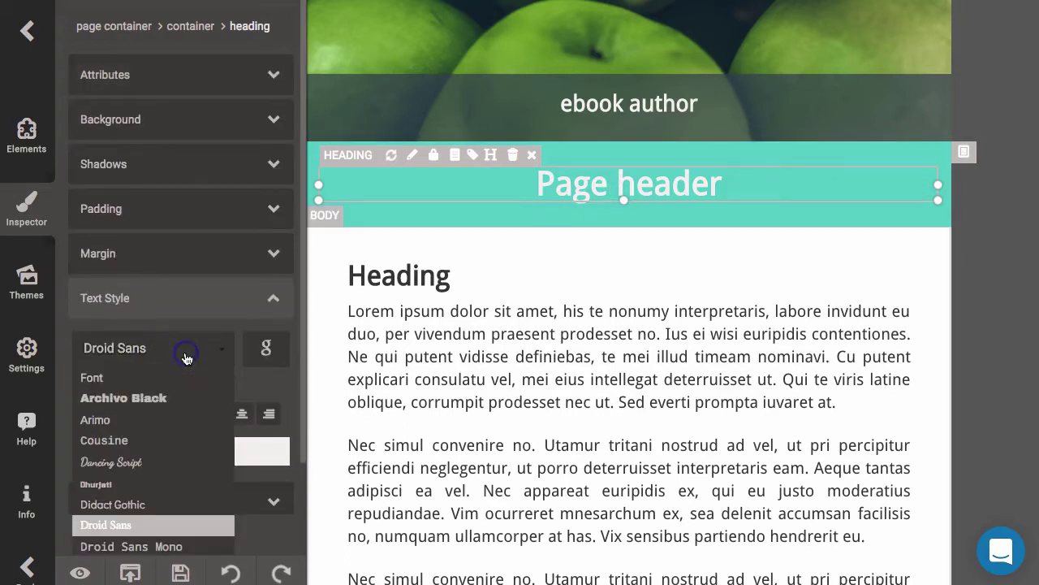
click(135, 462)
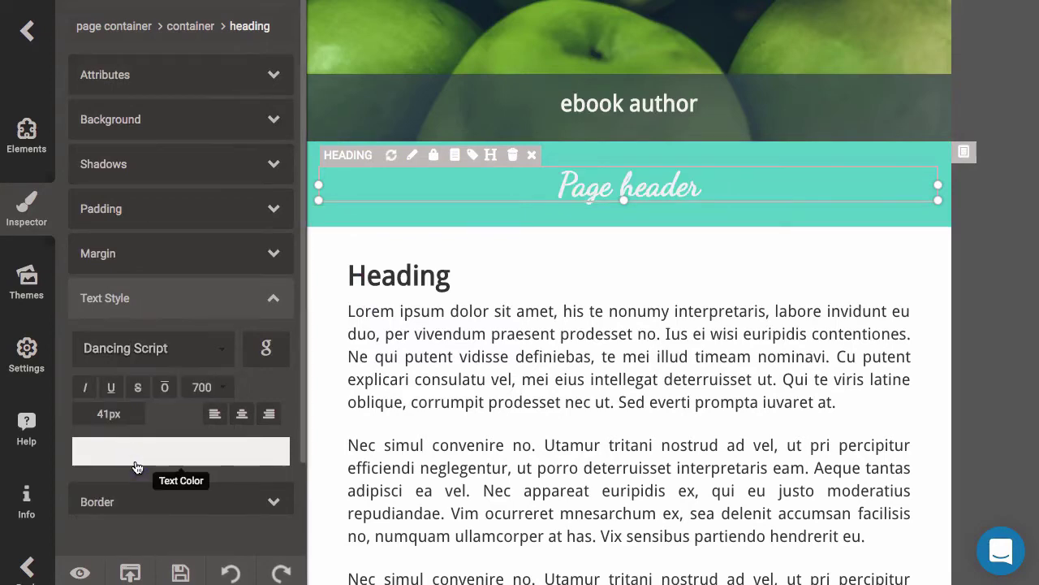
Step: Apply Dancing Script to the page footer text as well
scroll(639, 361, down, 5)
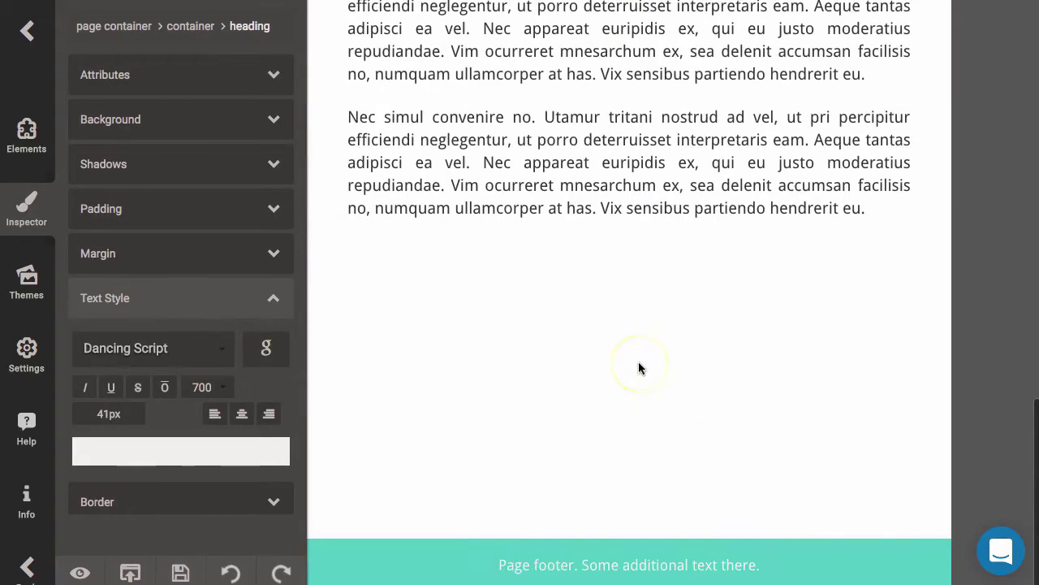
click(682, 565)
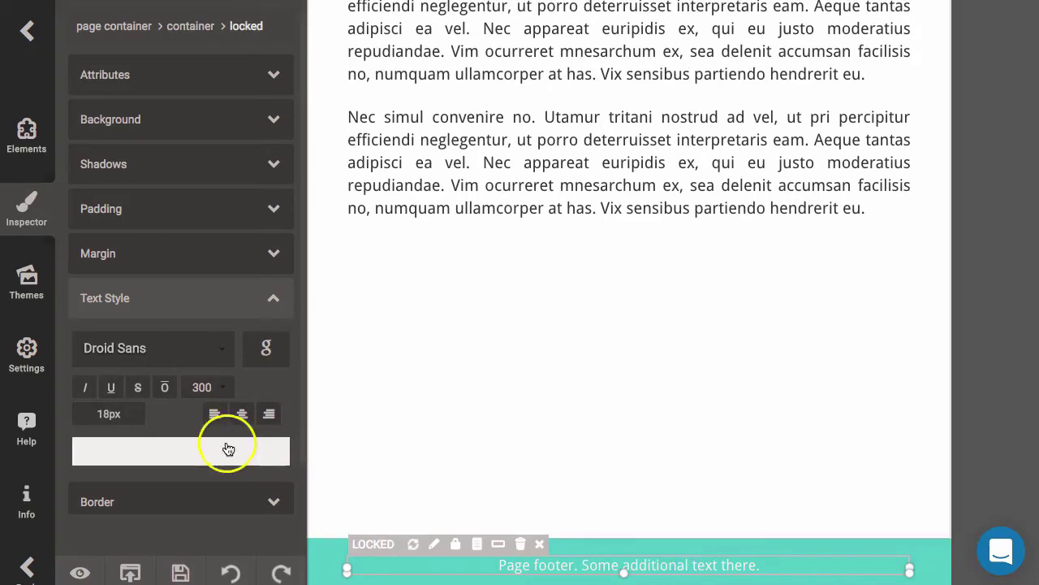
click(195, 354)
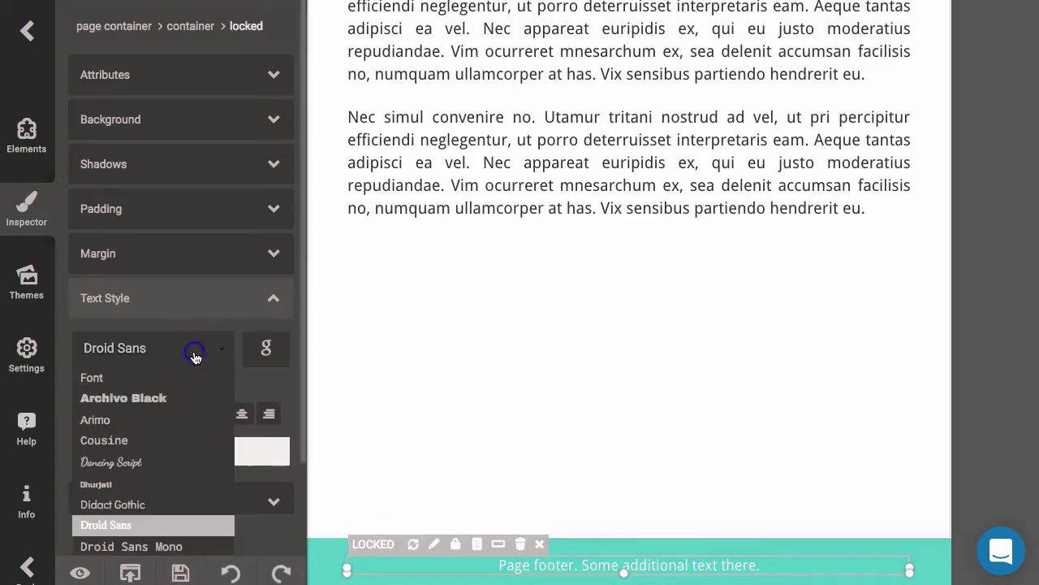
click(117, 464)
click(617, 367)
scroll(619, 373, up, 4)
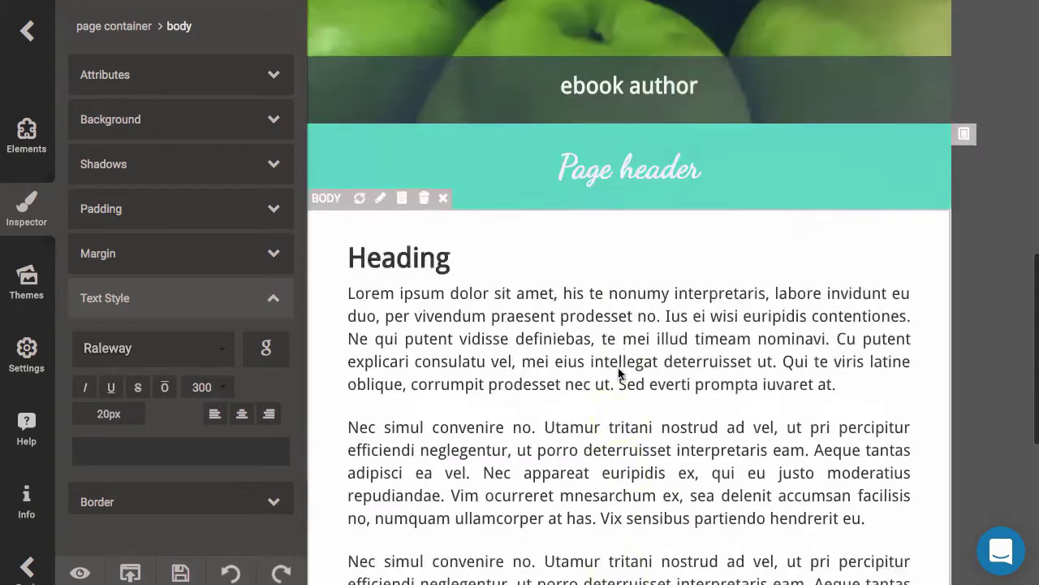
scroll(617, 370, up, 1)
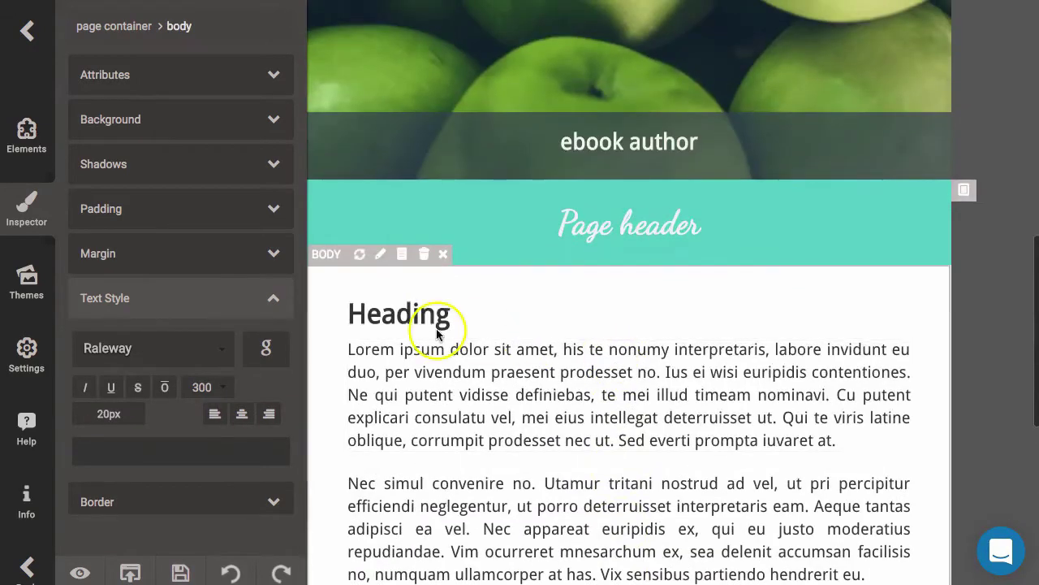
click(424, 193)
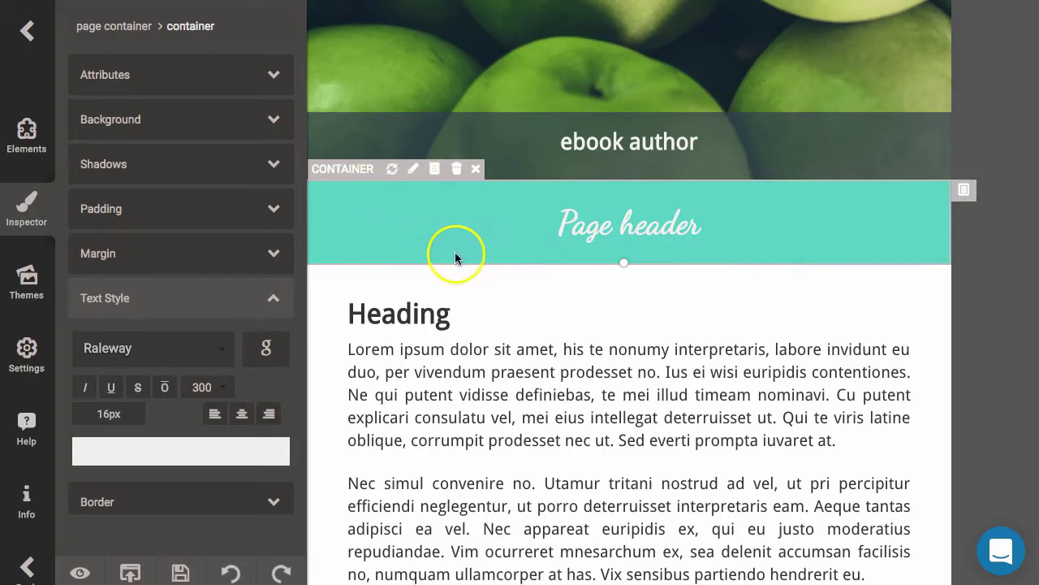
click(684, 226)
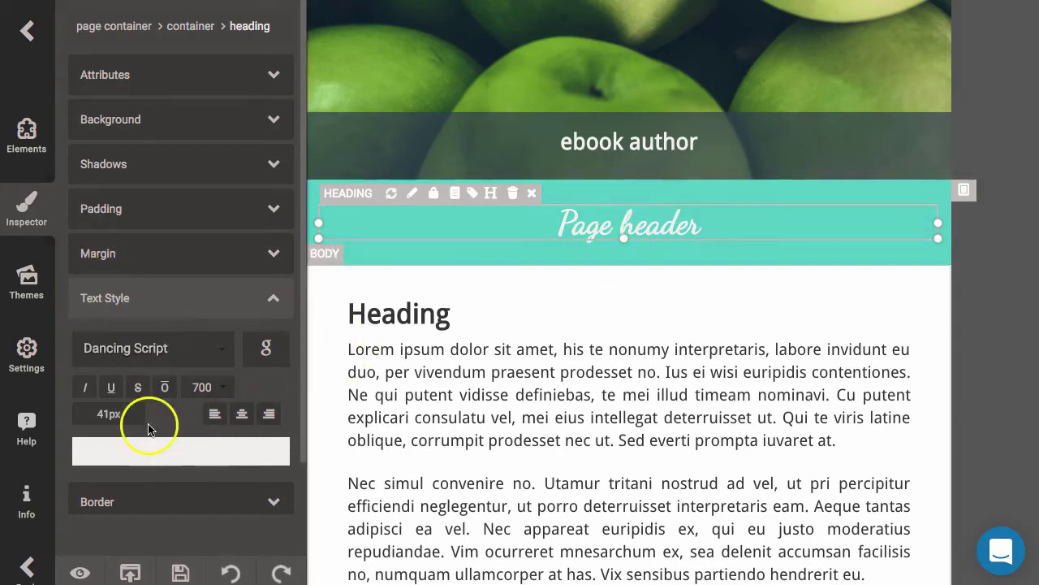
Step: Colour the Page header script heading bright green, rgb(0, 177, 106)
click(236, 452)
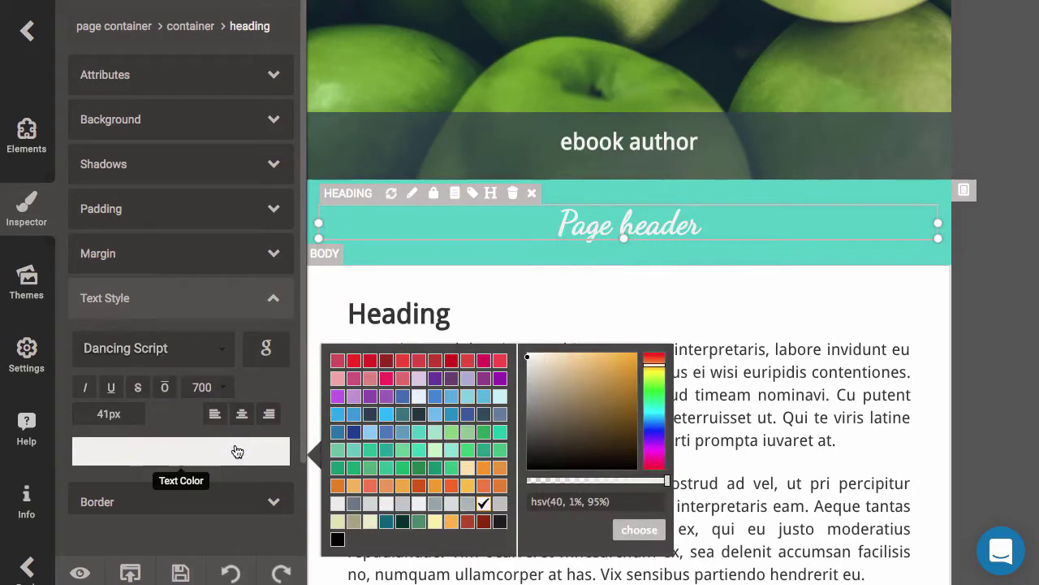
click(419, 469)
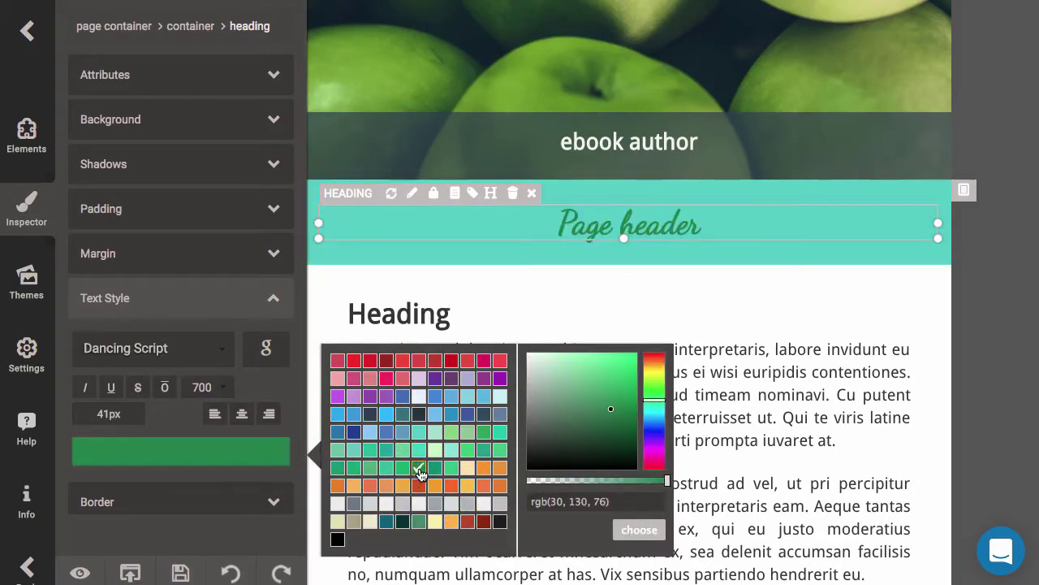
click(403, 469)
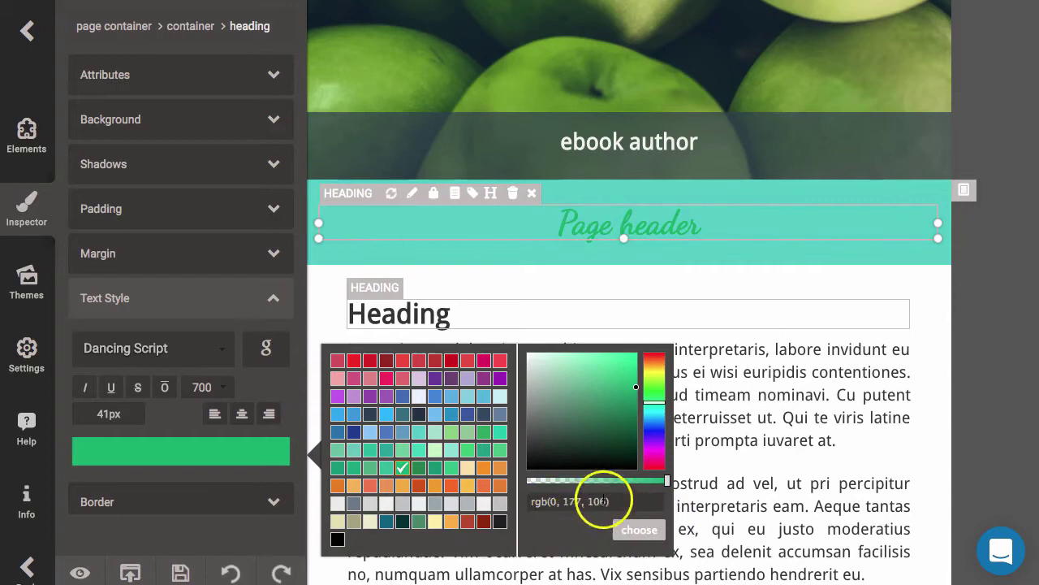
click(657, 534)
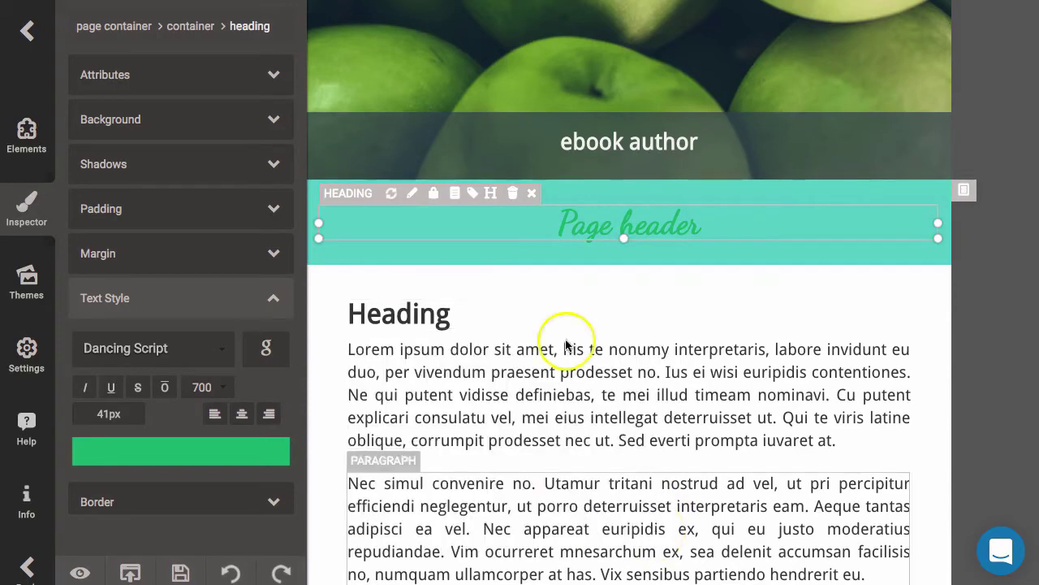
click(474, 258)
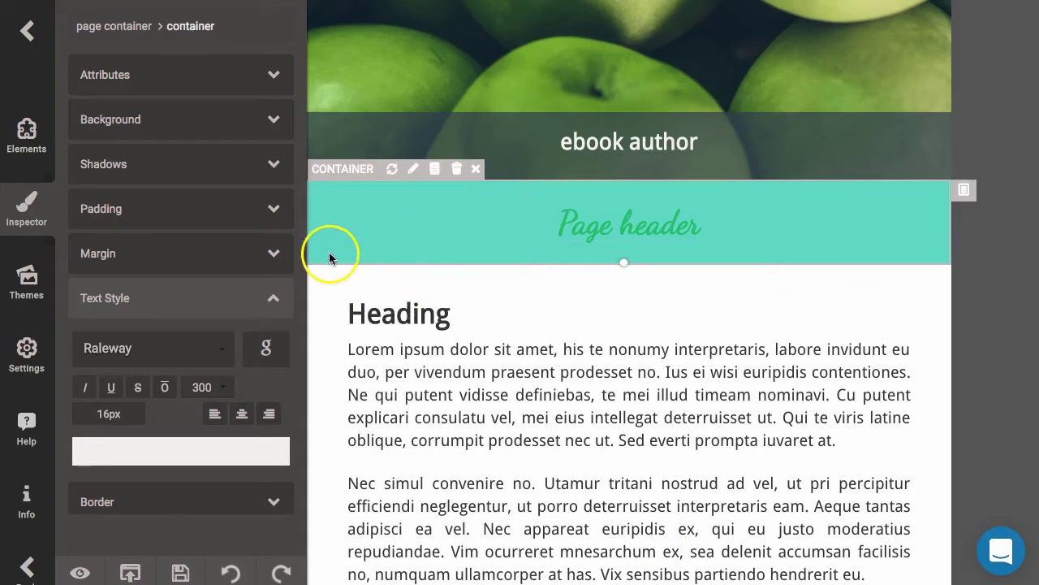
Step: Set the Page header bar background to fully transparent white, removing the teal band
click(135, 128)
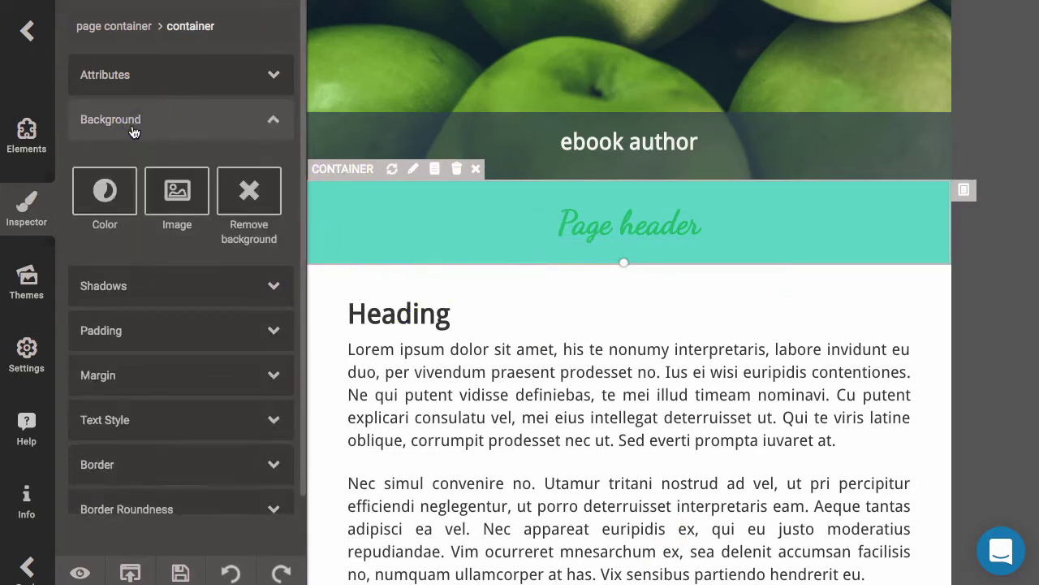
click(121, 188)
click(119, 199)
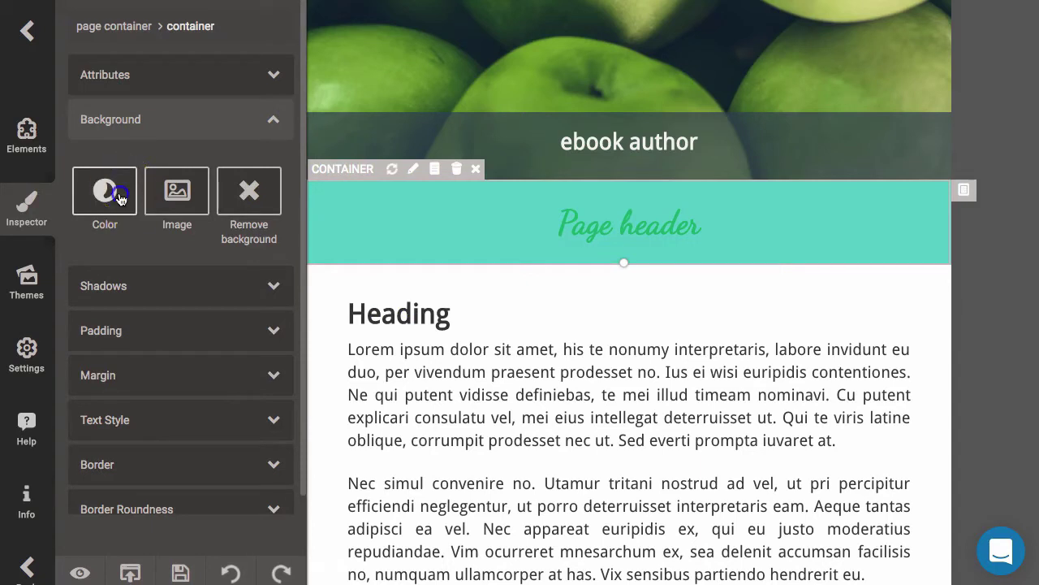
click(120, 199)
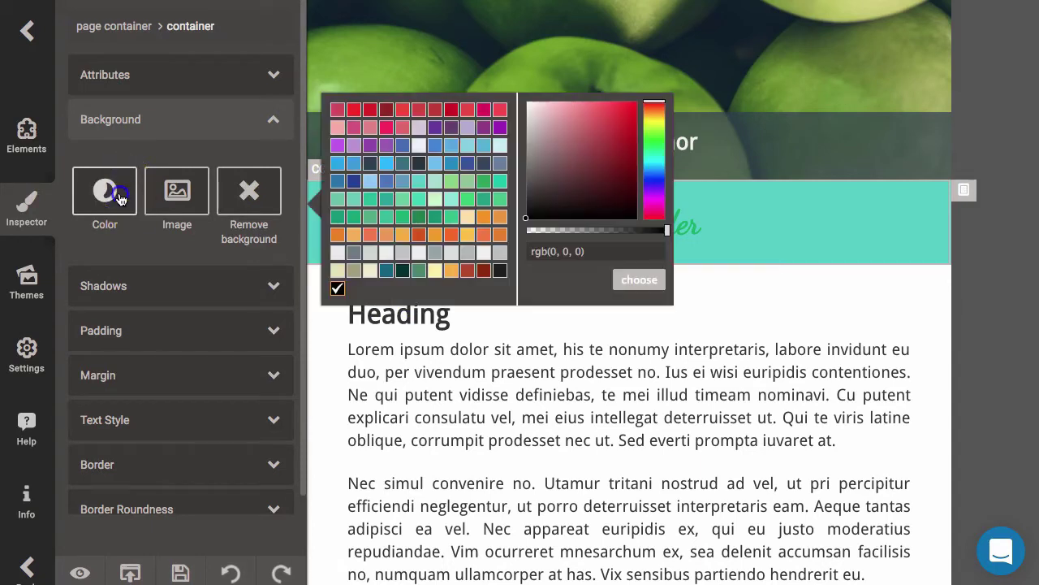
click(526, 220)
drag(526, 220, 523, 95)
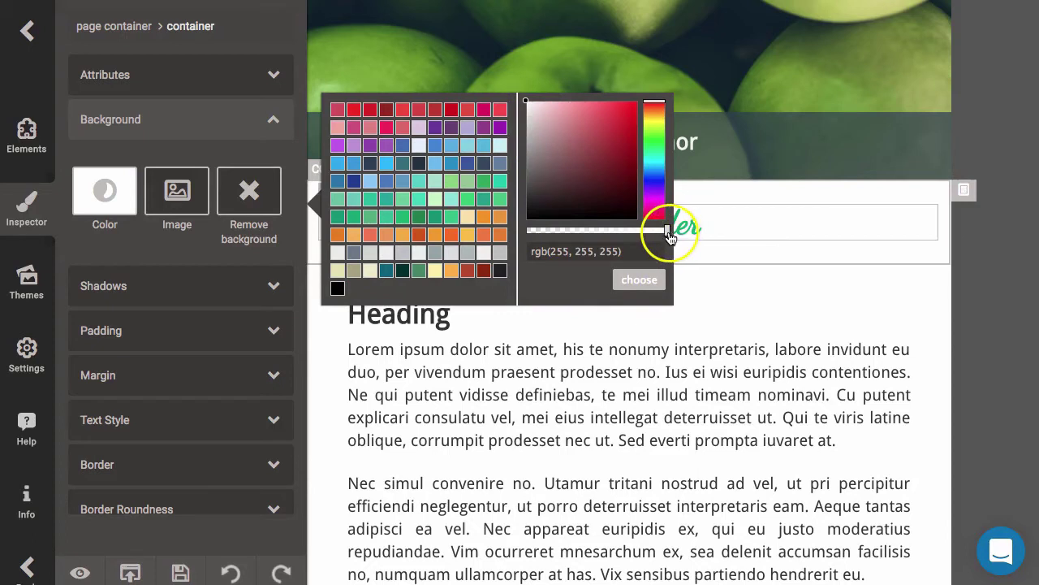
click(669, 234)
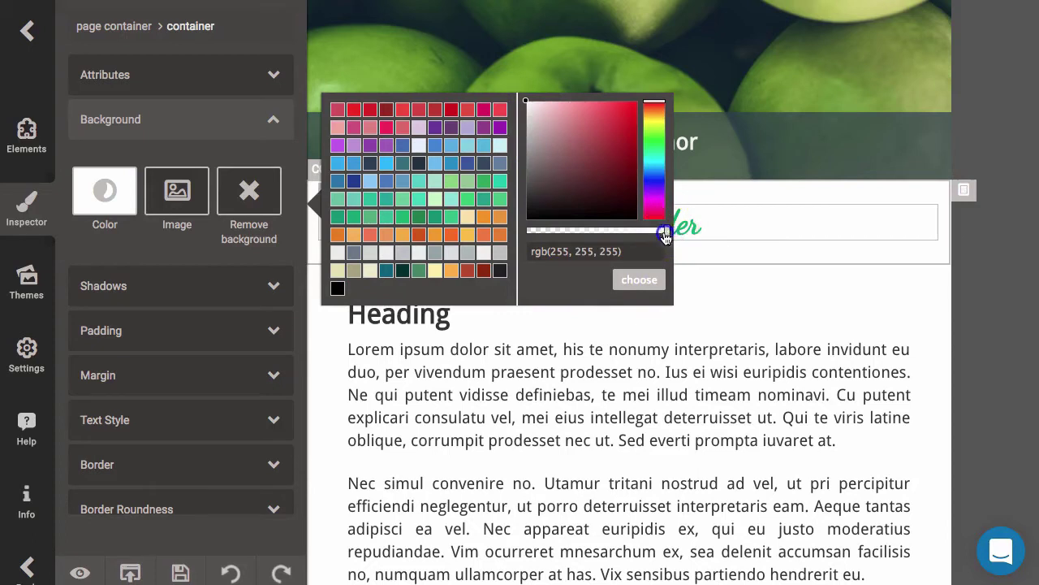
drag(664, 235, 528, 231)
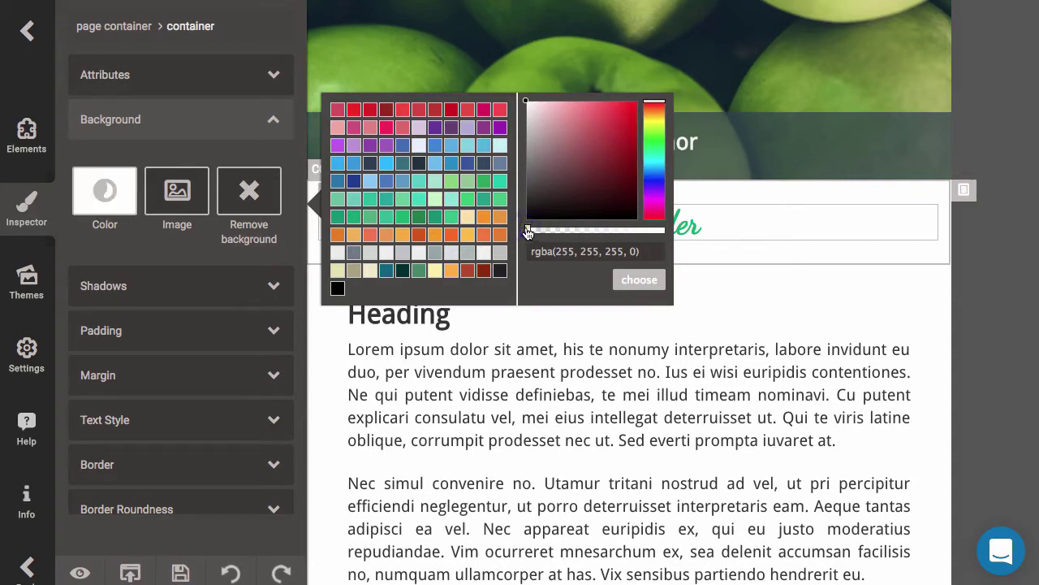
click(537, 286)
click(641, 279)
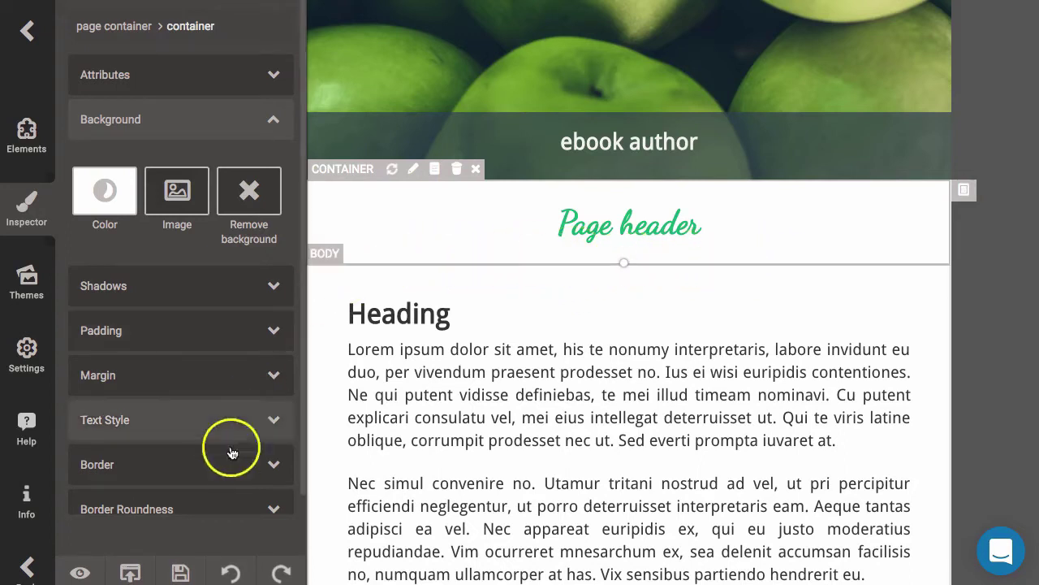
Step: Add a solid green rgb(0, 177, 106) border along the page header's bottom edge
click(121, 463)
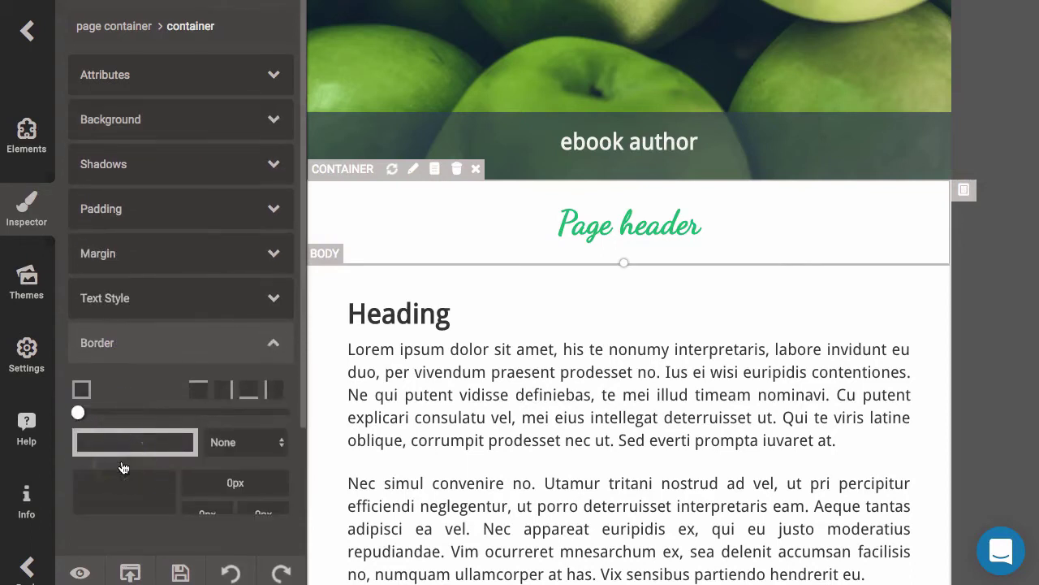
scroll(137, 378, down, 1)
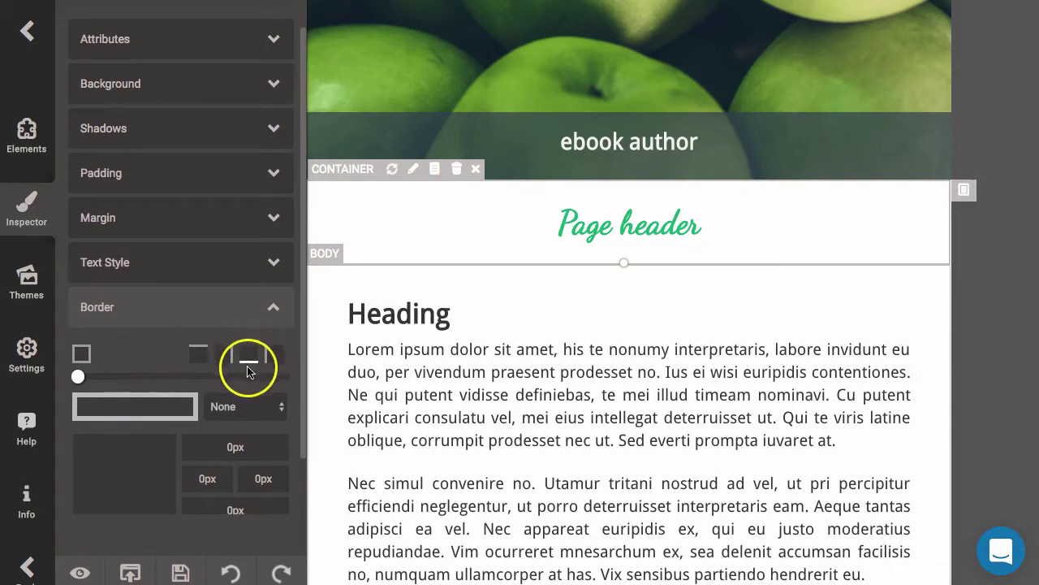
click(257, 417)
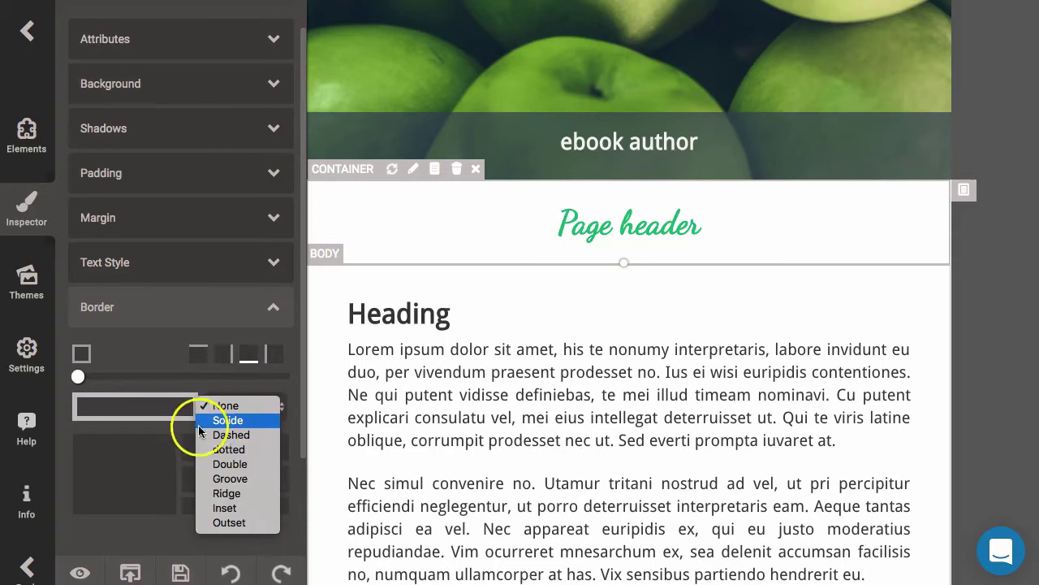
click(228, 420)
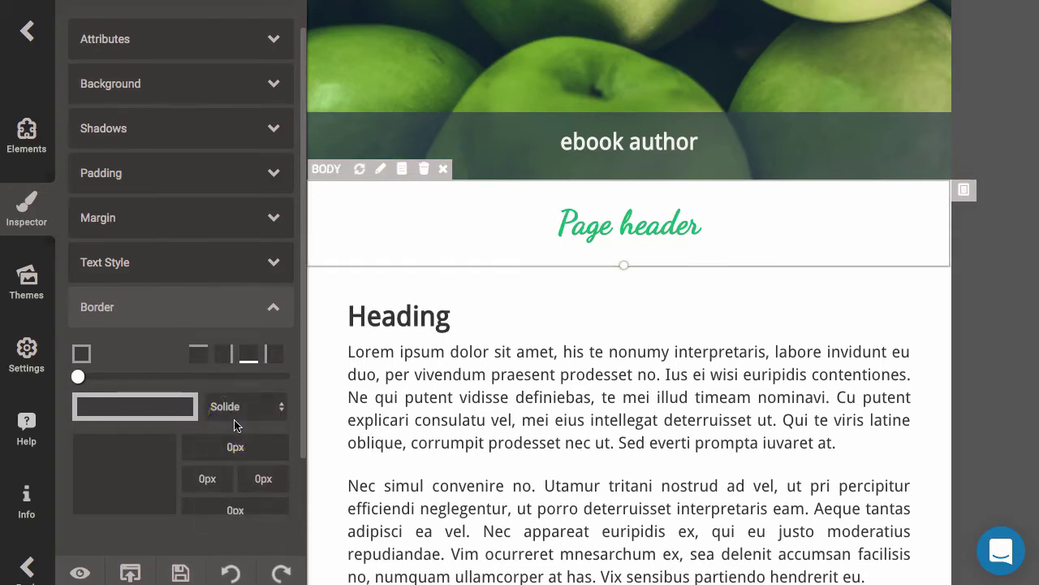
click(148, 413)
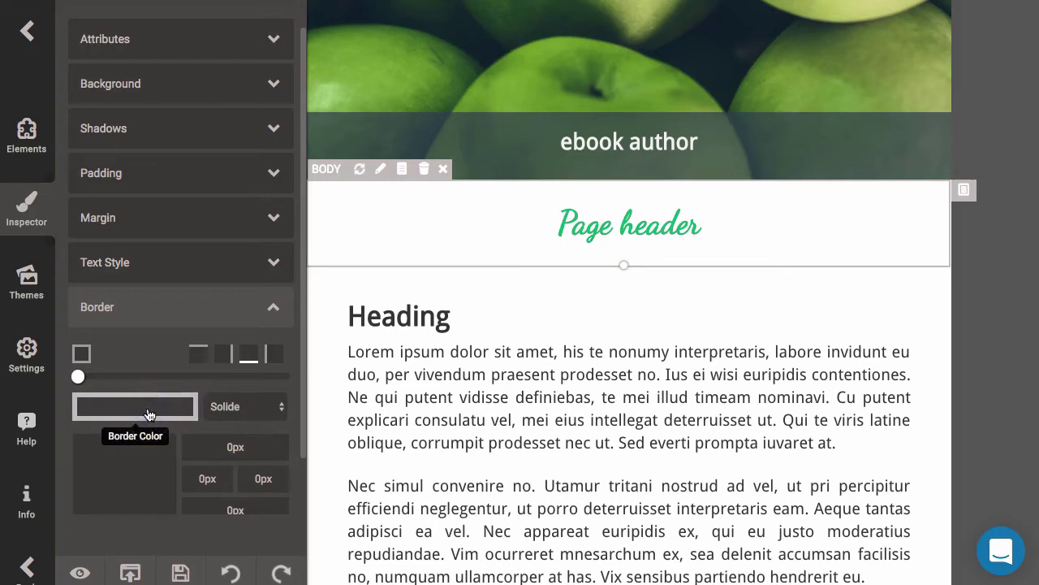
click(160, 412)
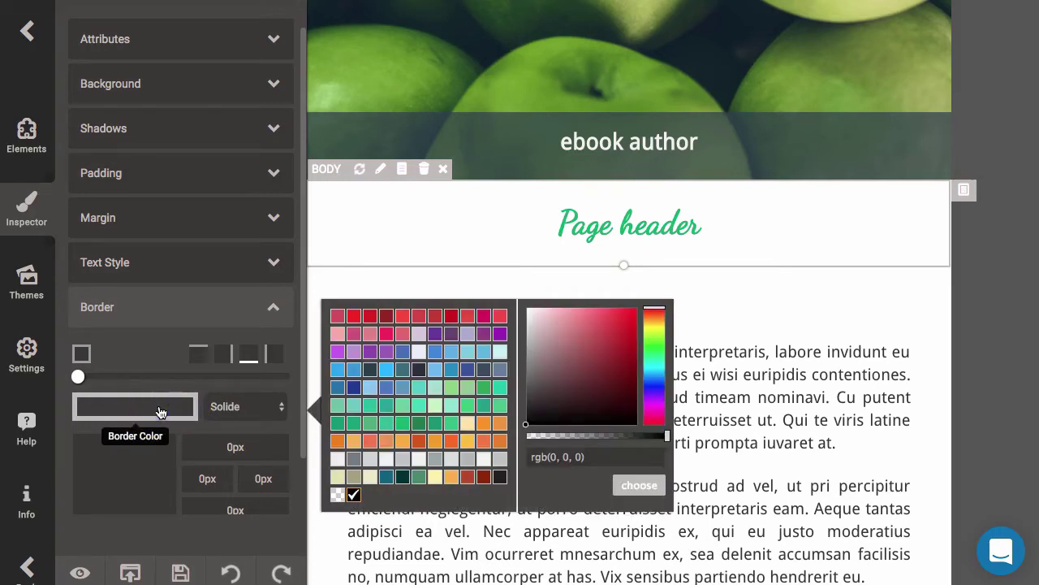
click(402, 422)
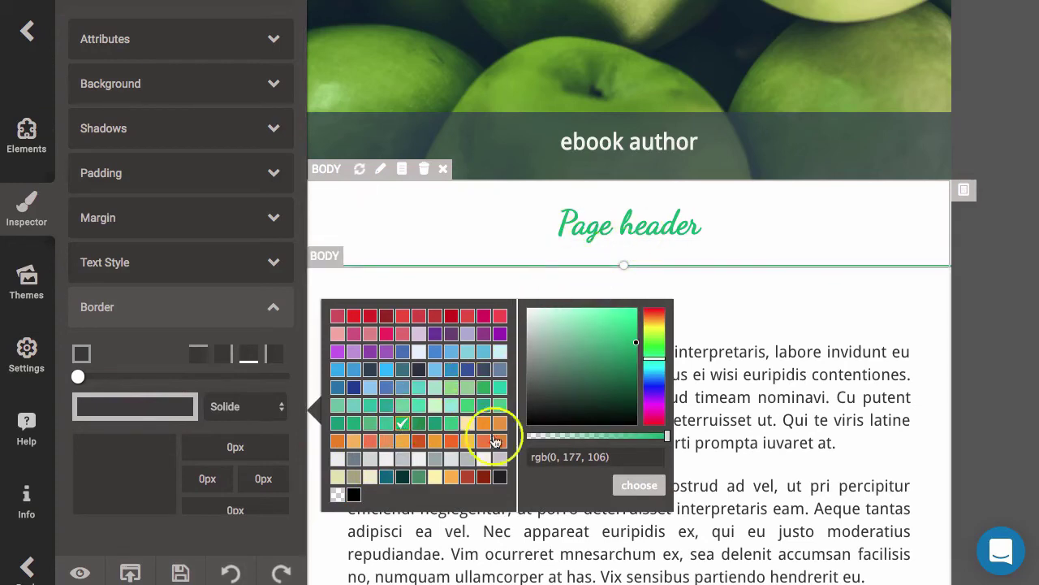
click(651, 487)
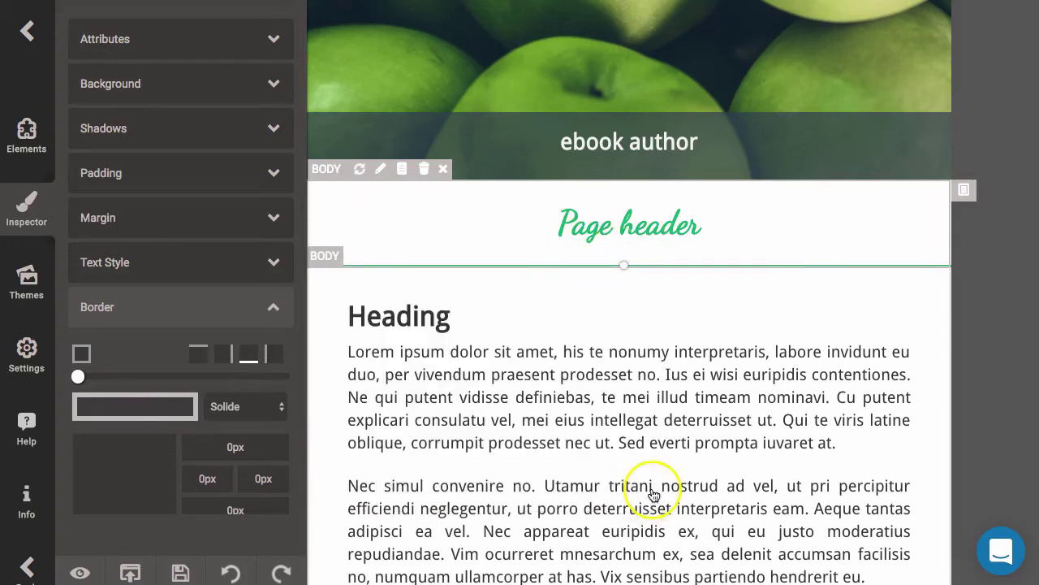
click(698, 403)
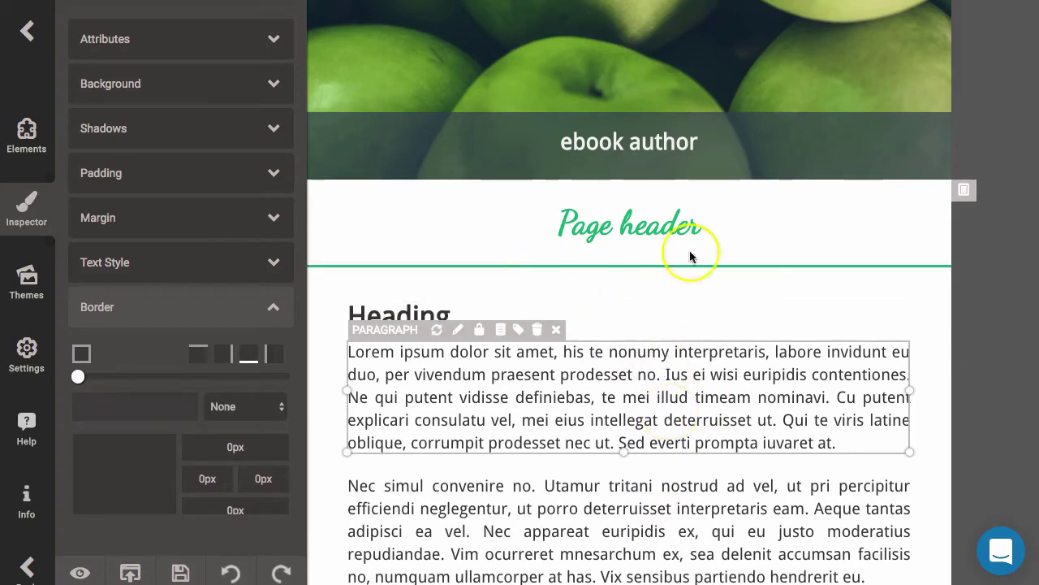
Step: Colour the page footer text green, rgb(0, 177, 106), matching the header heading
scroll(691, 484, down, 5)
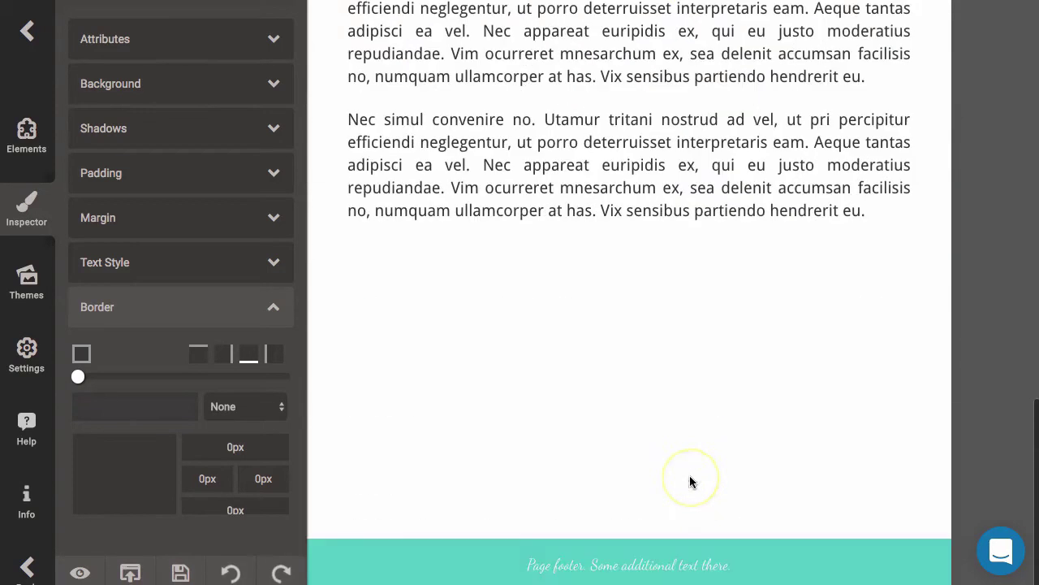
click(724, 551)
click(706, 570)
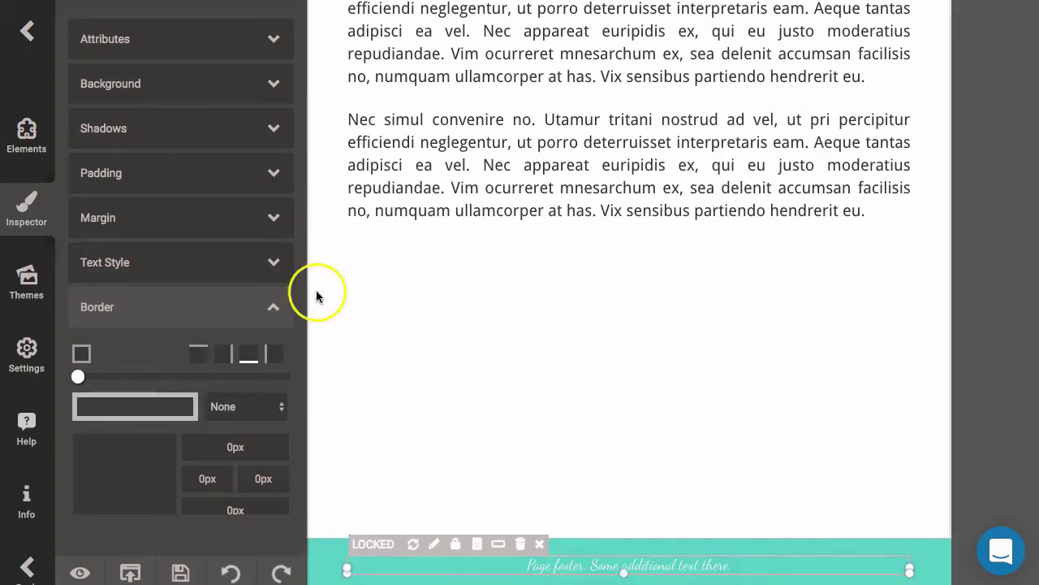
click(162, 262)
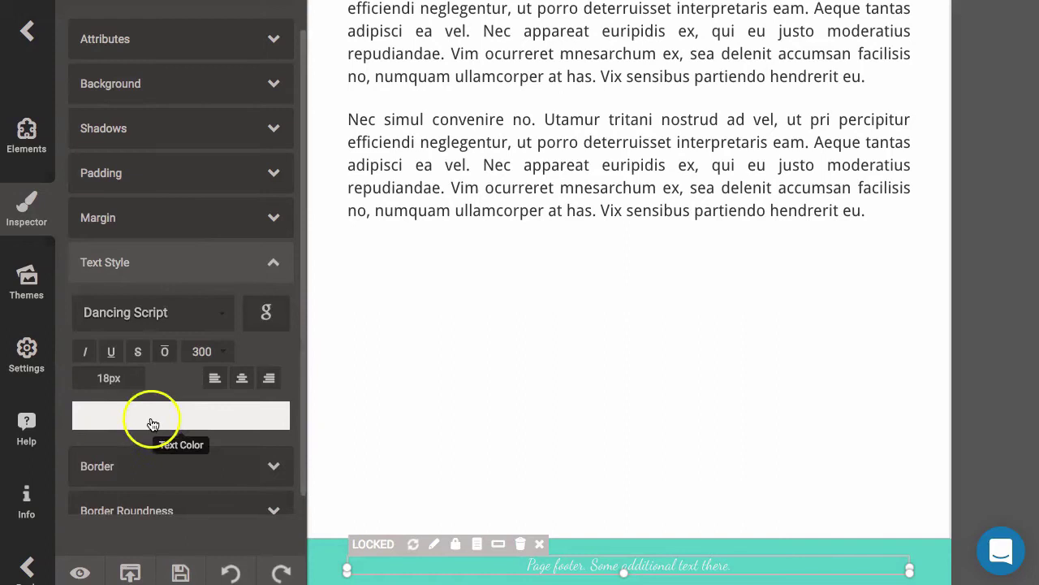
click(152, 421)
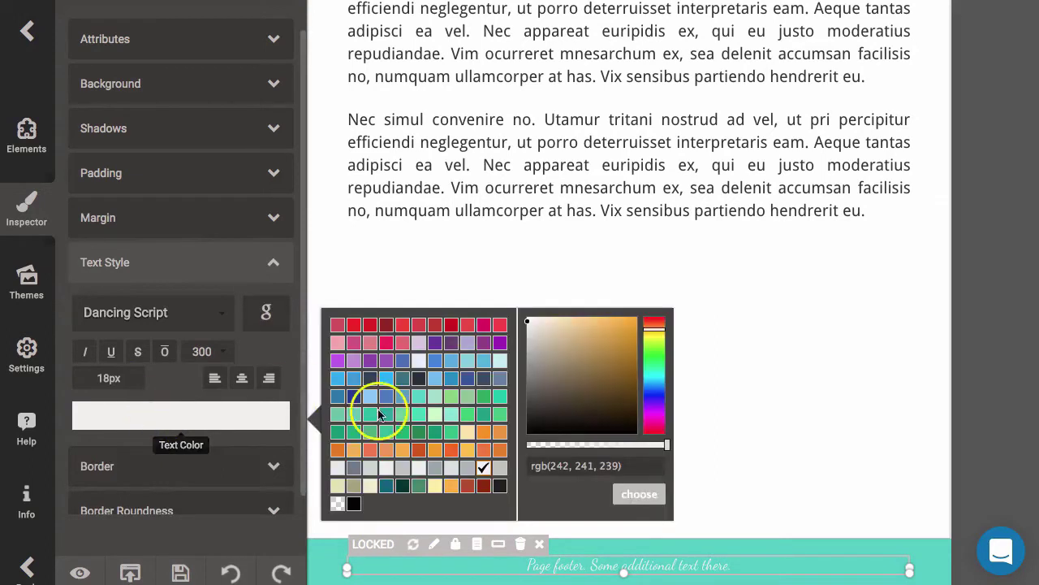
click(403, 431)
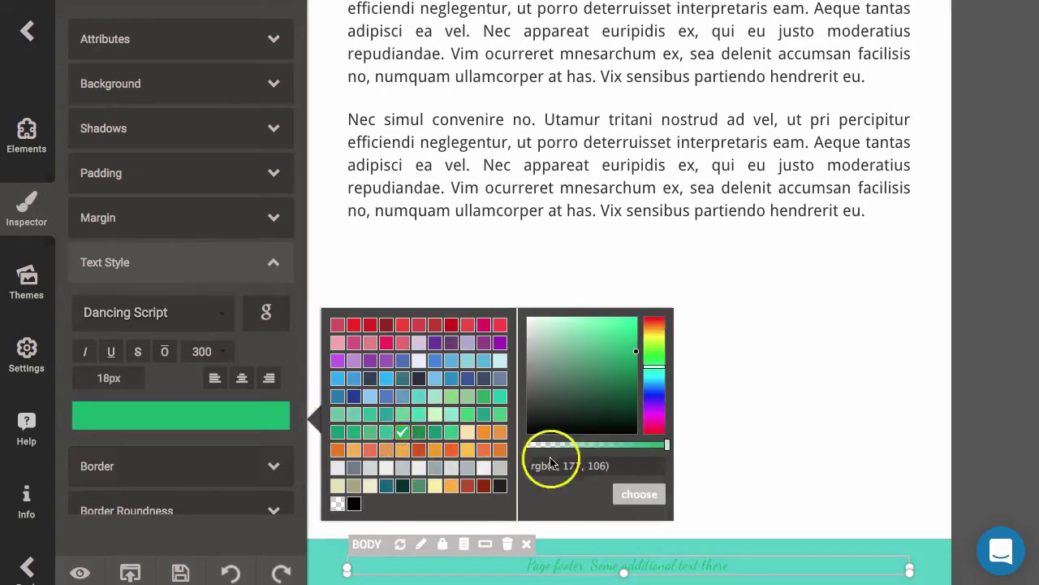
click(639, 493)
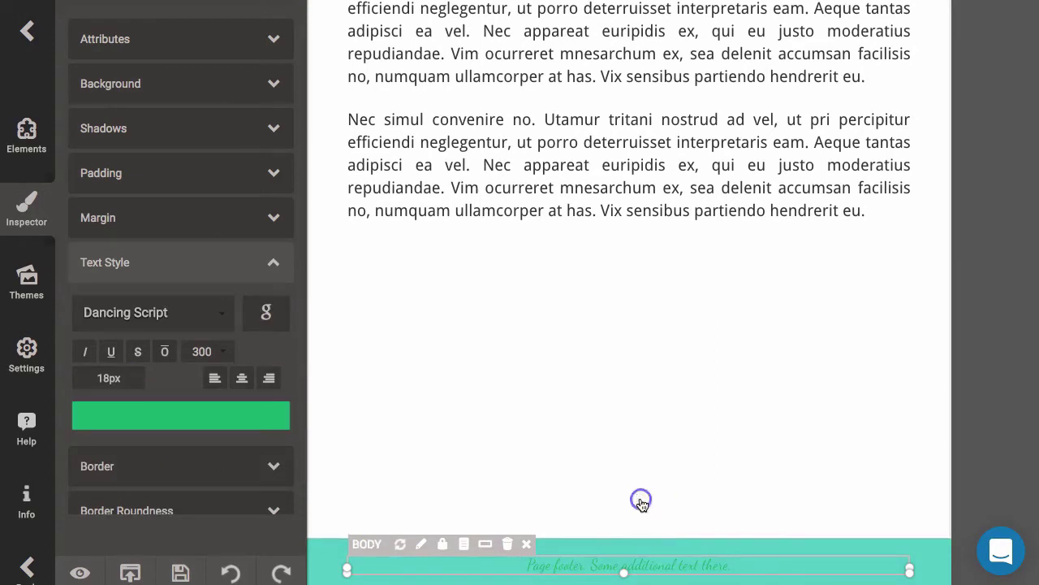
click(611, 546)
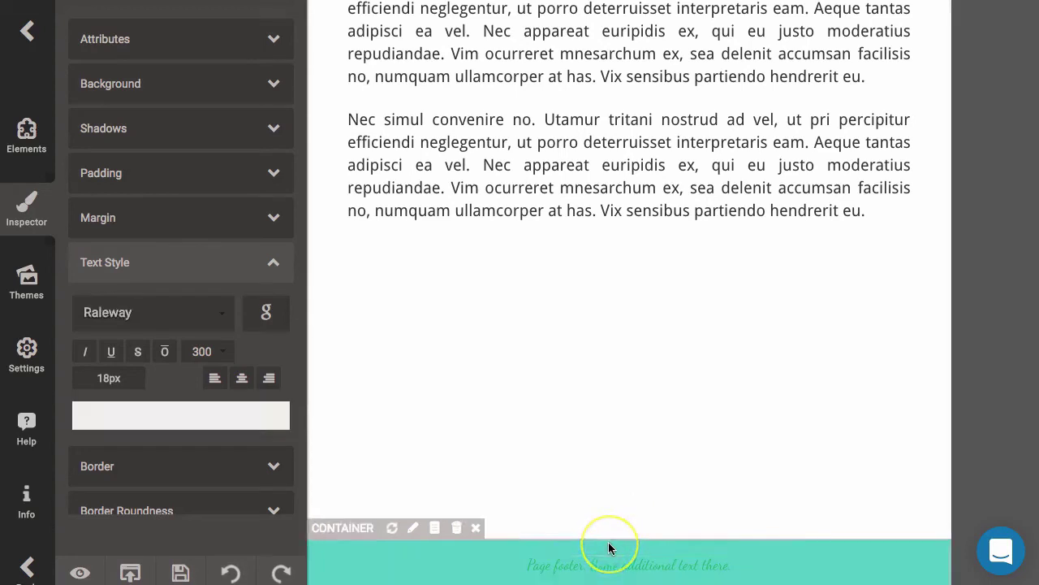
Step: Set the footer background to transparent rgba(255, 255, 255, 0), dropping its teal band
click(256, 419)
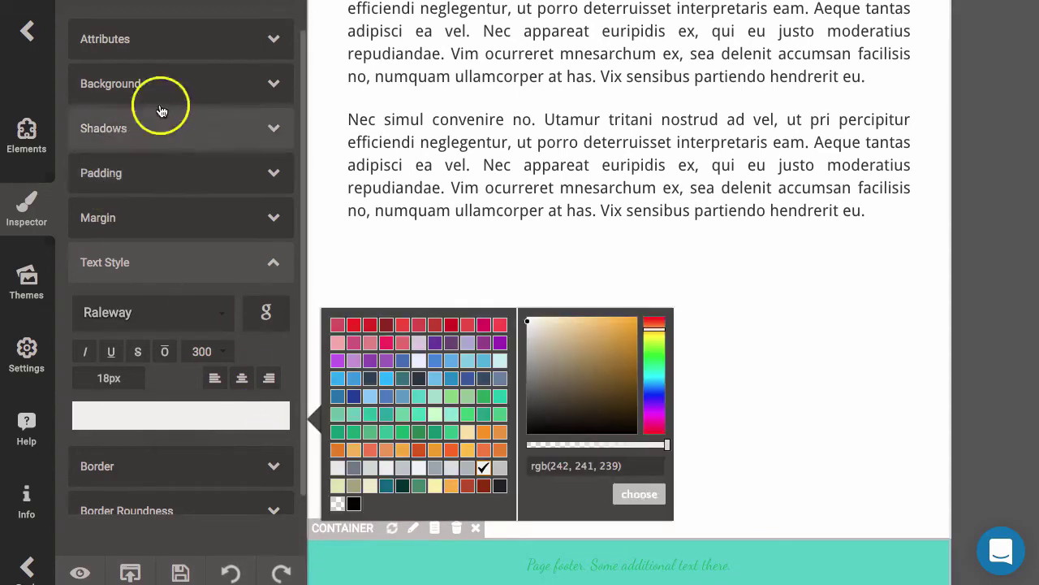
click(119, 88)
click(114, 176)
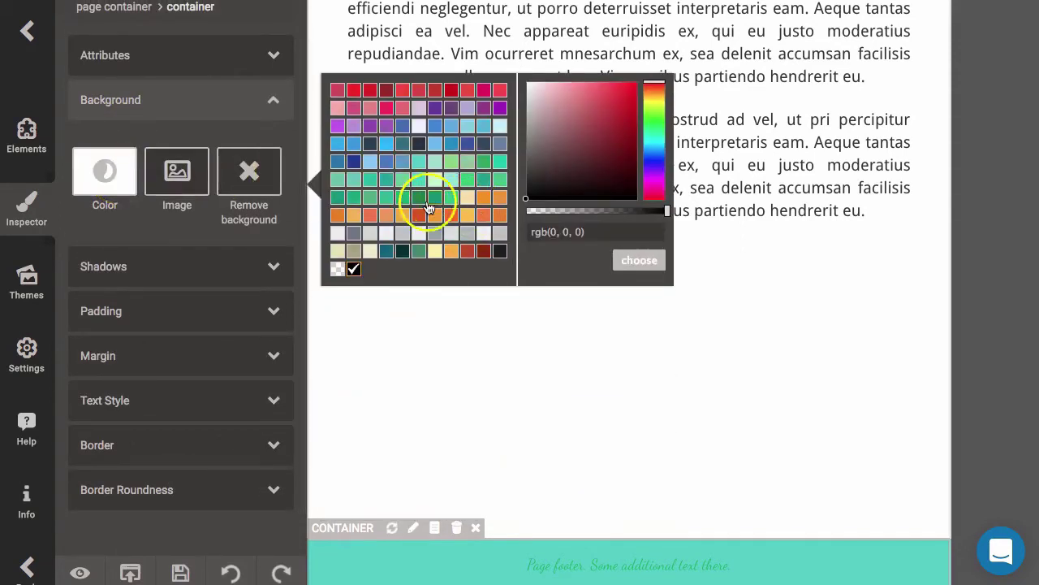
click(403, 201)
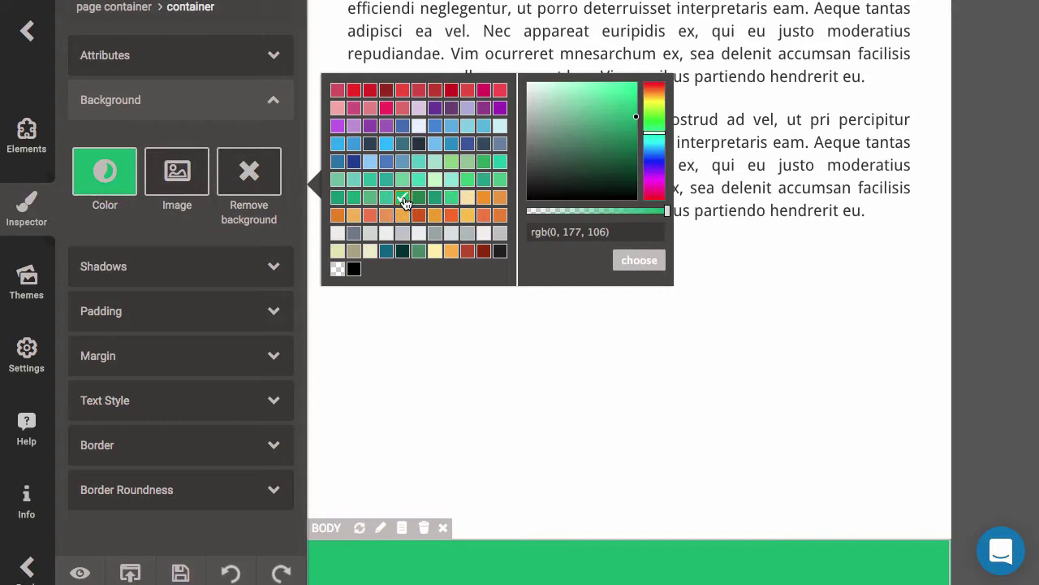
click(337, 269)
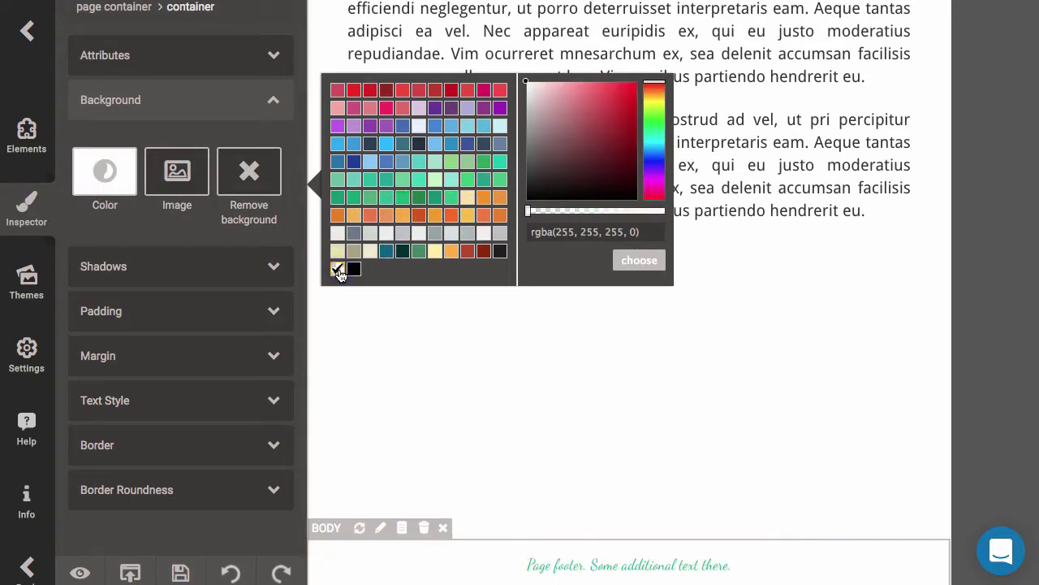
click(639, 262)
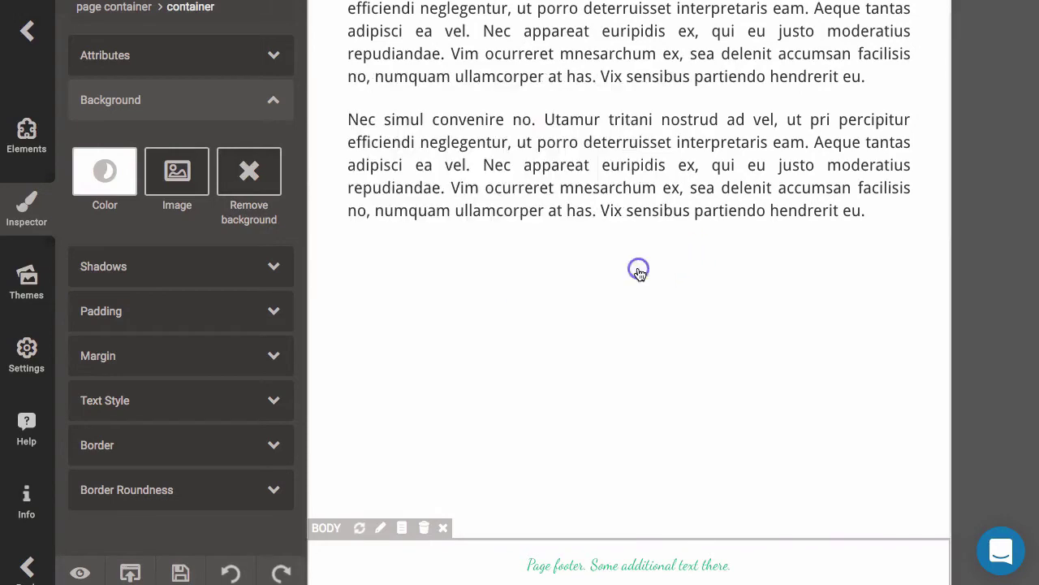
click(648, 410)
scroll(583, 340, up, 1)
Step: Select the first body paragraph and show its Droid Sans 20px Text Style settings
scroll(581, 340, up, 4)
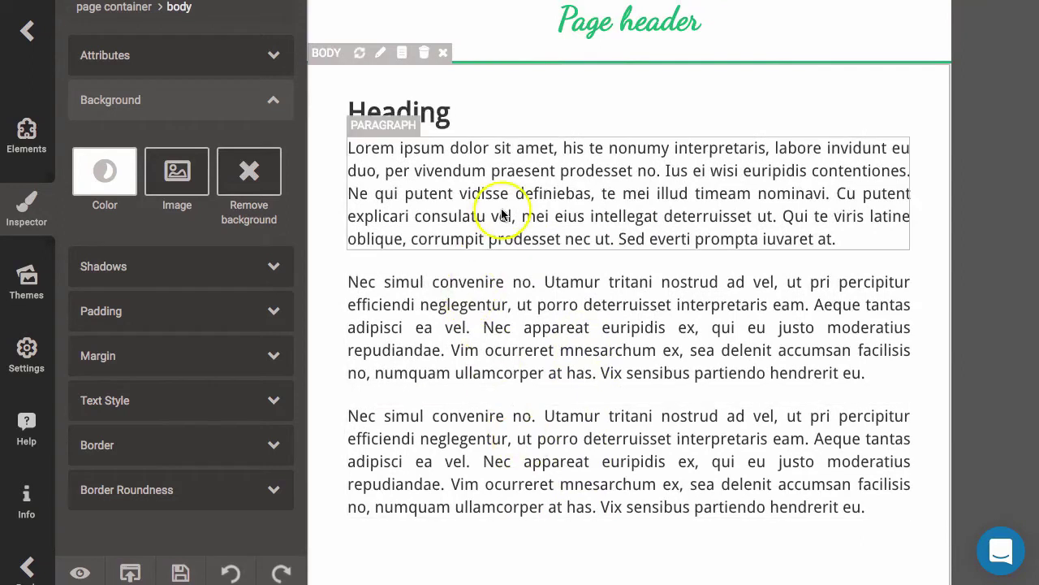
click(454, 205)
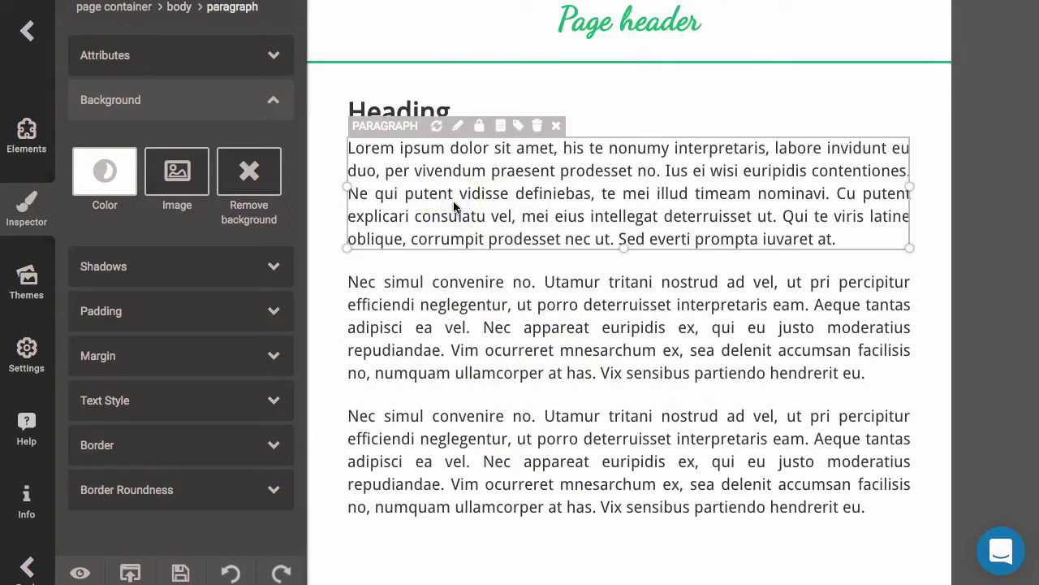
drag(403, 165, 387, 203)
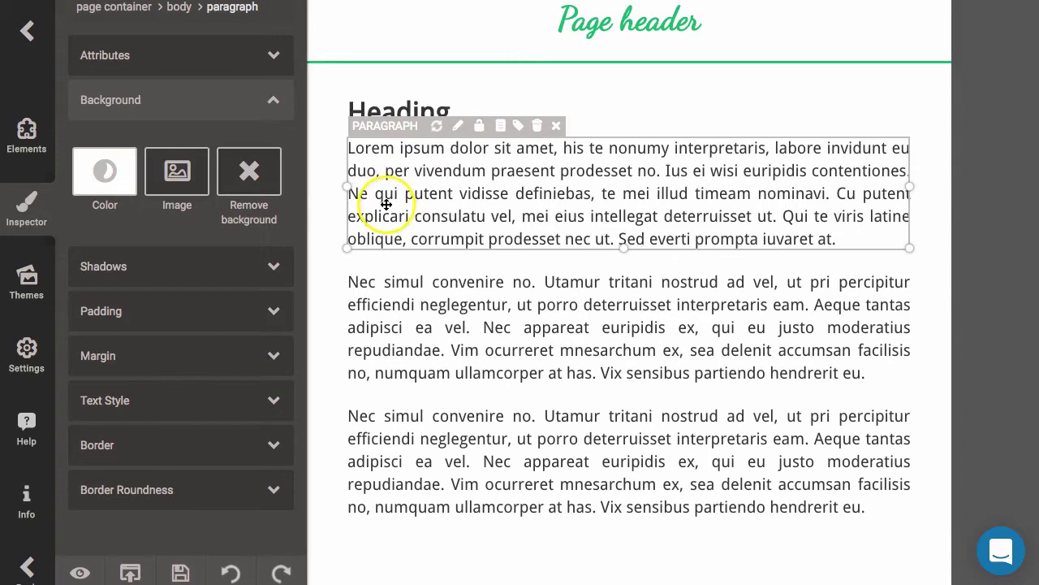
click(131, 408)
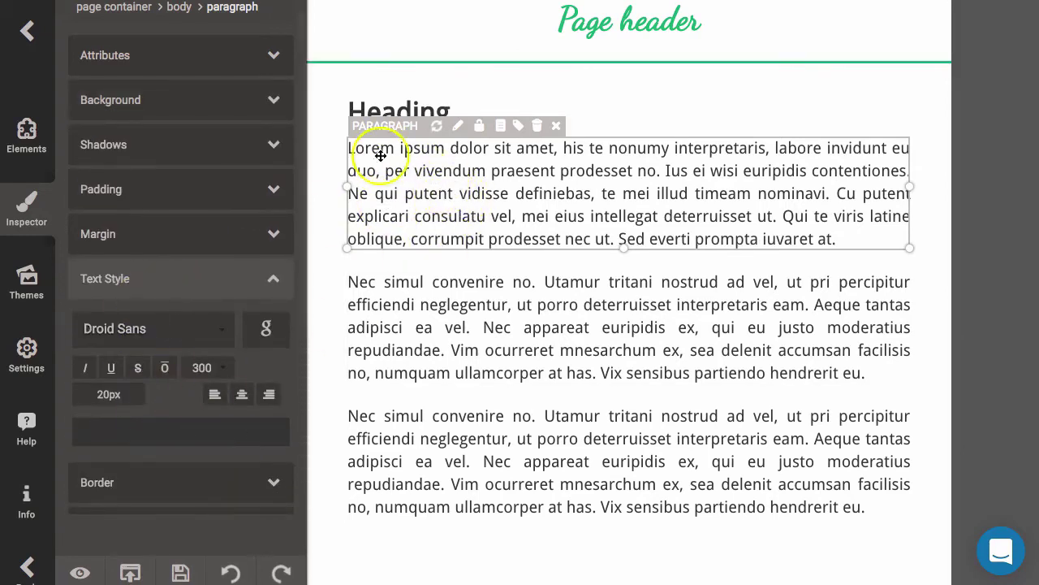
drag(381, 156, 385, 199)
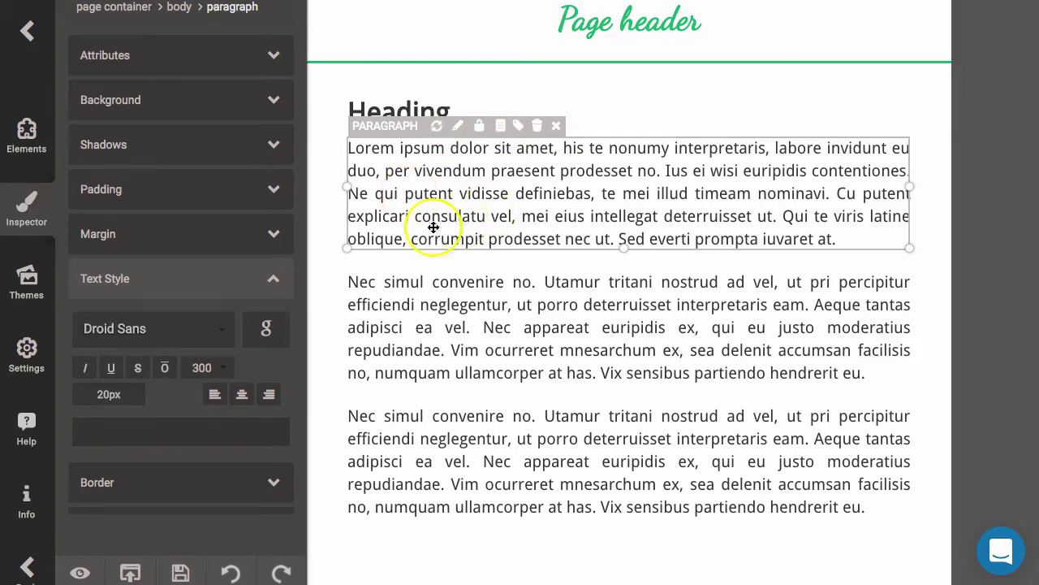
Step: Set the first paragraph to 14px in EB Garamond
double_click(105, 394)
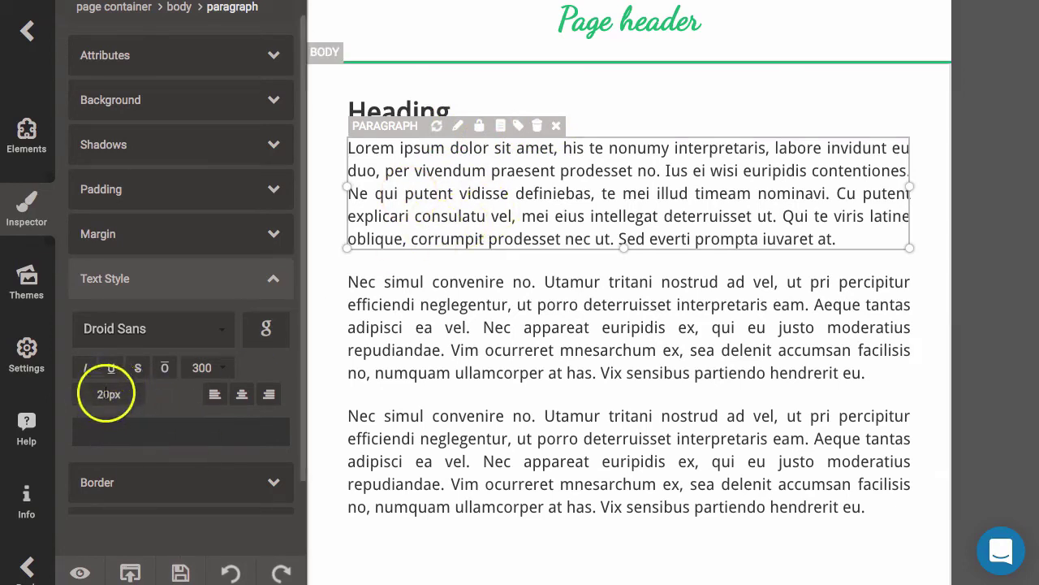
text(14)
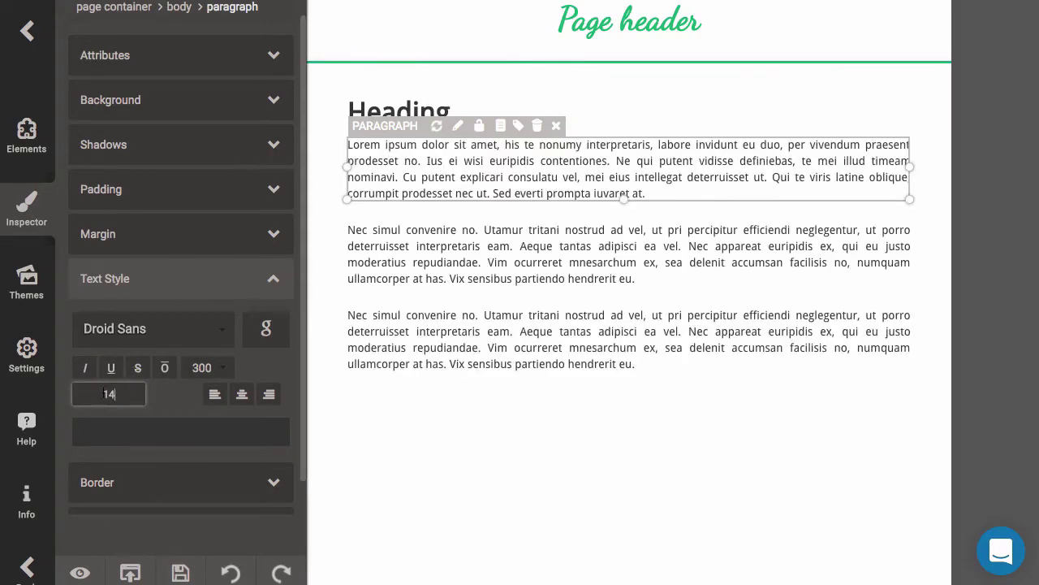
click(192, 345)
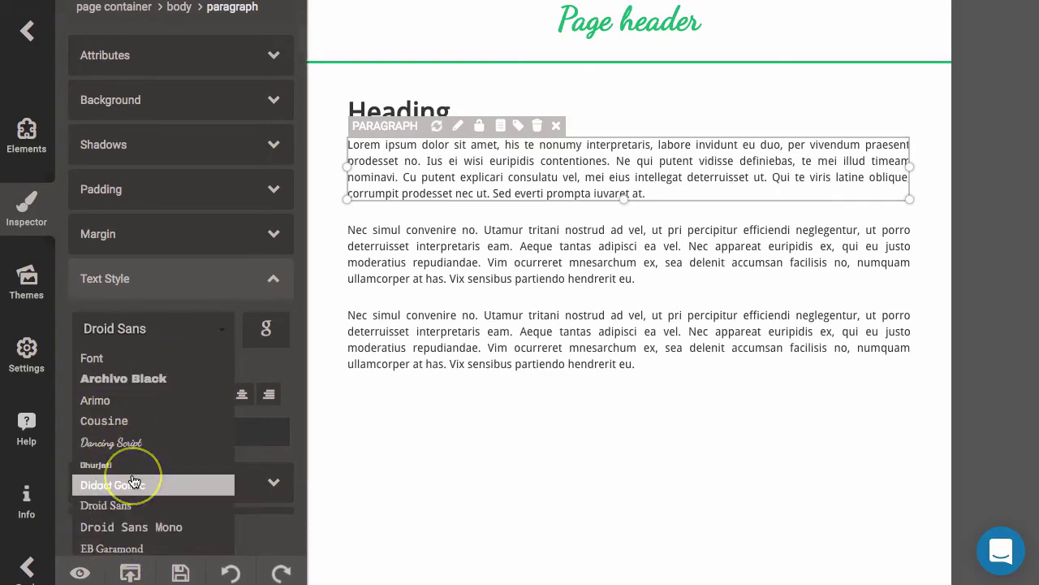
click(116, 551)
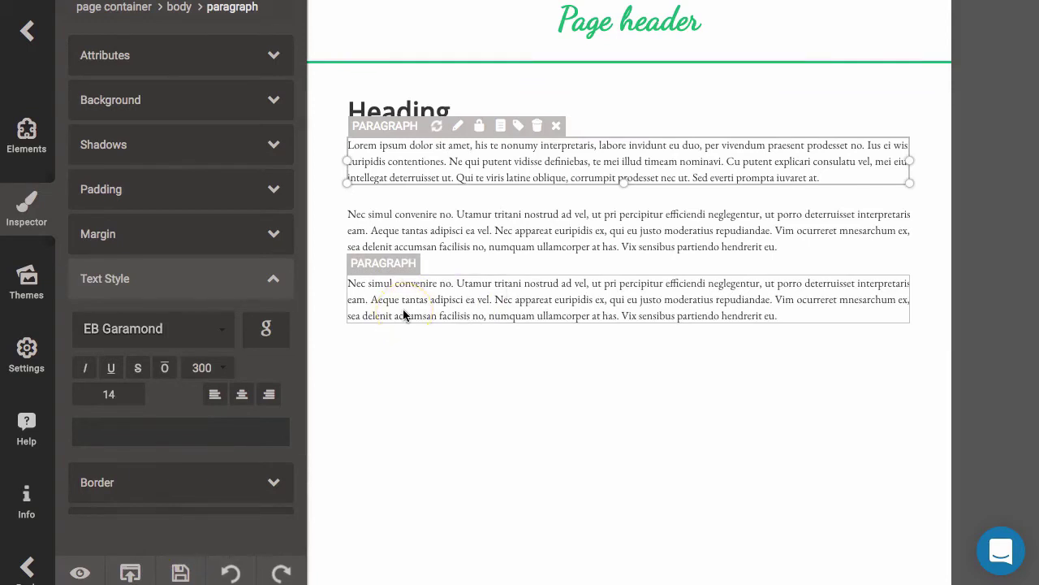
Step: Switch the Heading's font to EB Garamond as well
click(482, 225)
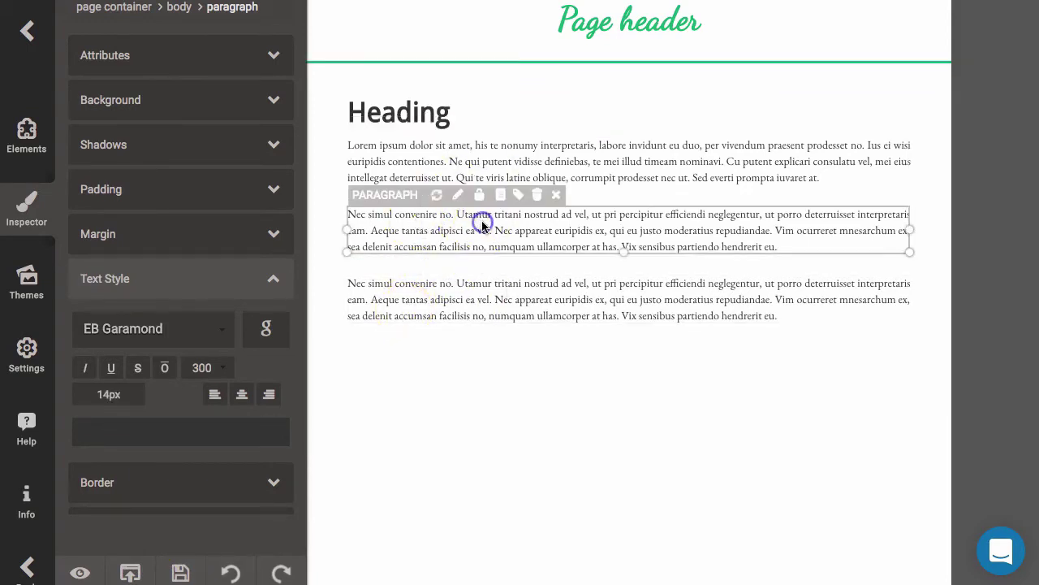
click(424, 144)
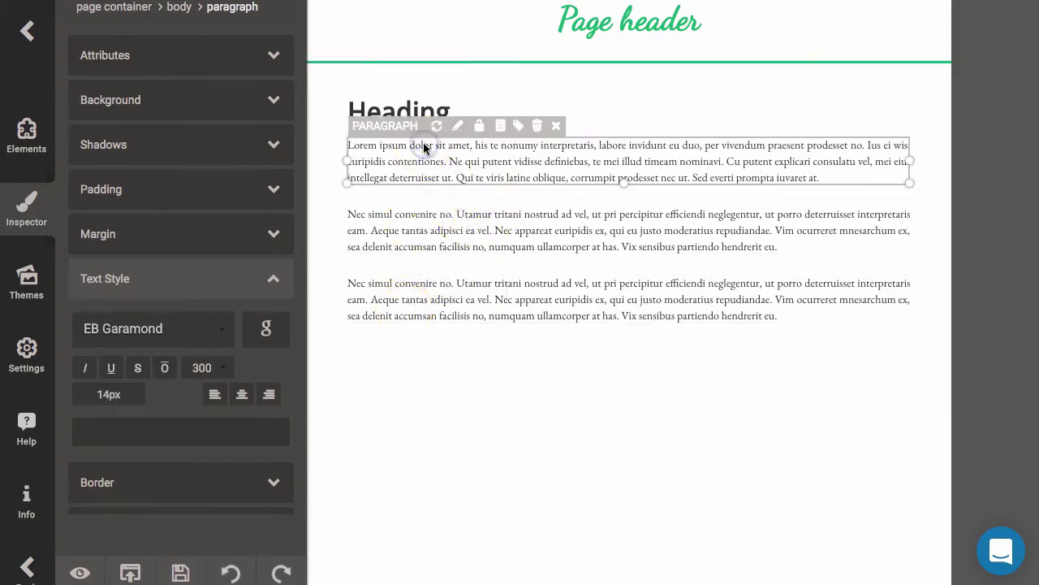
click(514, 231)
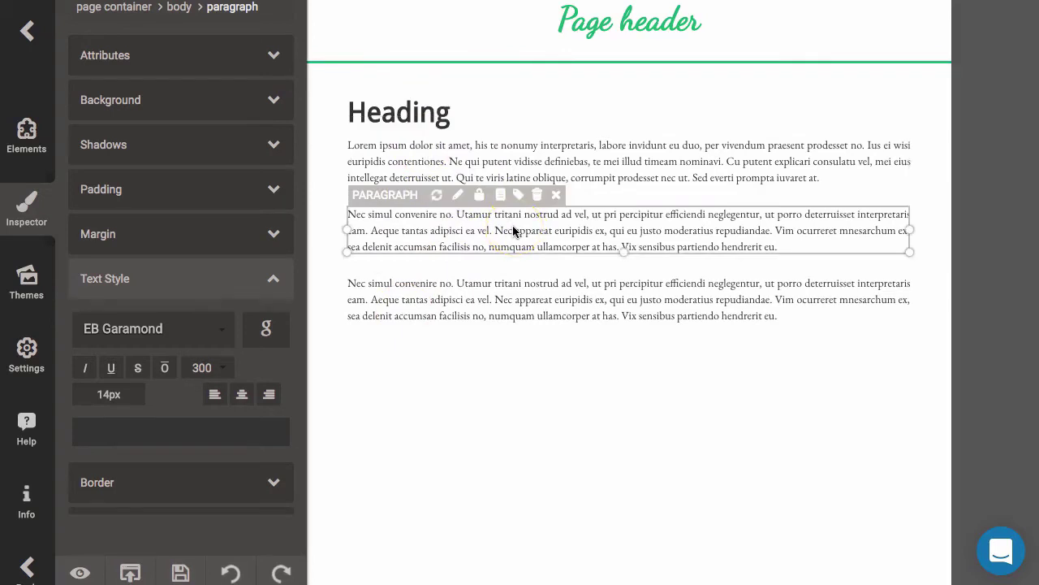
click(478, 147)
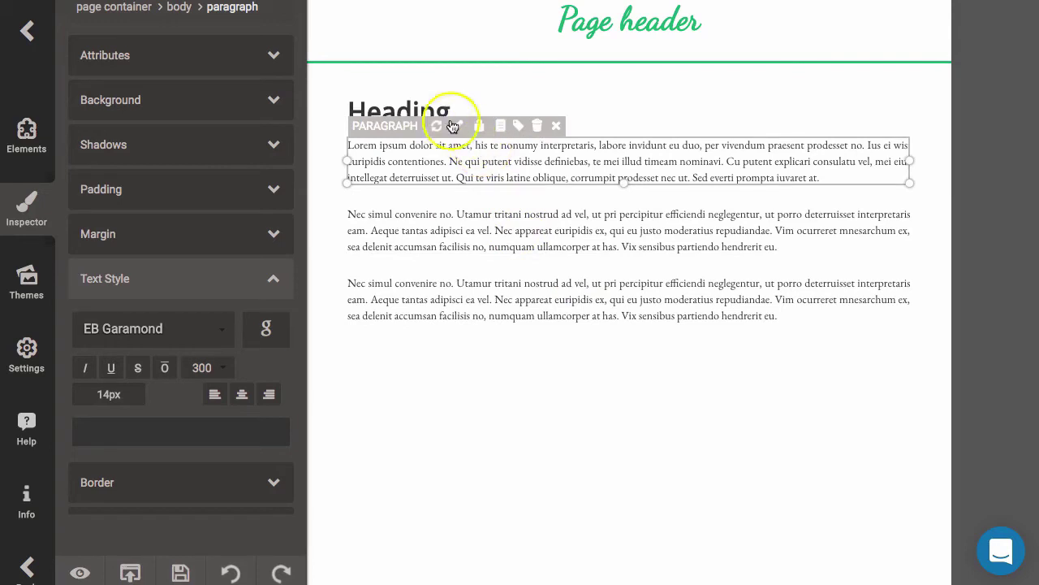
click(411, 107)
click(216, 336)
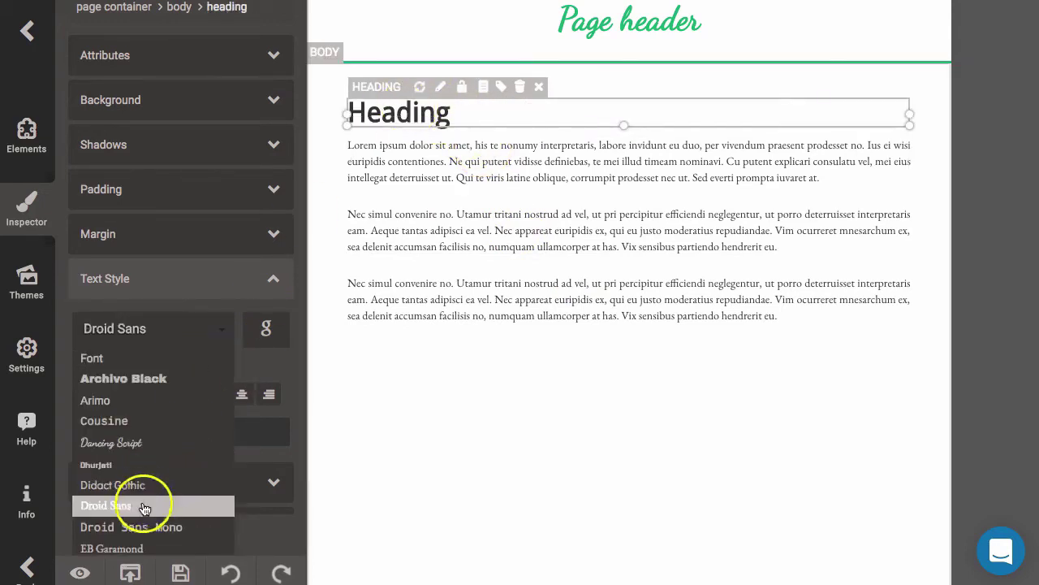
click(132, 546)
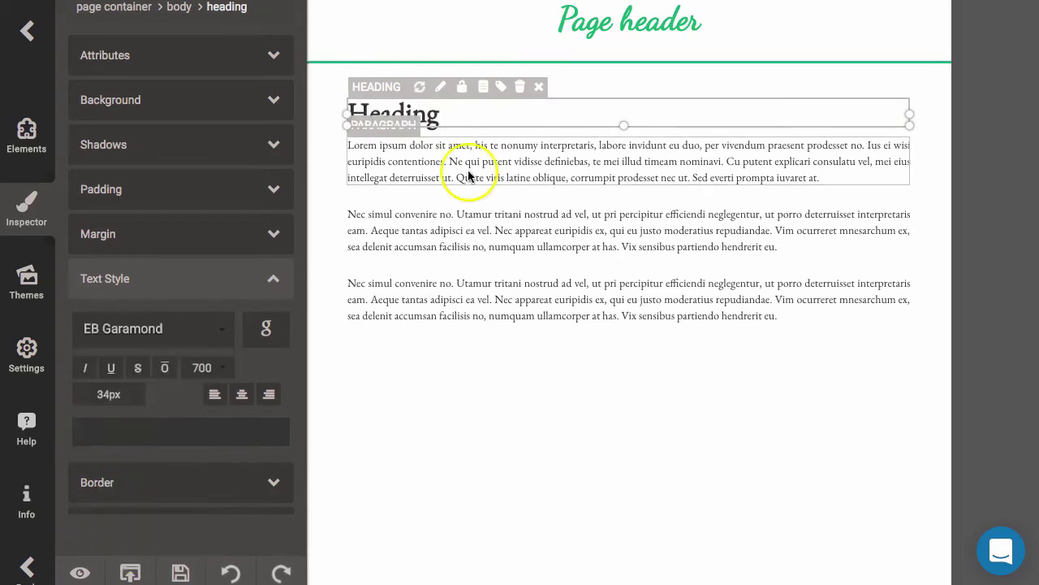
Step: Check the second and third paragraphs' styling, then deselect to the page body
click(485, 237)
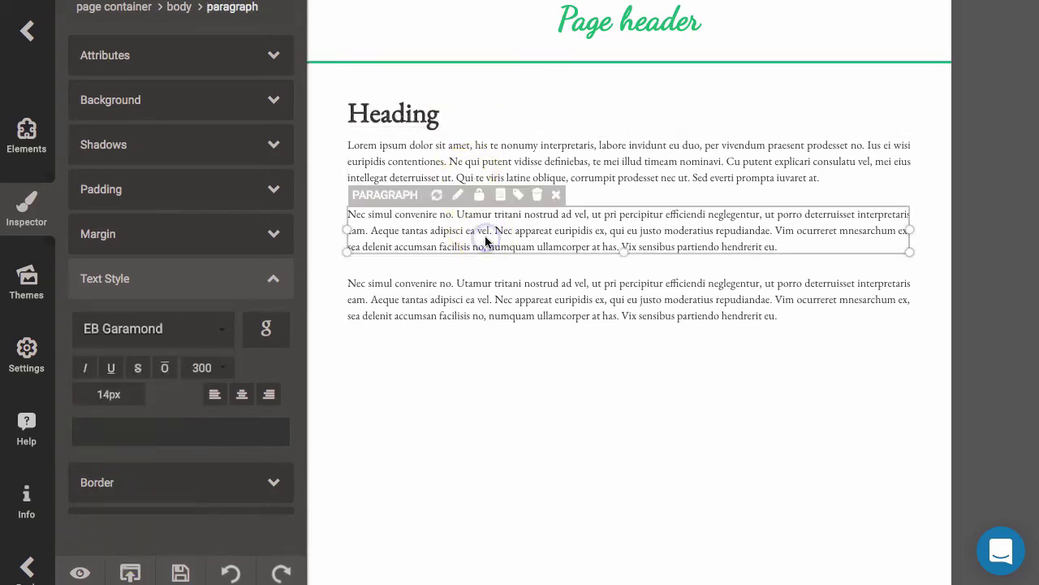
click(497, 304)
click(475, 374)
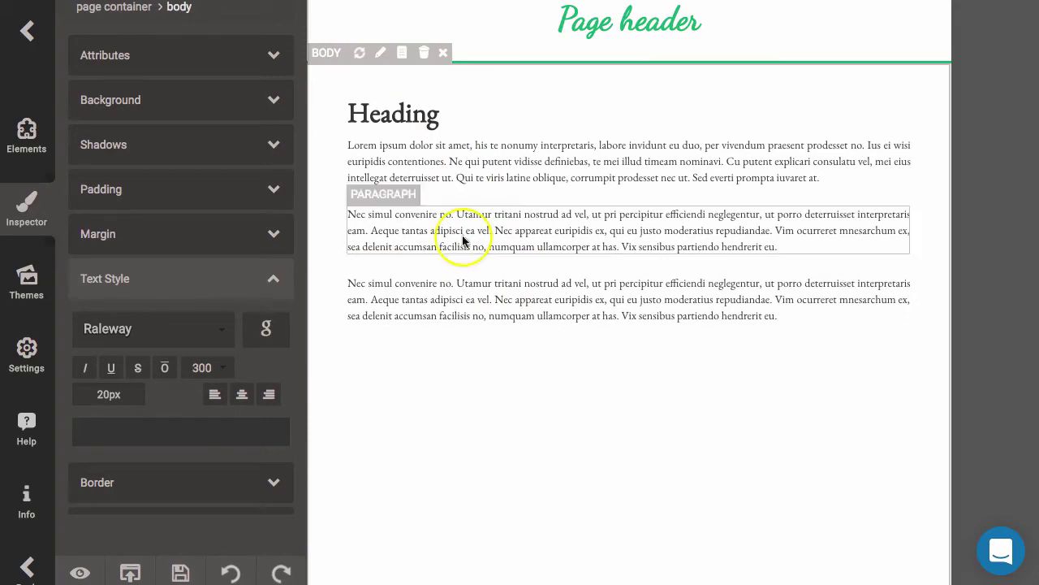
click(465, 361)
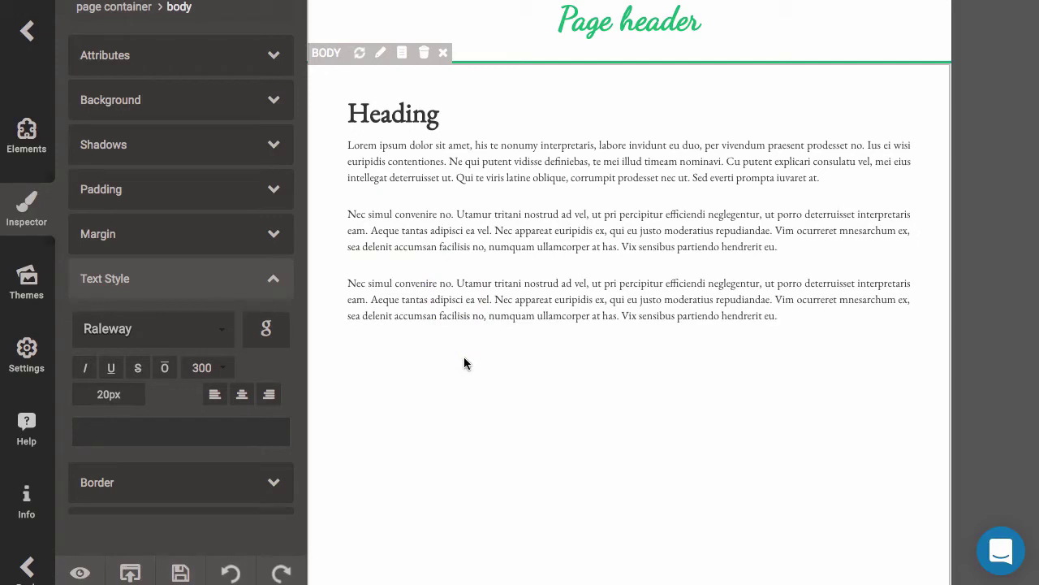
Step: Drag a numbered list from Typography elements below the last paragraph
click(26, 132)
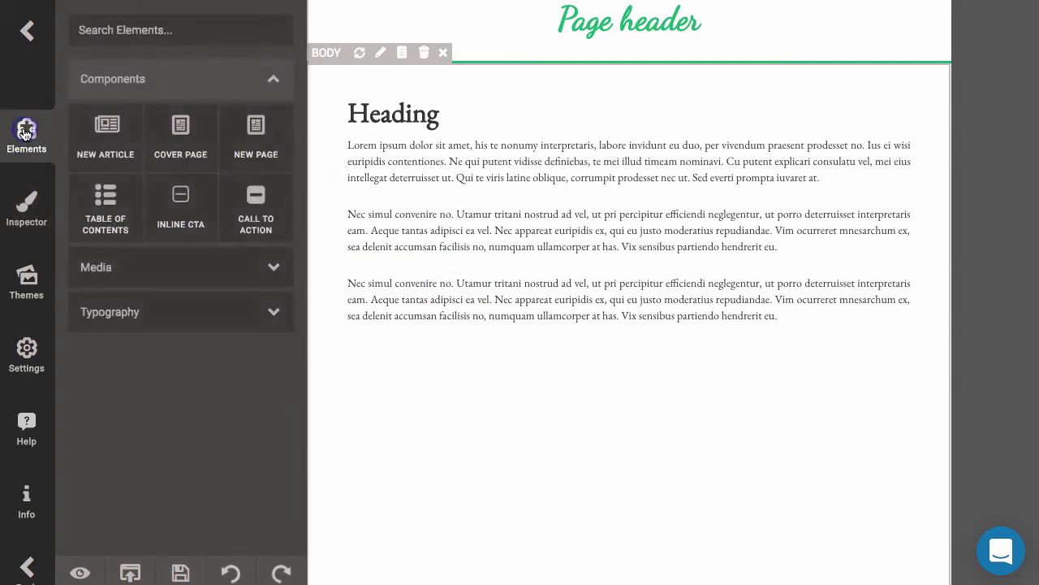
click(115, 314)
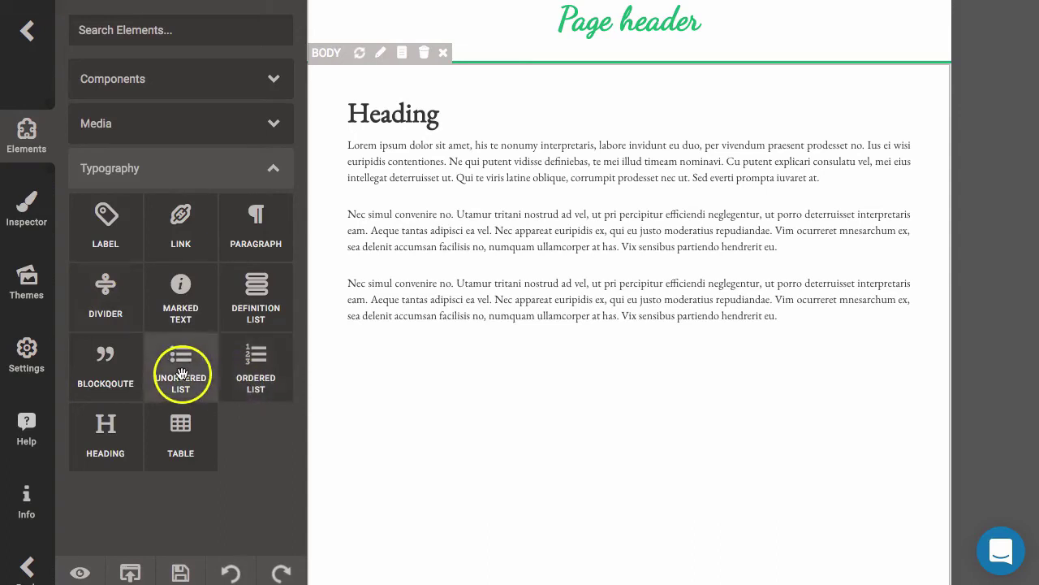
click(257, 370)
drag(257, 370, 383, 378)
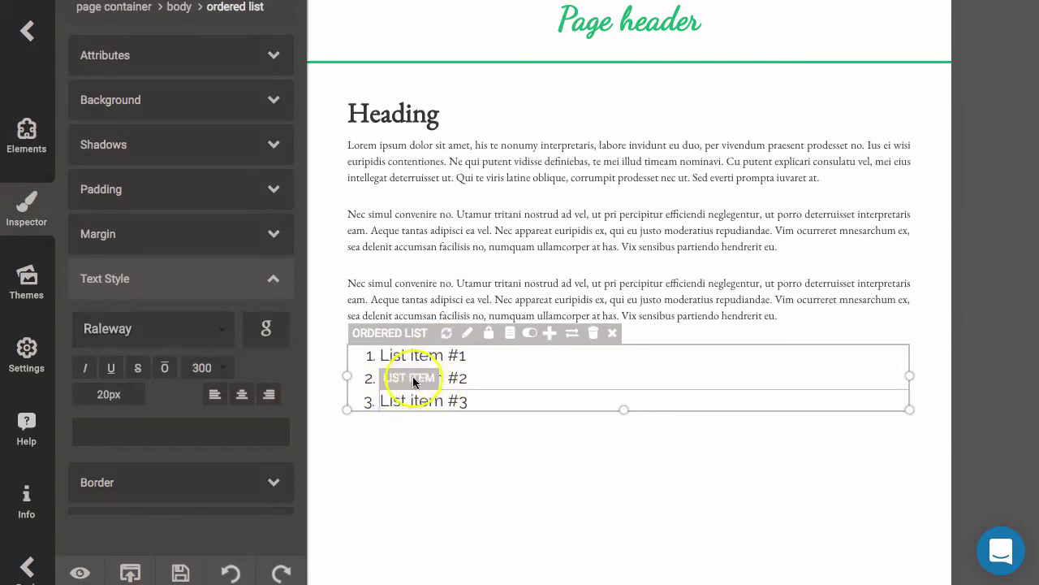
Step: Reduce the list's font size from 20px to 14px
click(109, 401)
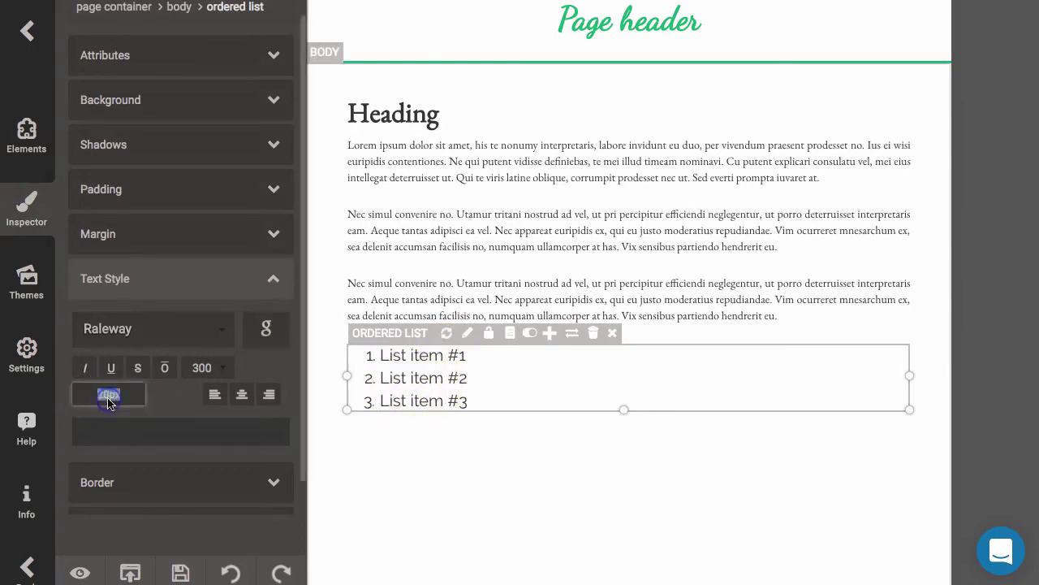
text(14)
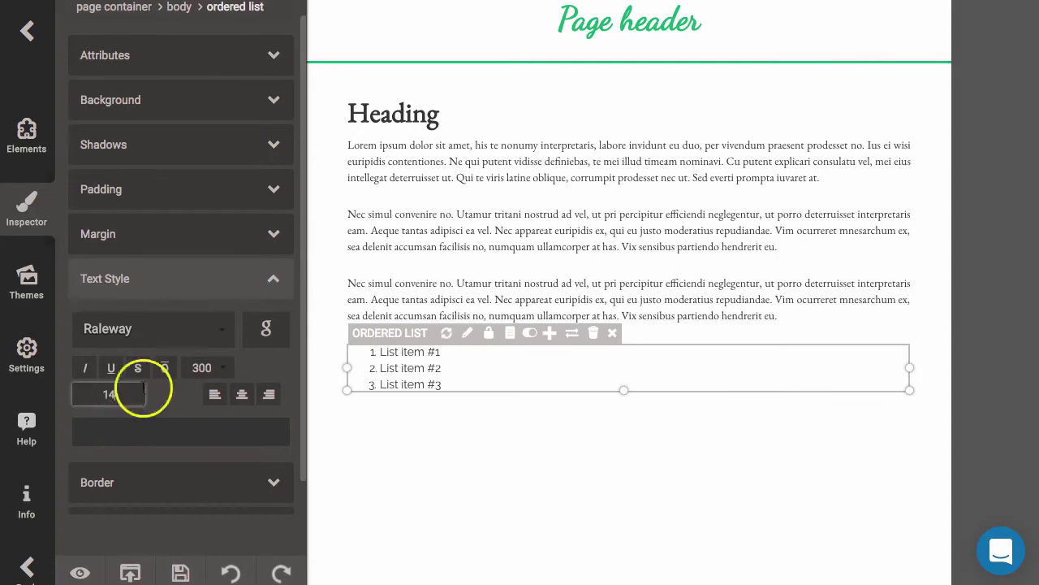
key(Return)
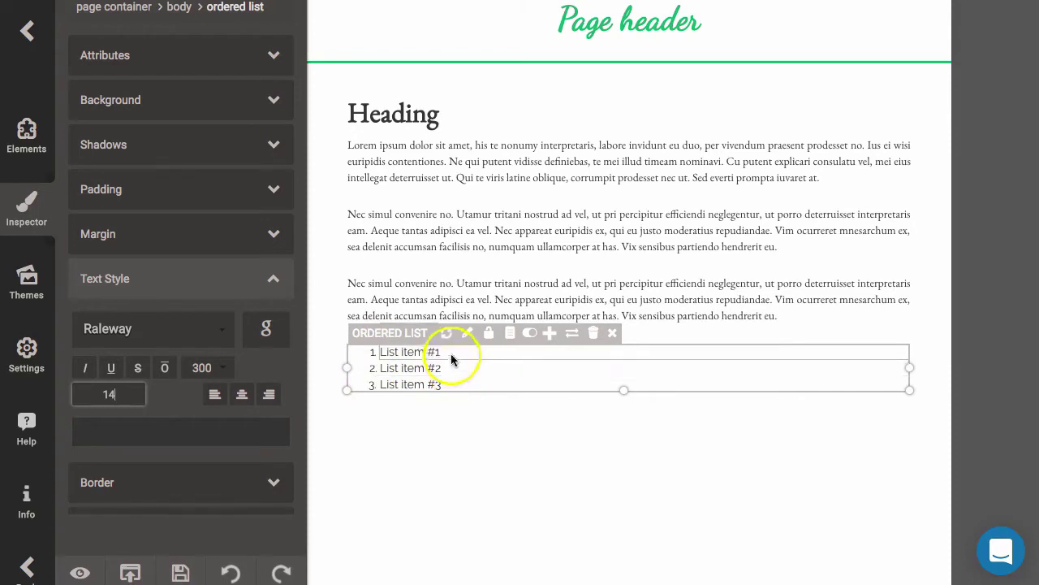
Step: Turn the numbered list into a bulleted list with 14px text
click(530, 332)
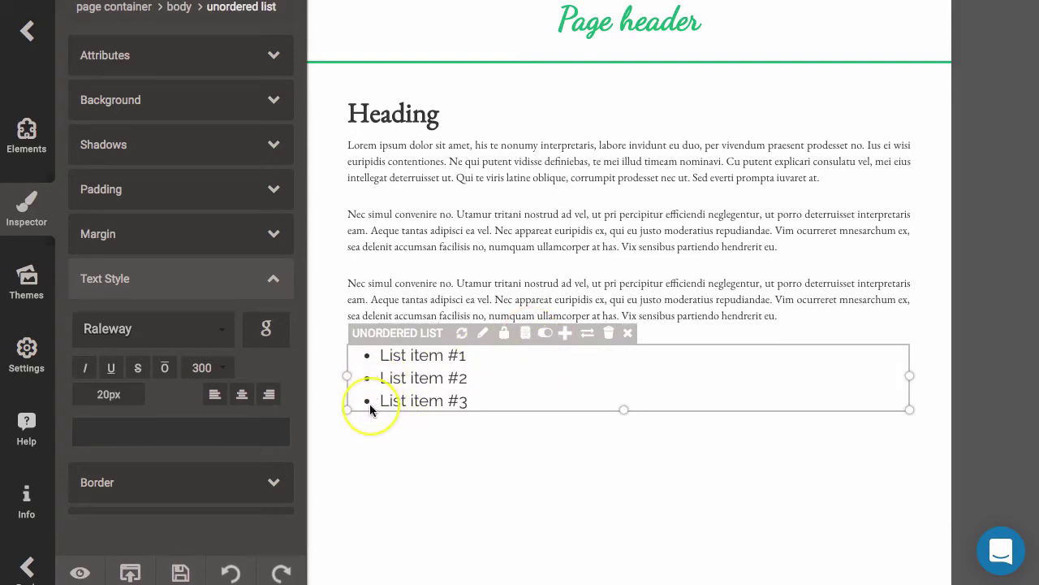
click(111, 394)
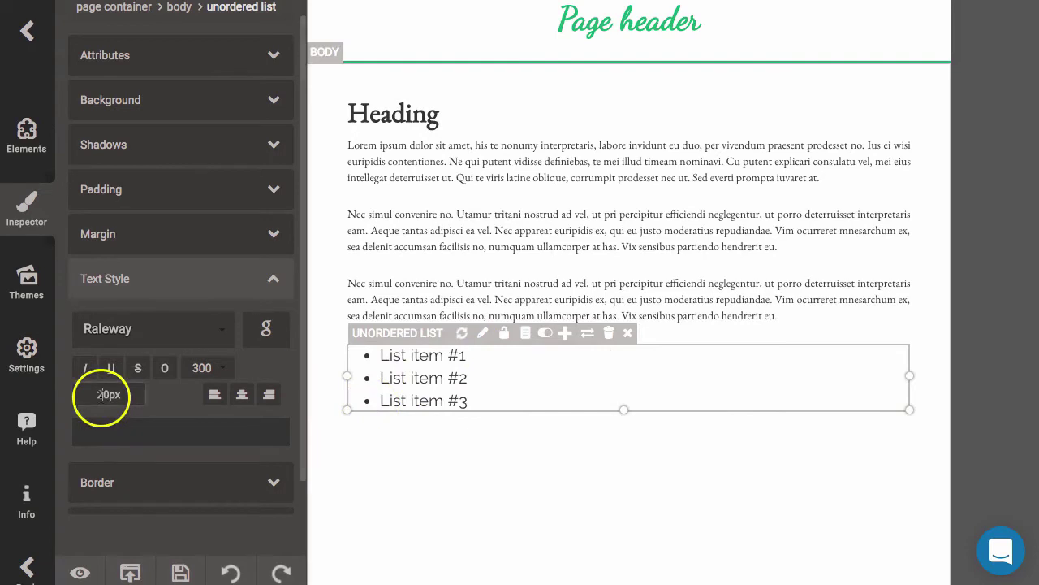
double_click(100, 395)
text(14)
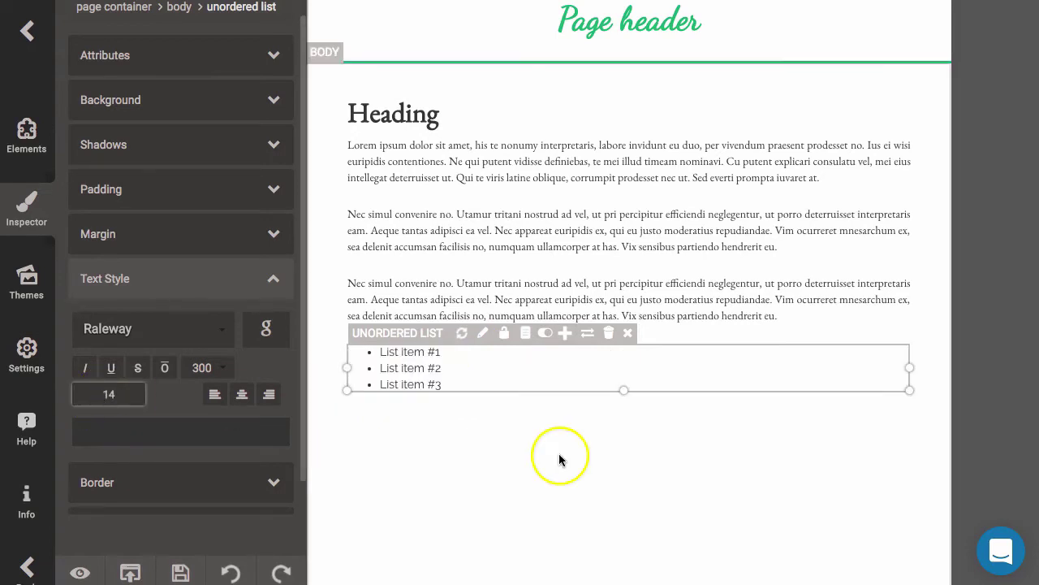
click(548, 443)
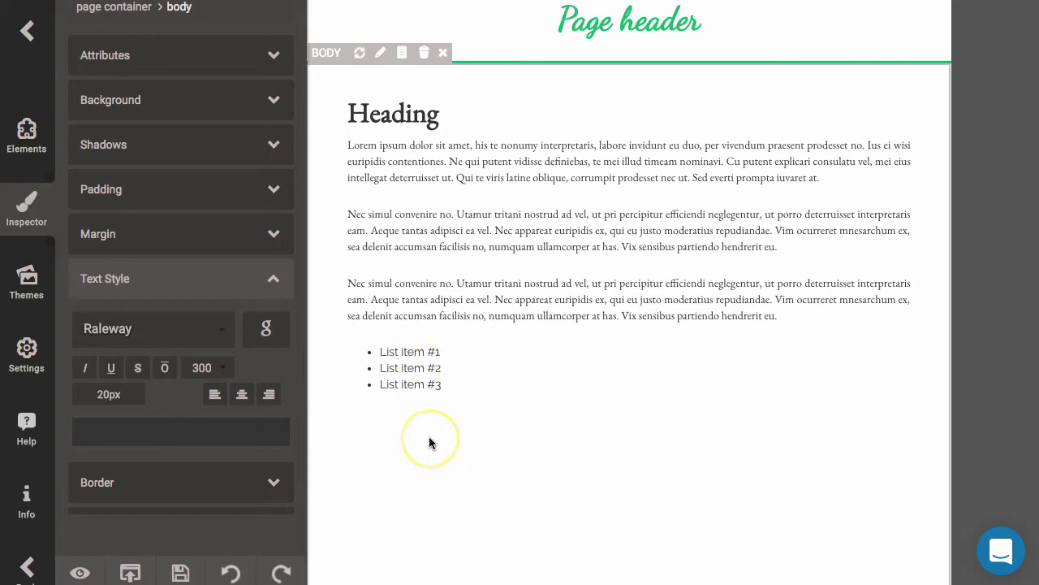
click(450, 426)
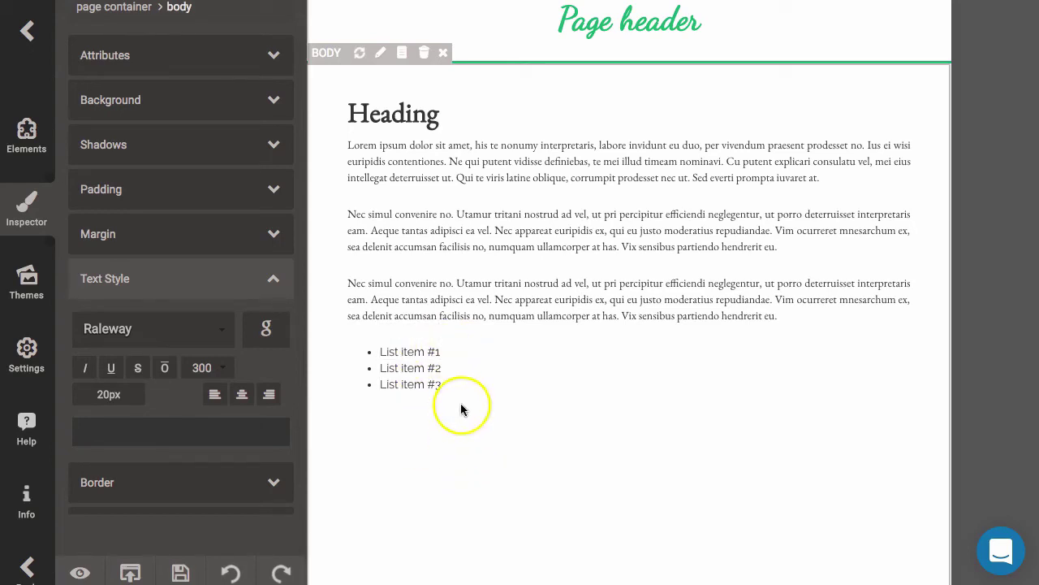
Step: Save the template
scroll(471, 436, down, 3)
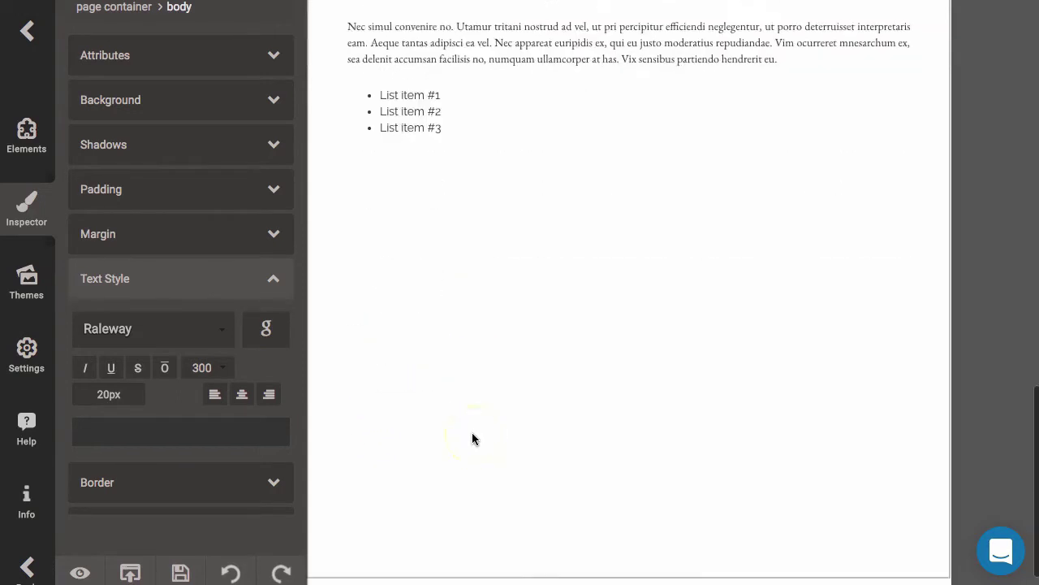
click(180, 574)
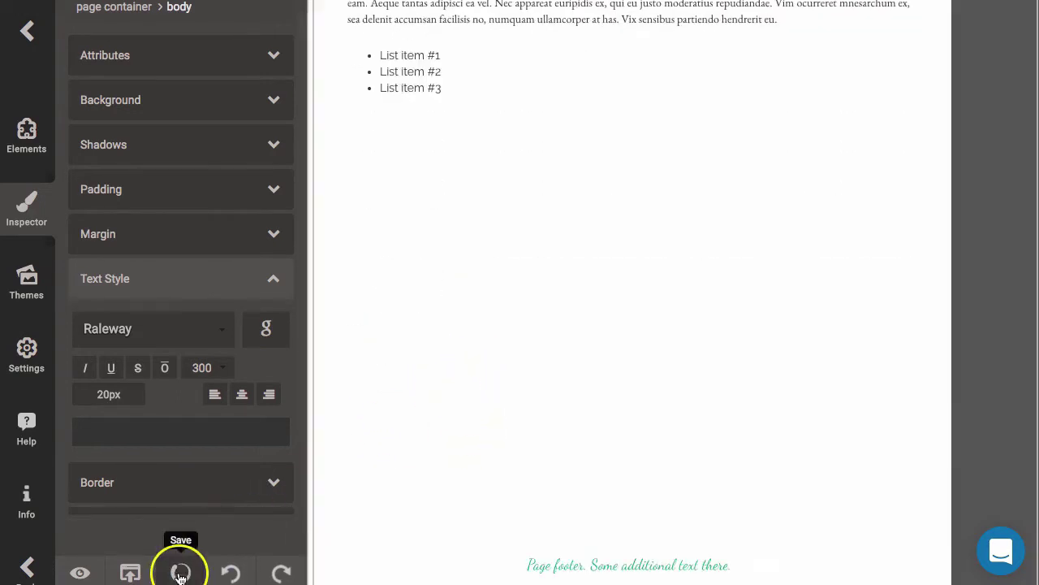
scroll(435, 461, up, 5)
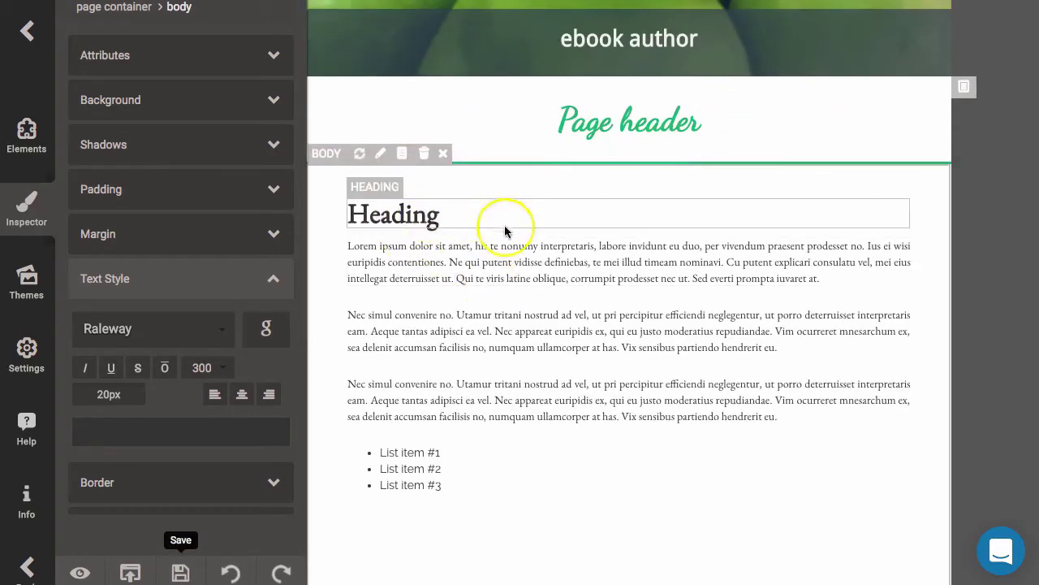
Step: Give the Heading a solid bottom border in green rgb(0, 177, 106)
click(544, 221)
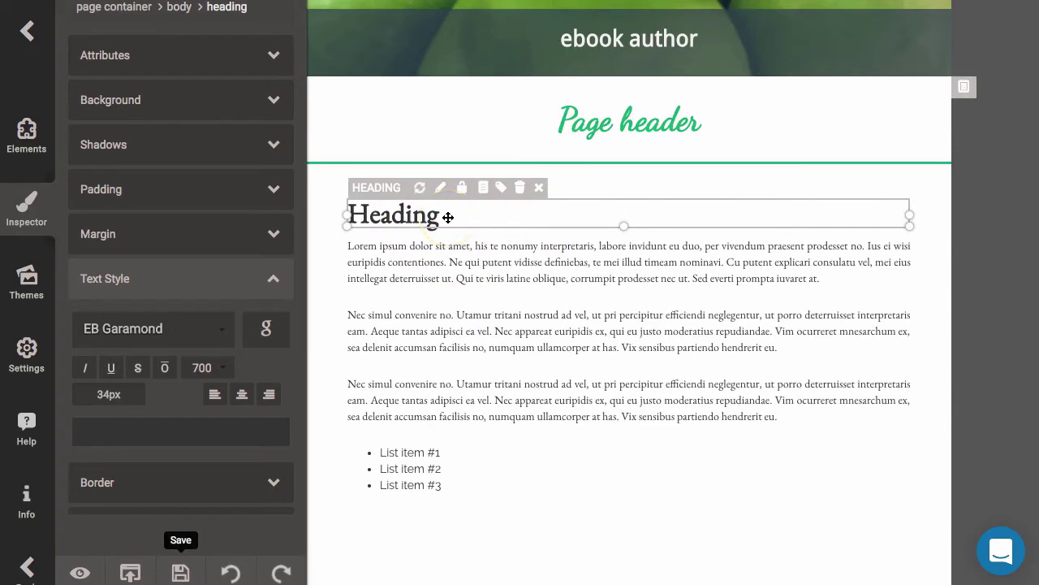
click(233, 268)
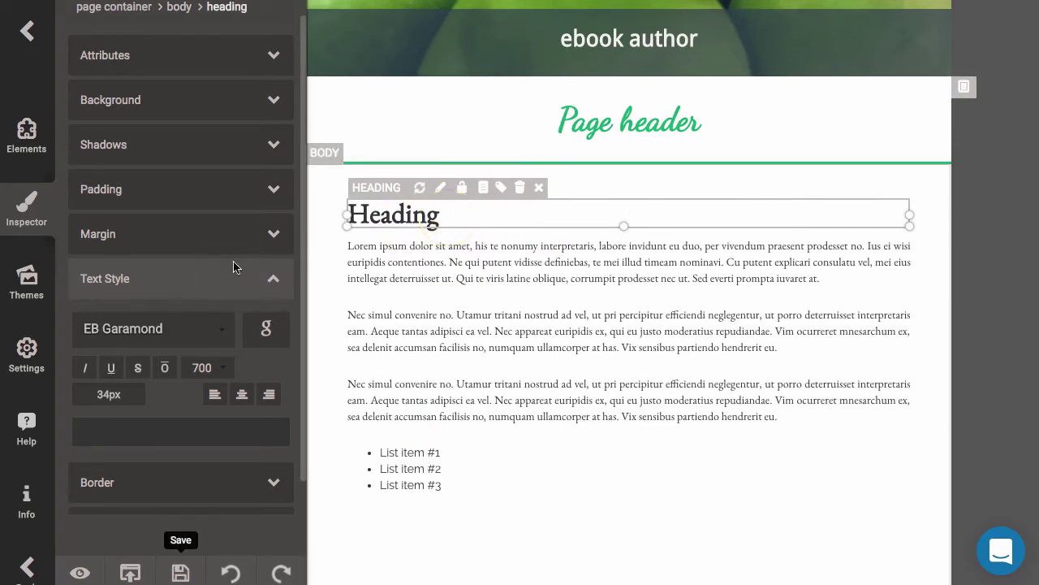
click(144, 481)
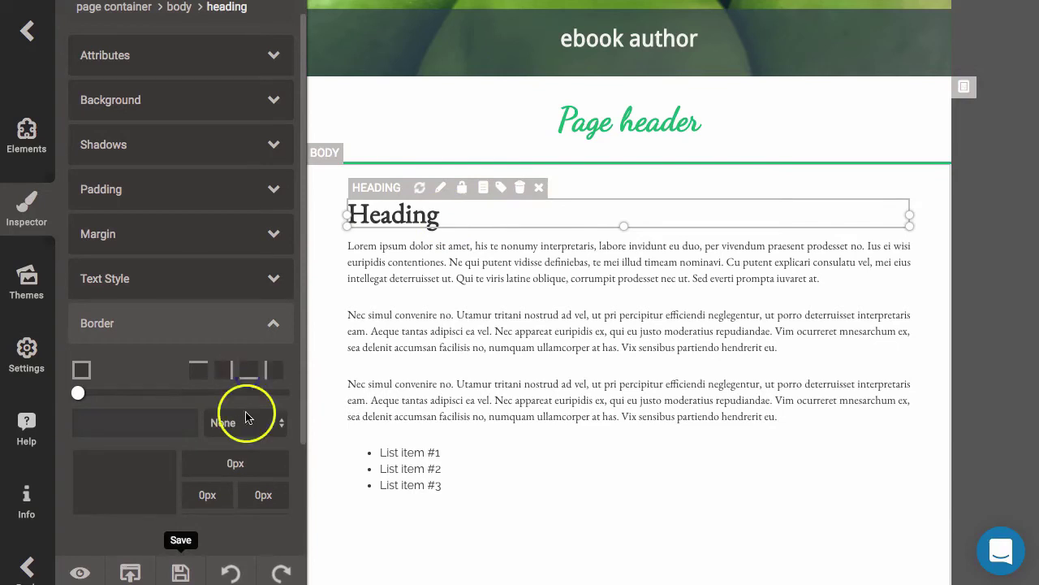
click(248, 372)
click(256, 426)
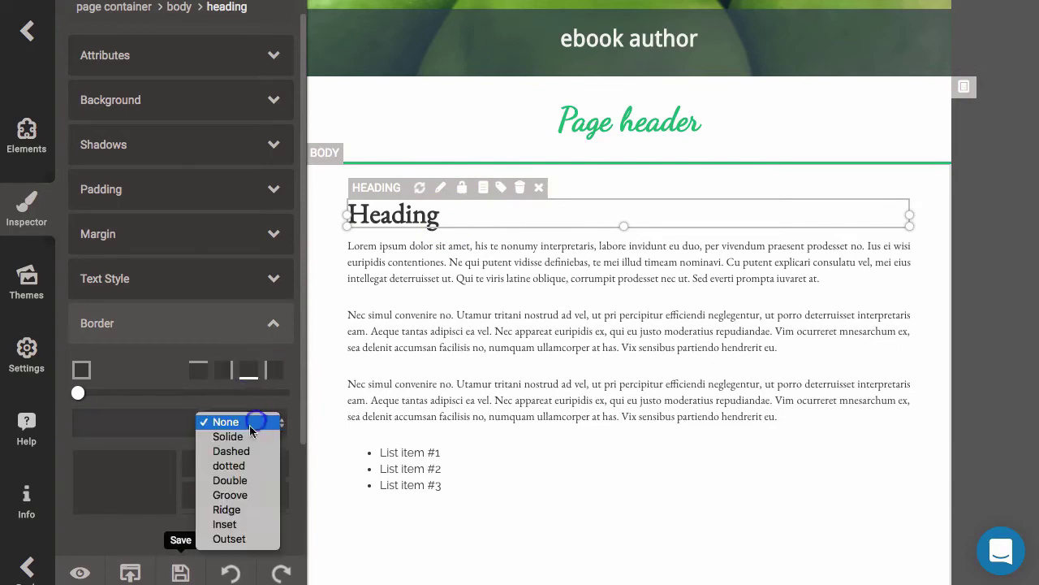
click(240, 436)
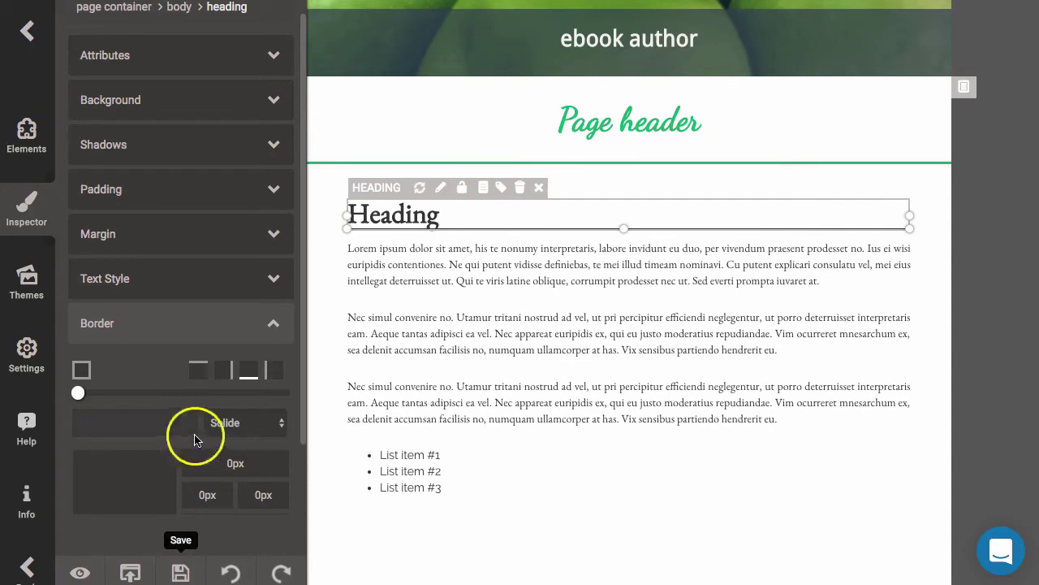
click(166, 427)
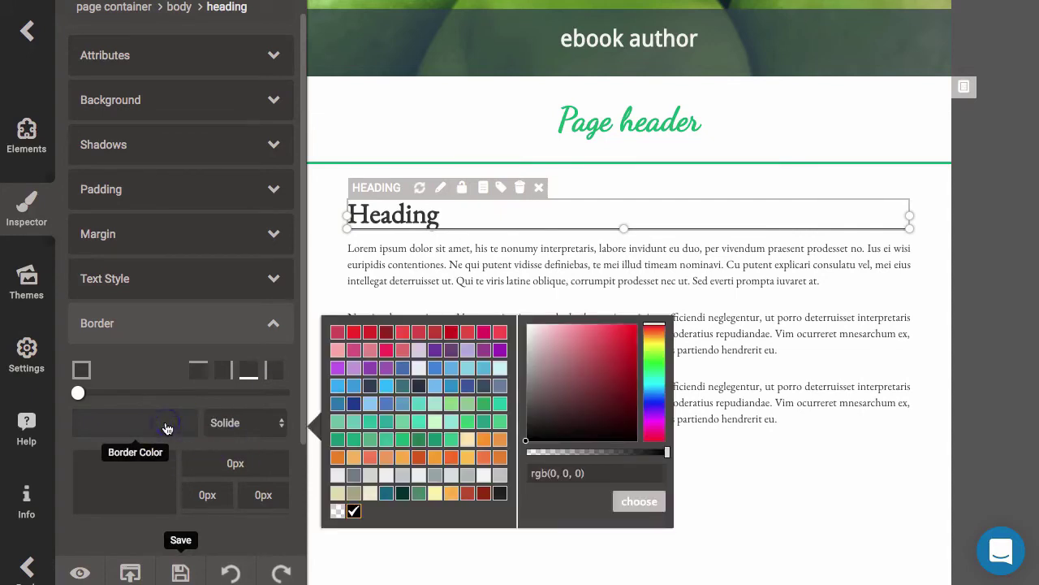
click(404, 440)
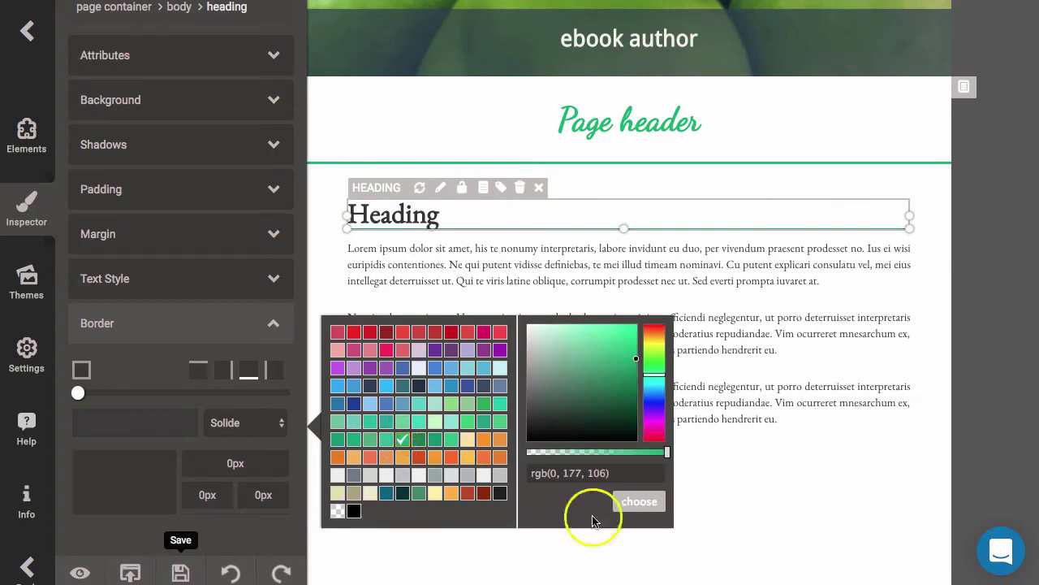
click(638, 501)
Step: Leave the list items without a border and save the template again
click(617, 455)
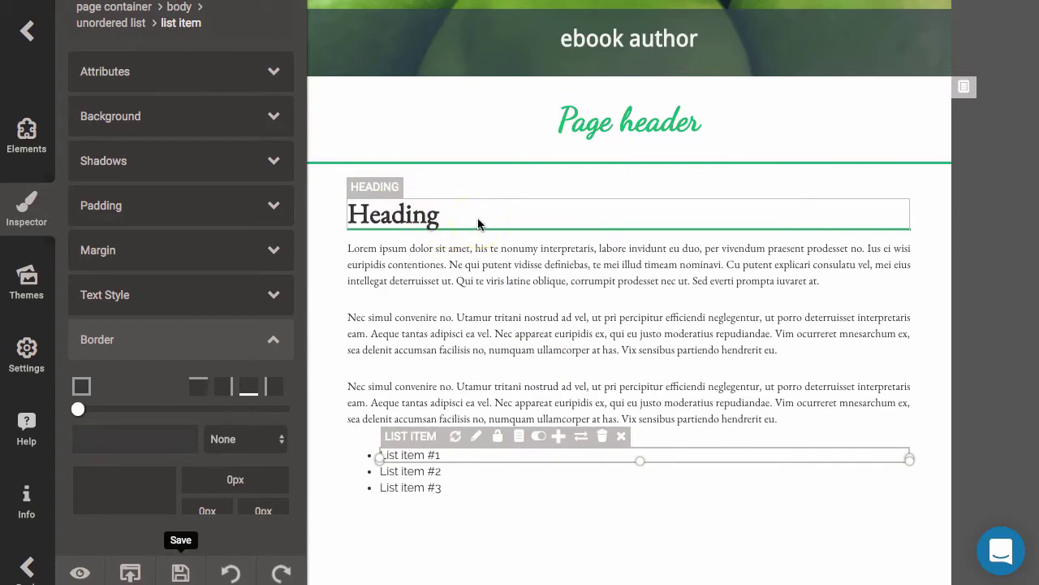
click(182, 573)
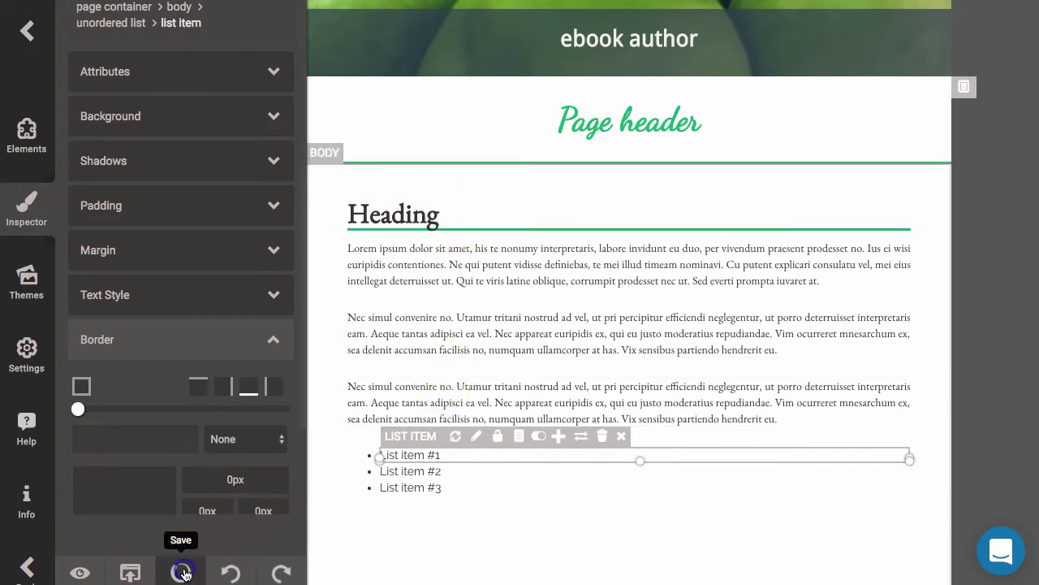
click(419, 560)
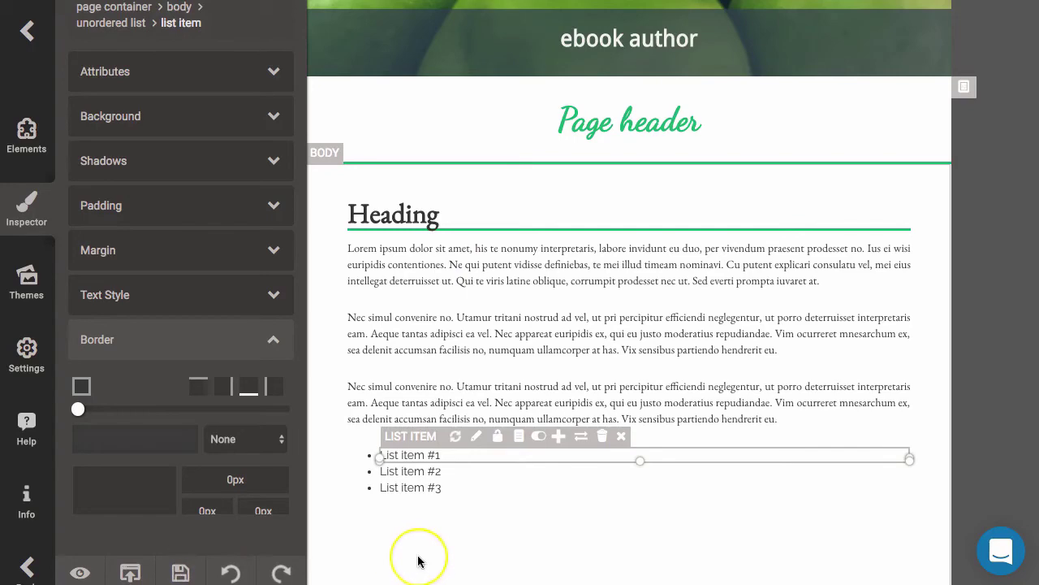
scroll(441, 286, up, 5)
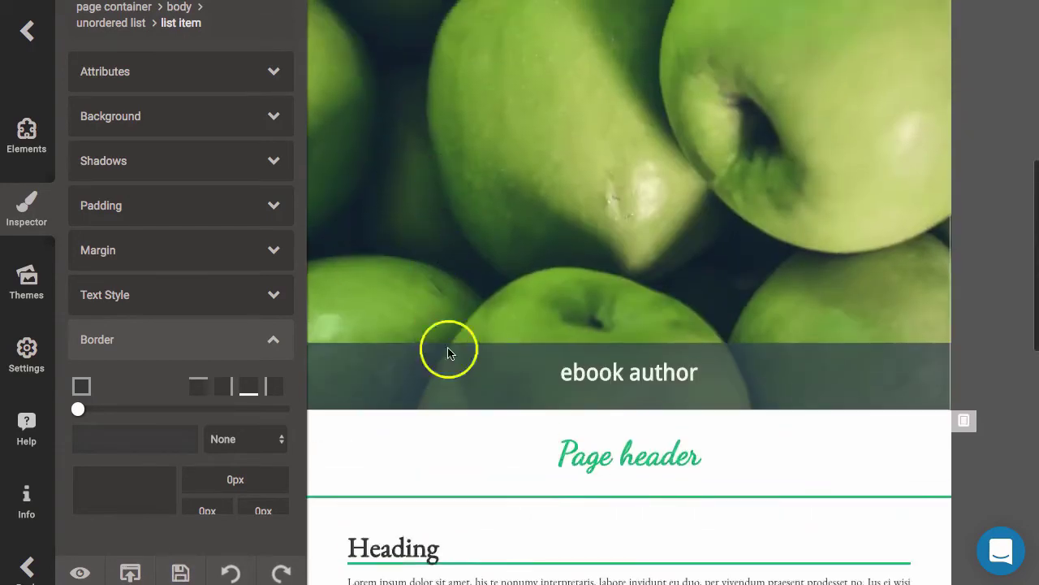
scroll(476, 240, up, 5)
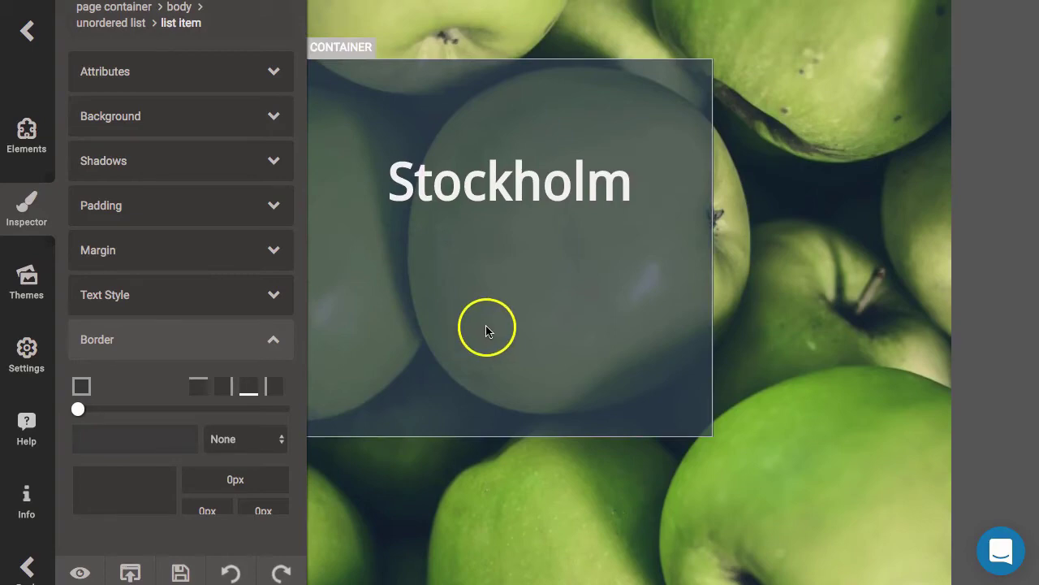
scroll(485, 328, down, 3)
scroll(492, 406, up, 3)
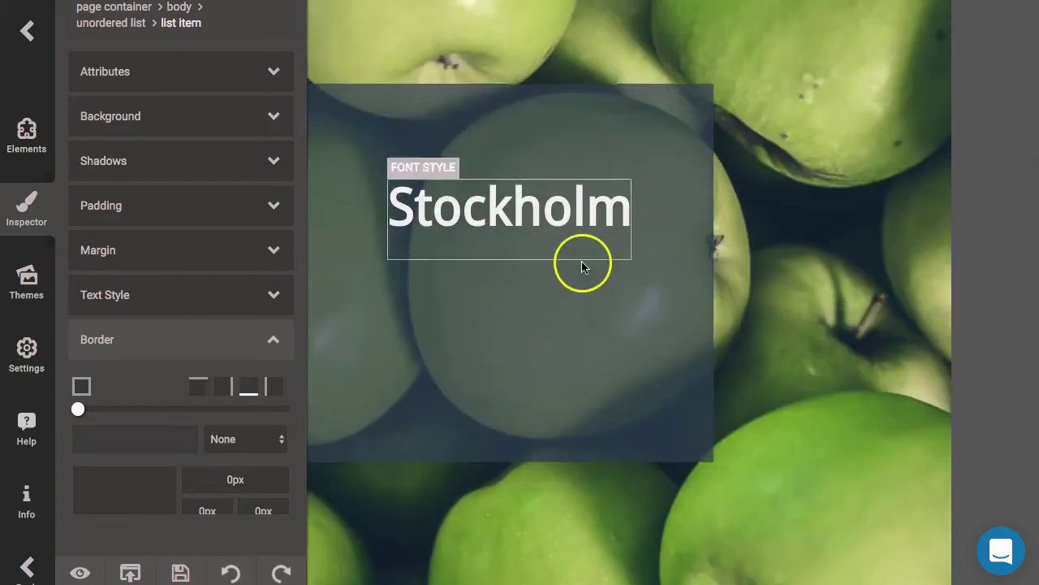
scroll(581, 266, down, 5)
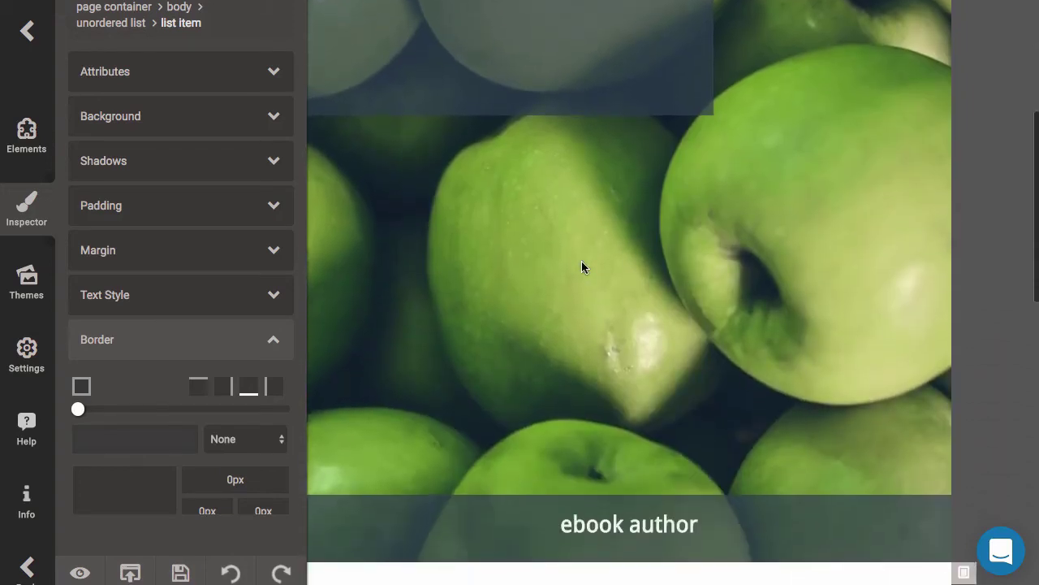
scroll(581, 255, down, 3)
scroll(574, 157, up, 3)
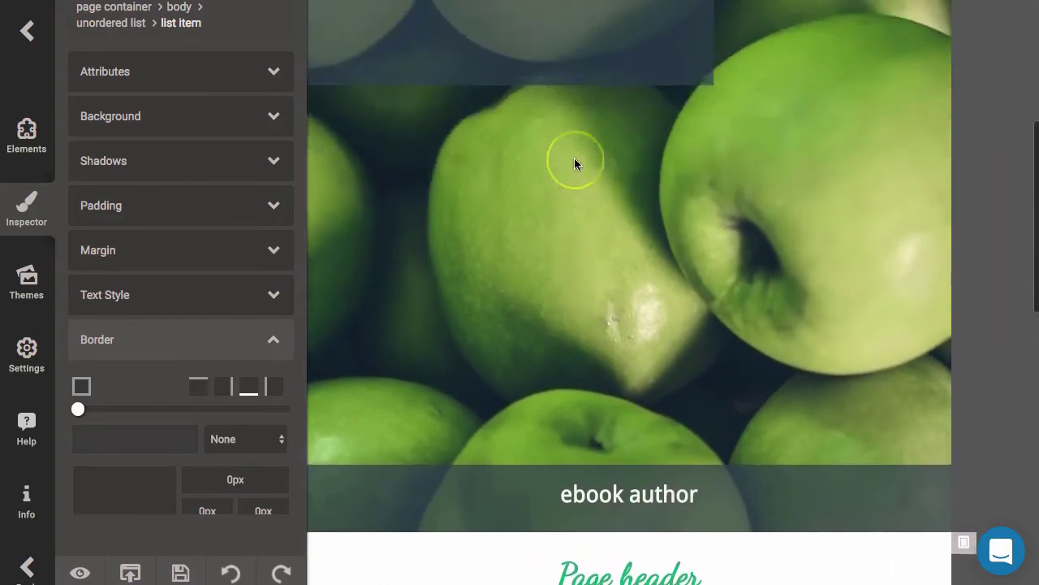
scroll(575, 157, up, 5)
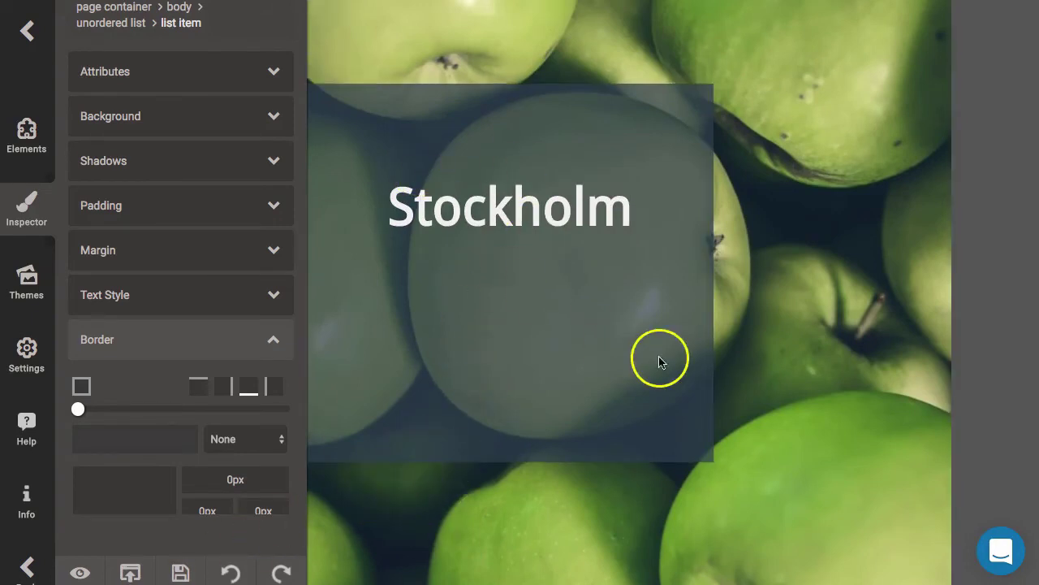
scroll(755, 291, down, 2)
scroll(755, 294, up, 1)
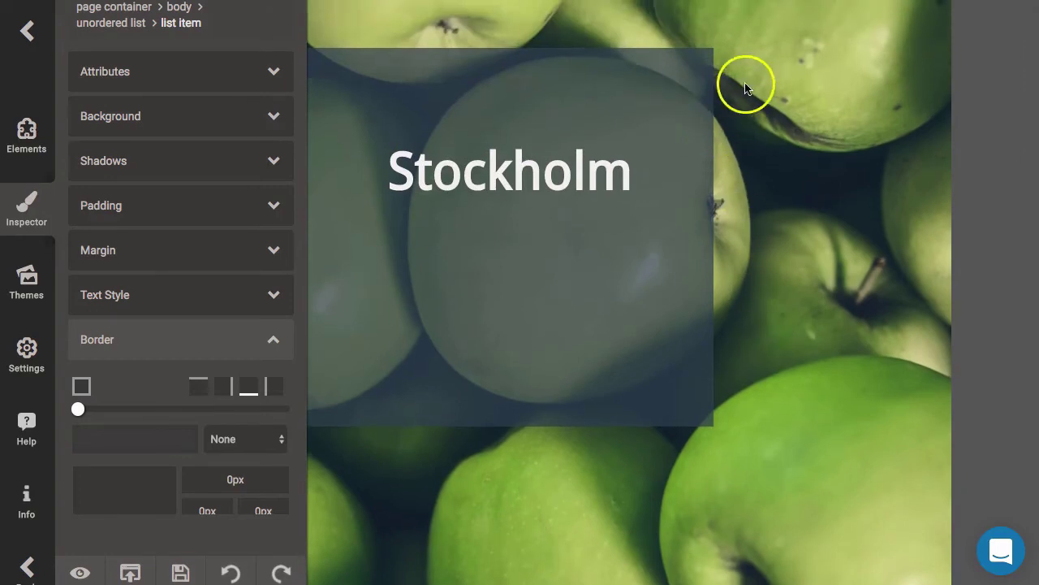
Step: Fill the Stockholm title box with rgba(0, 177, 106) green at about 0.28 opacity
click(699, 71)
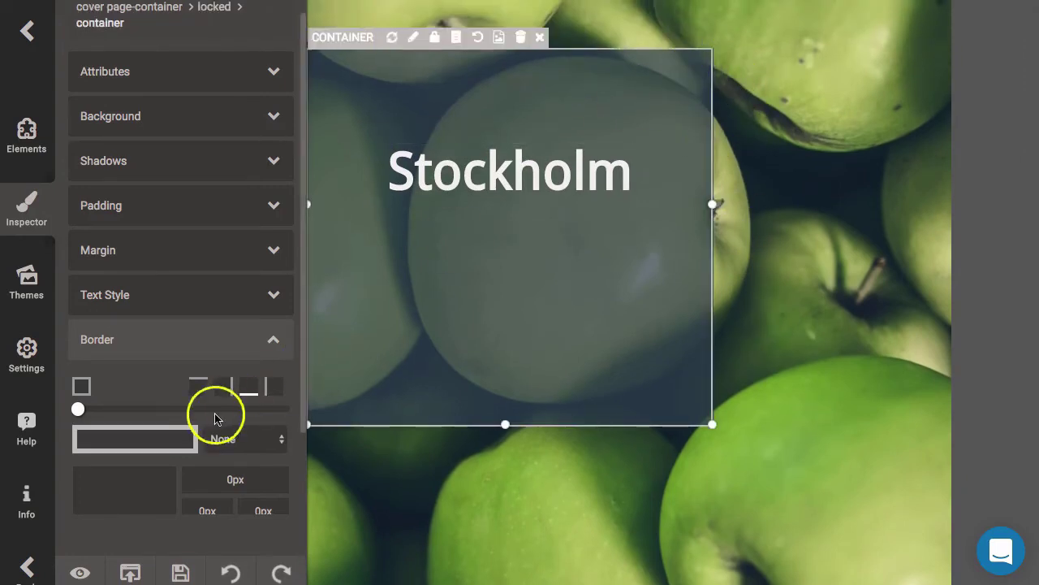
click(126, 116)
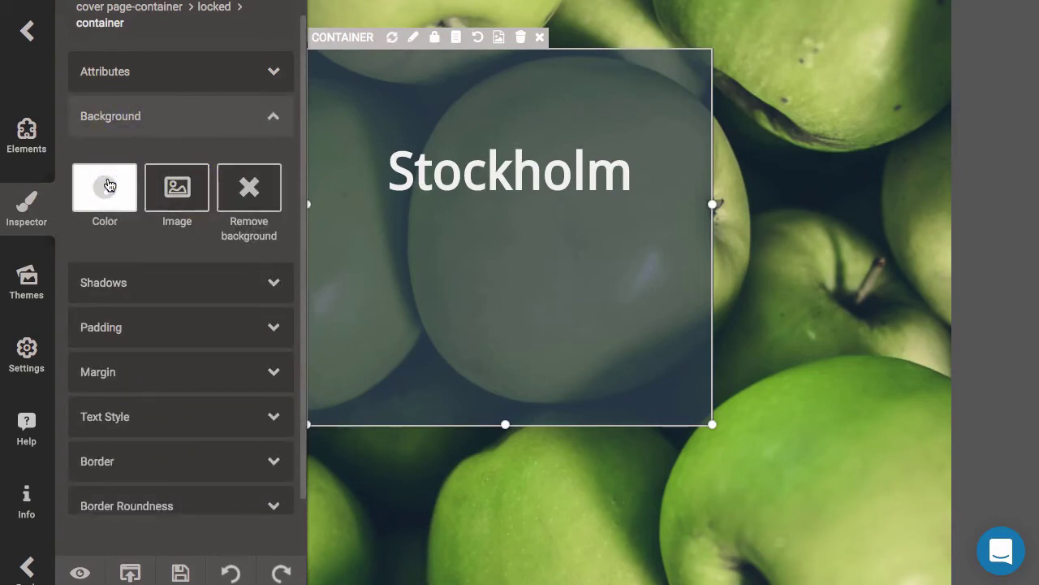
click(107, 186)
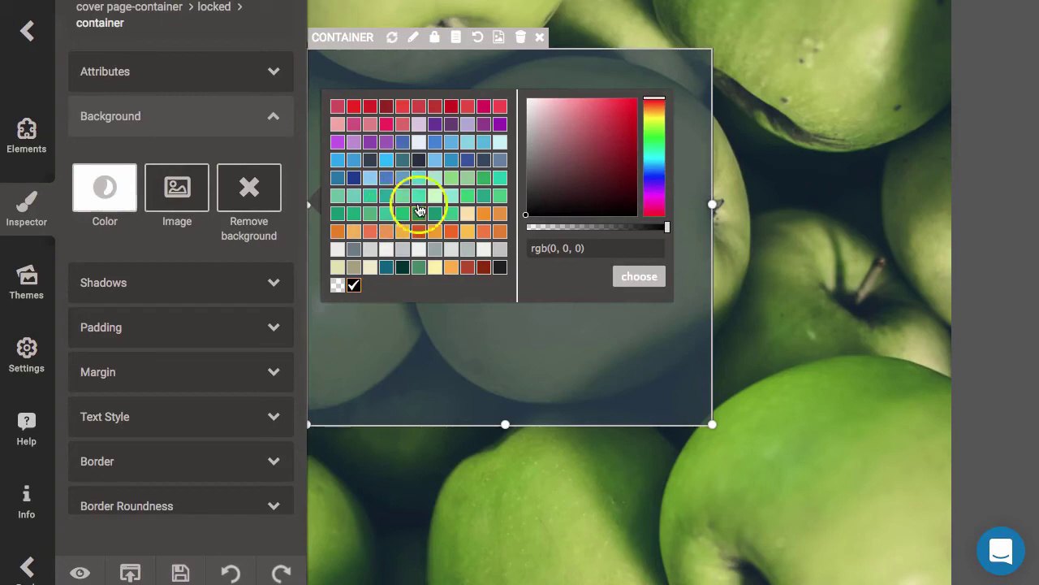
click(401, 215)
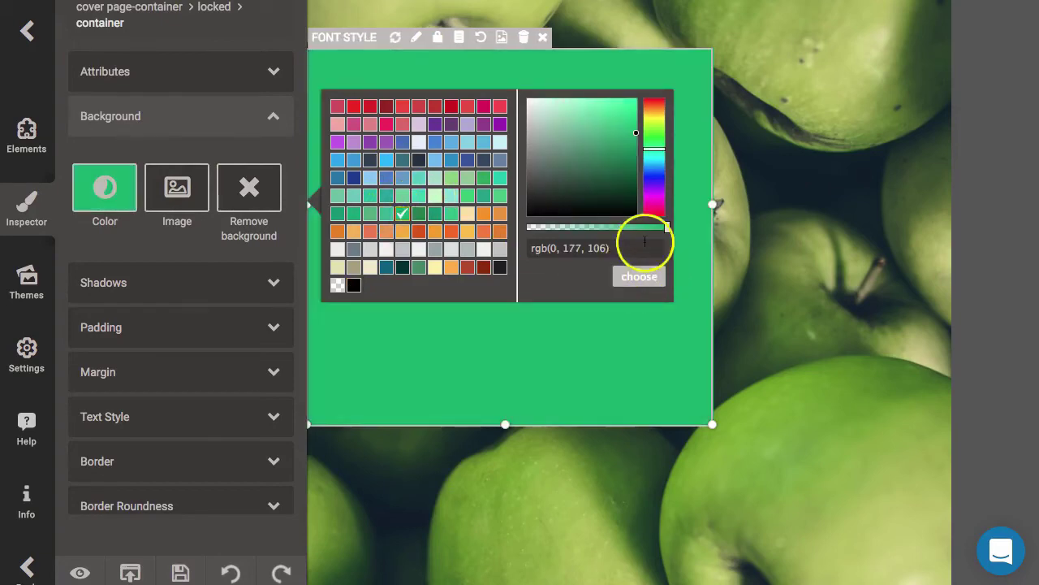
drag(663, 230, 557, 229)
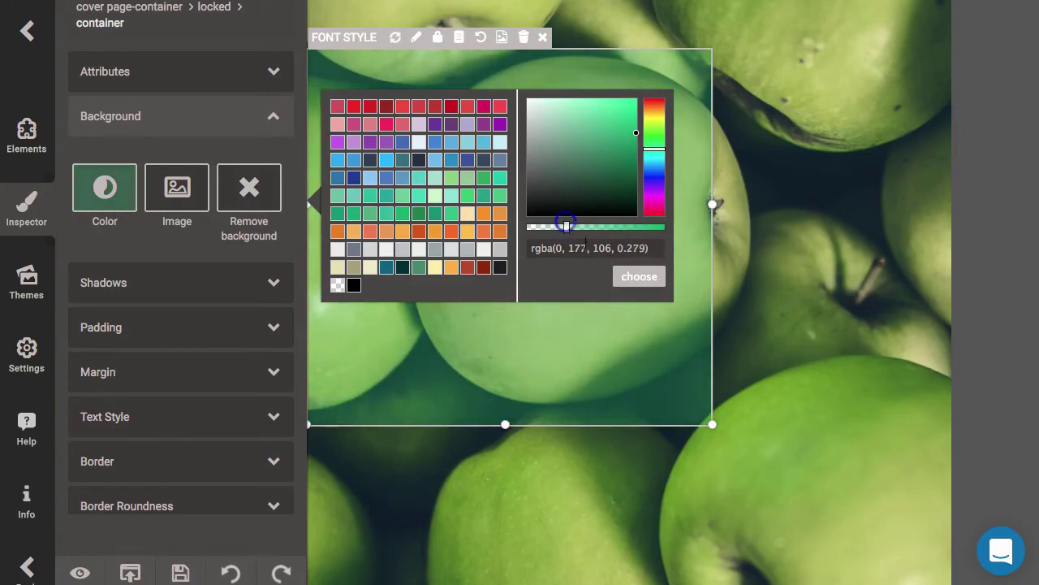
click(639, 276)
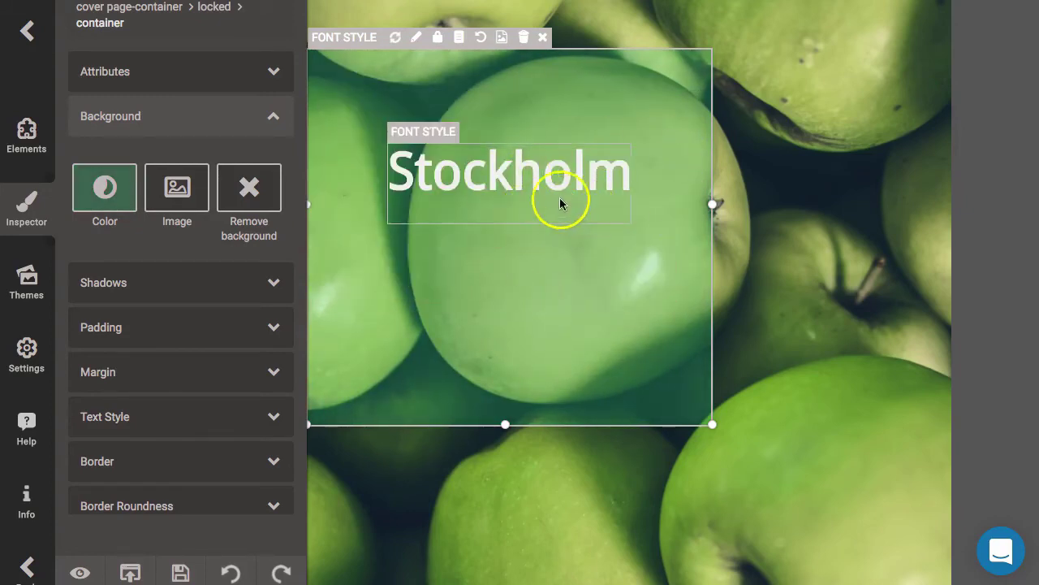
click(475, 173)
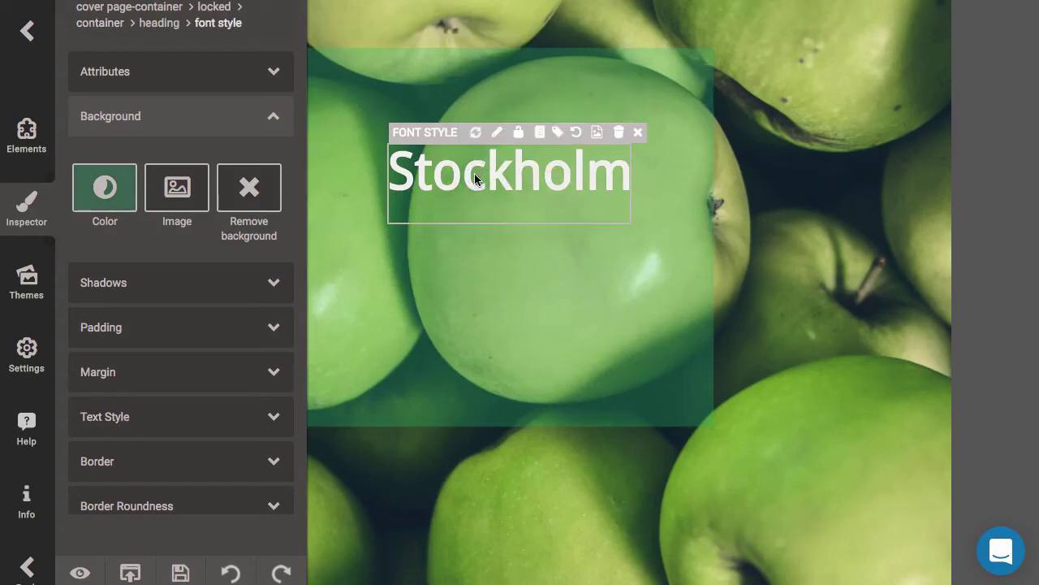
Step: Set the Stockholm title font to Dancing Script
click(137, 424)
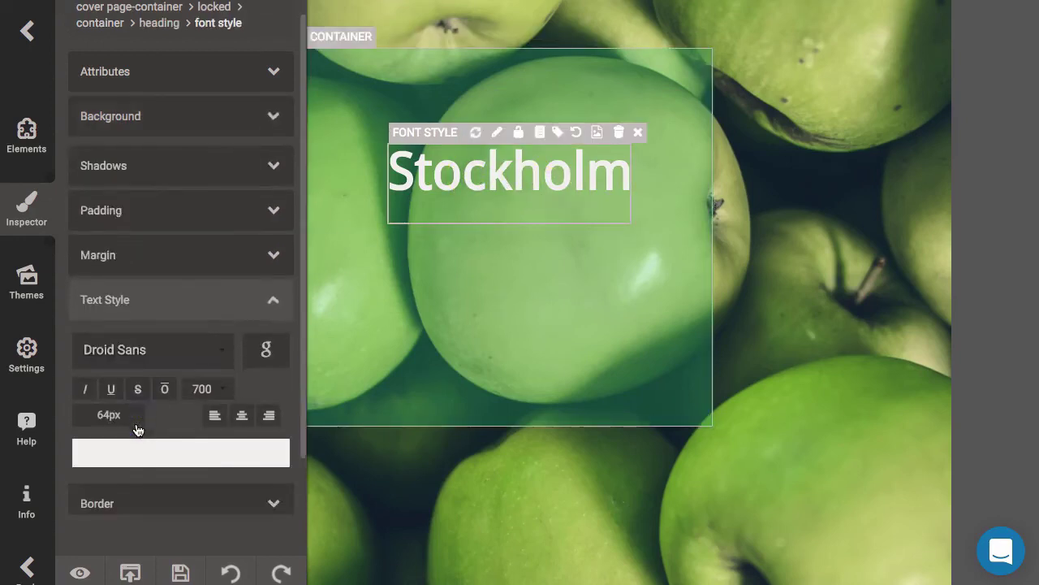
click(157, 339)
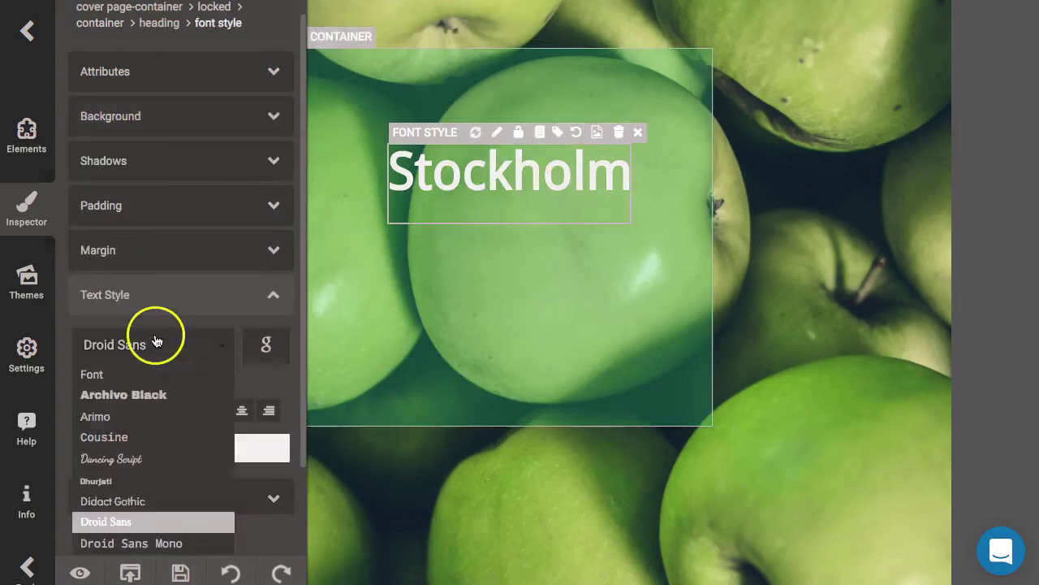
click(111, 461)
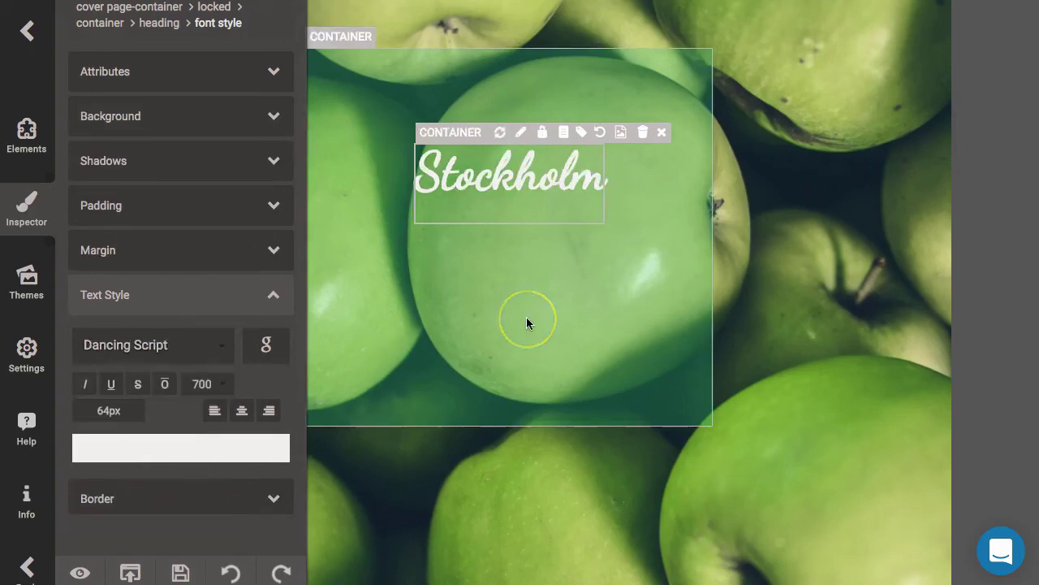
Step: Stretch the green title box out to the cover's right edge
click(797, 411)
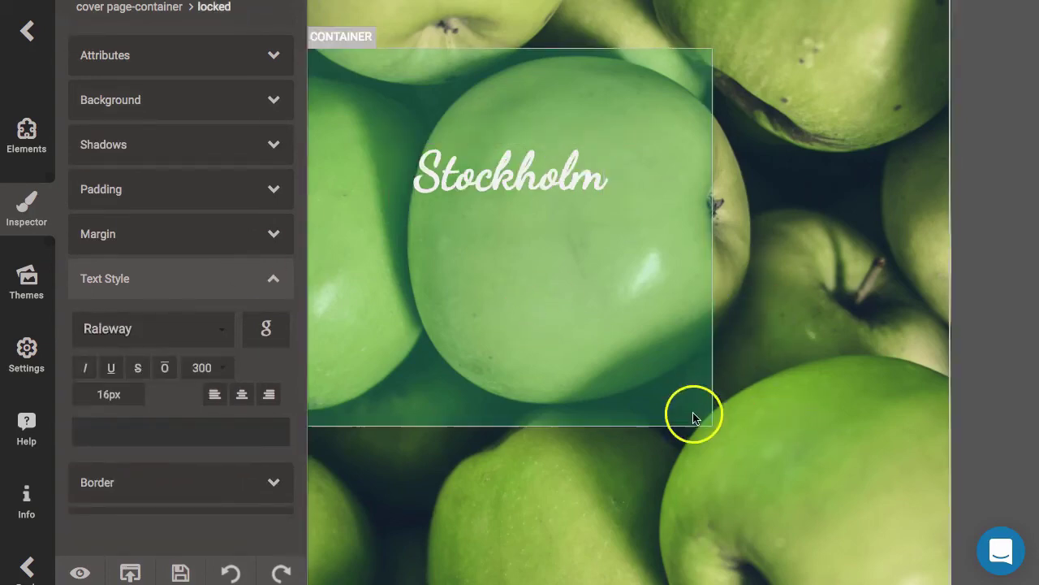
click(693, 418)
drag(703, 411, 916, 320)
Step: Place a Raleway 20px Lorem ipsum paragraph below the green title box and select it
scroll(980, 403, down, 3)
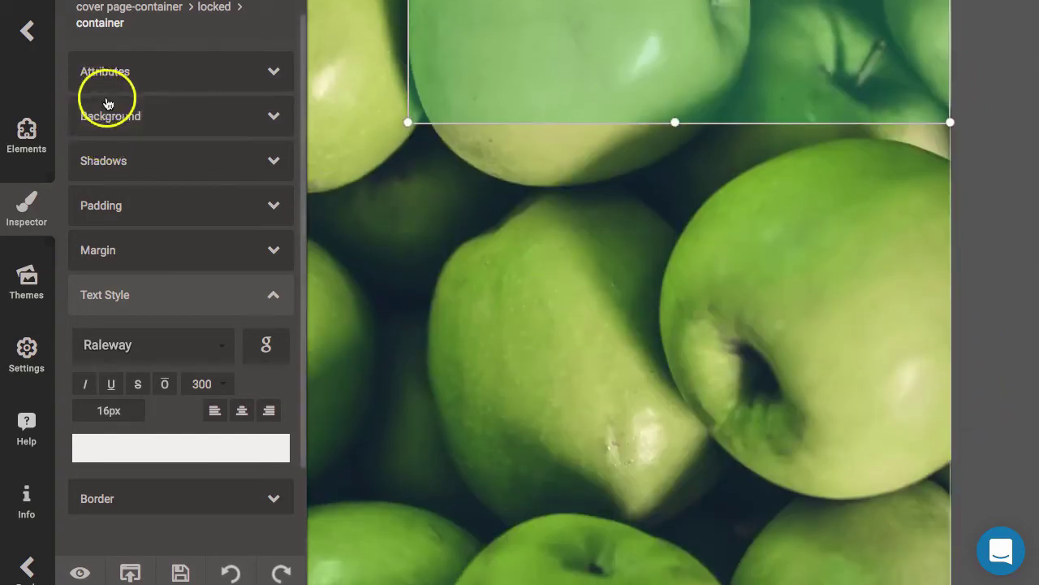
click(28, 130)
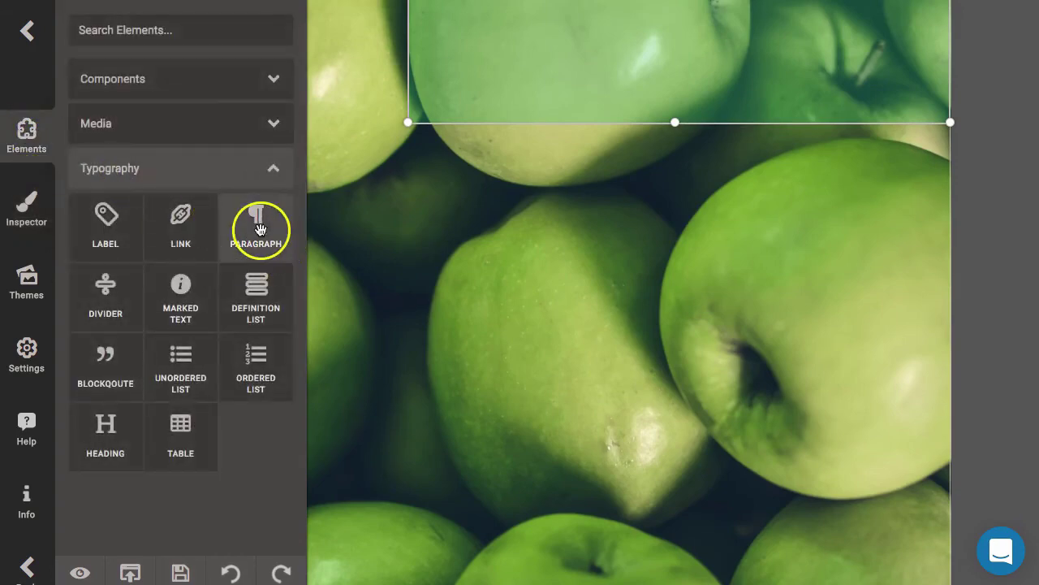
drag(258, 230, 414, 294)
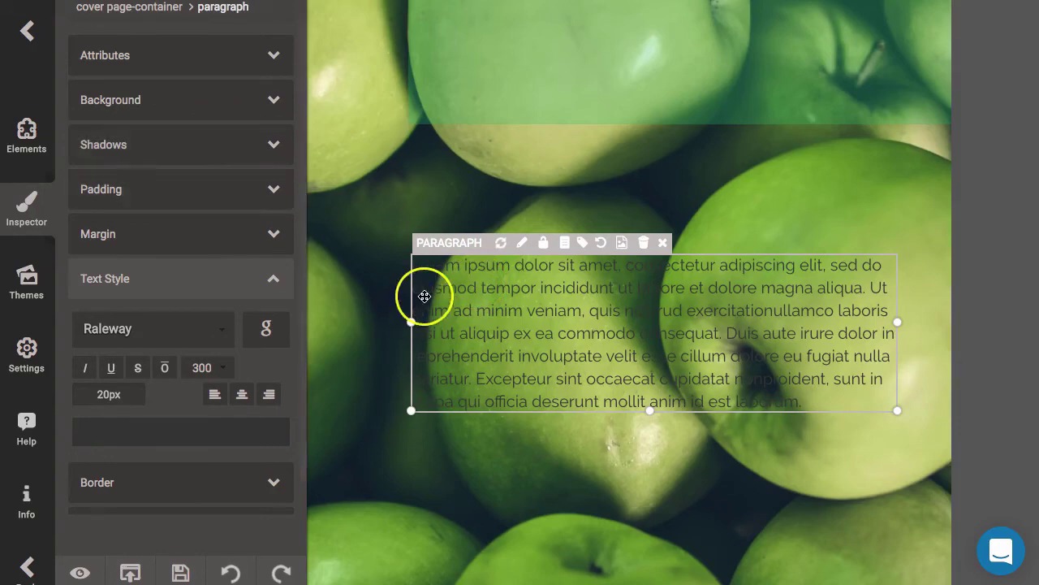
click(522, 244)
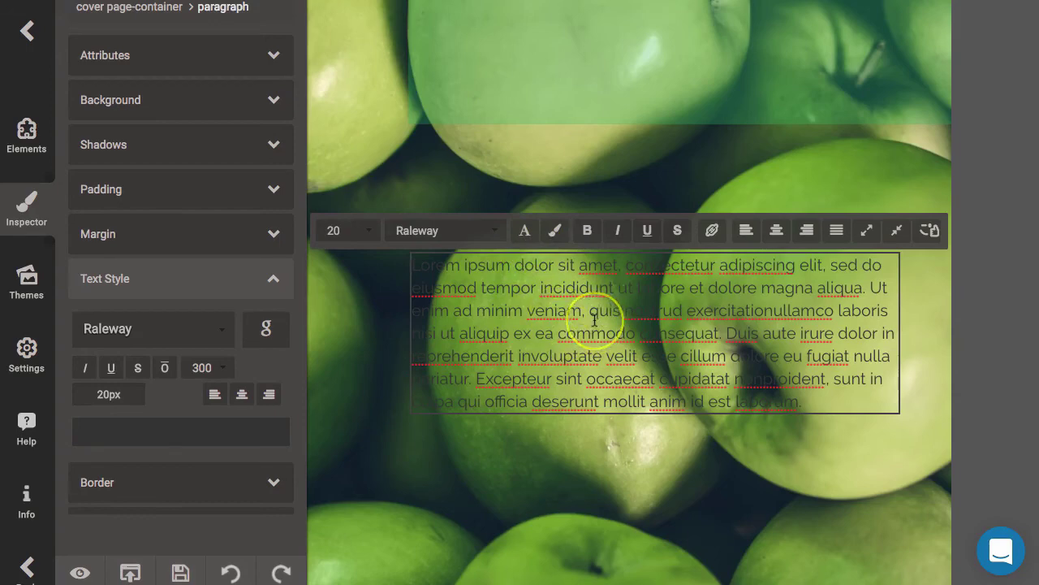
Step: Give the paragraph a nearly transparent green background and near-white rgb(236, 240, 241) text
click(556, 235)
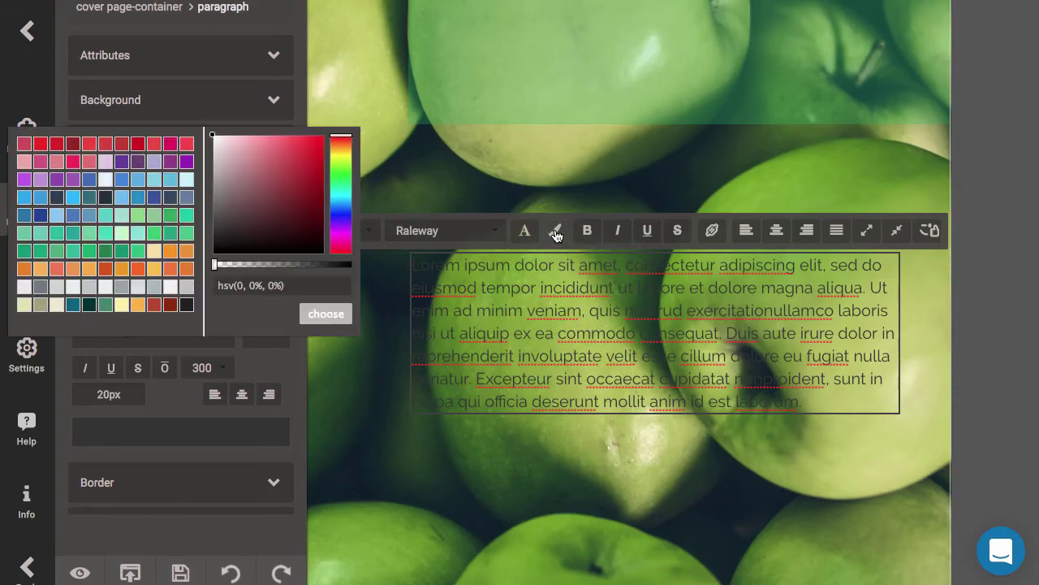
click(90, 252)
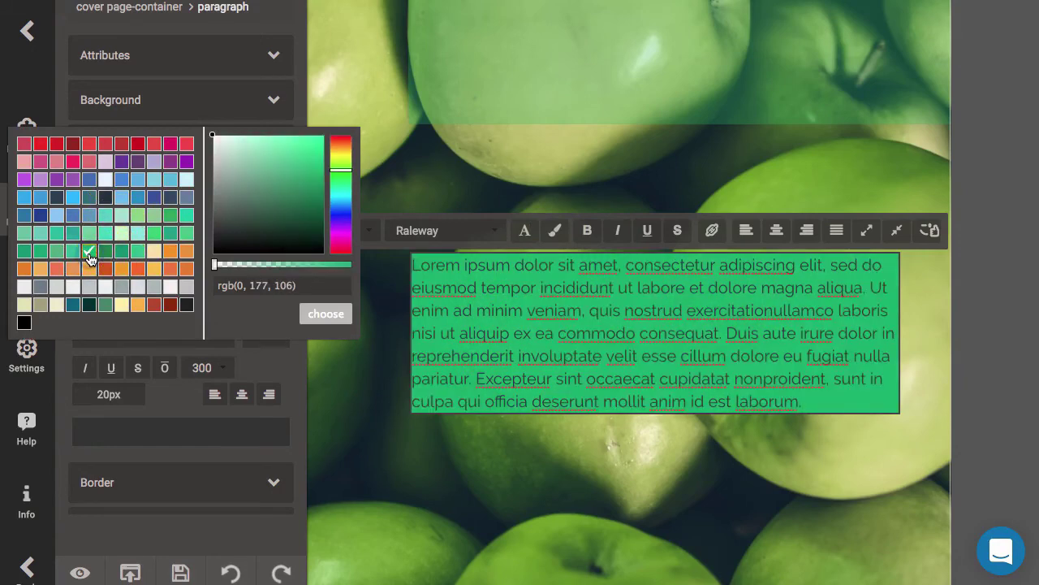
click(225, 267)
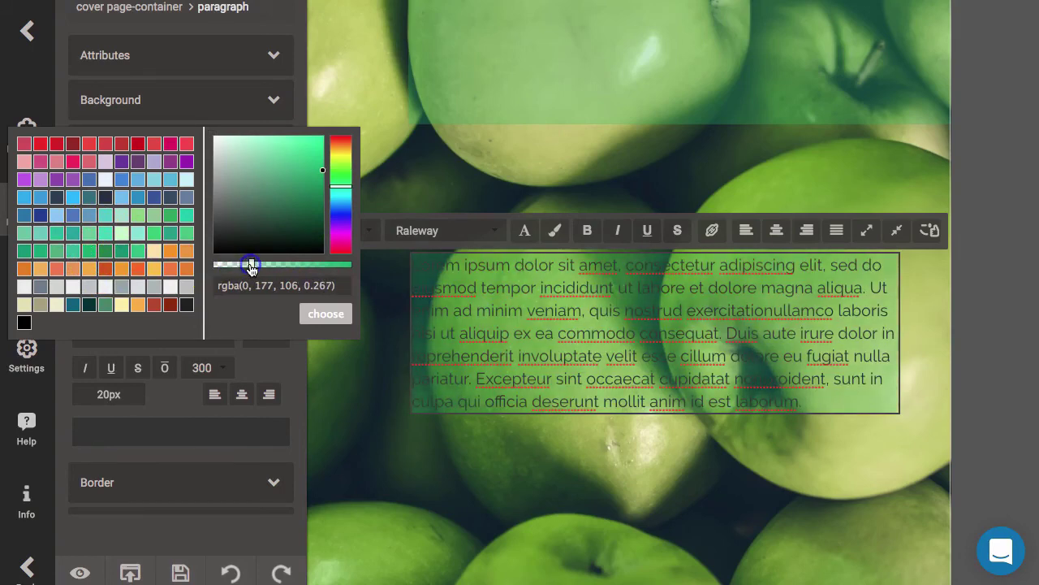
click(324, 316)
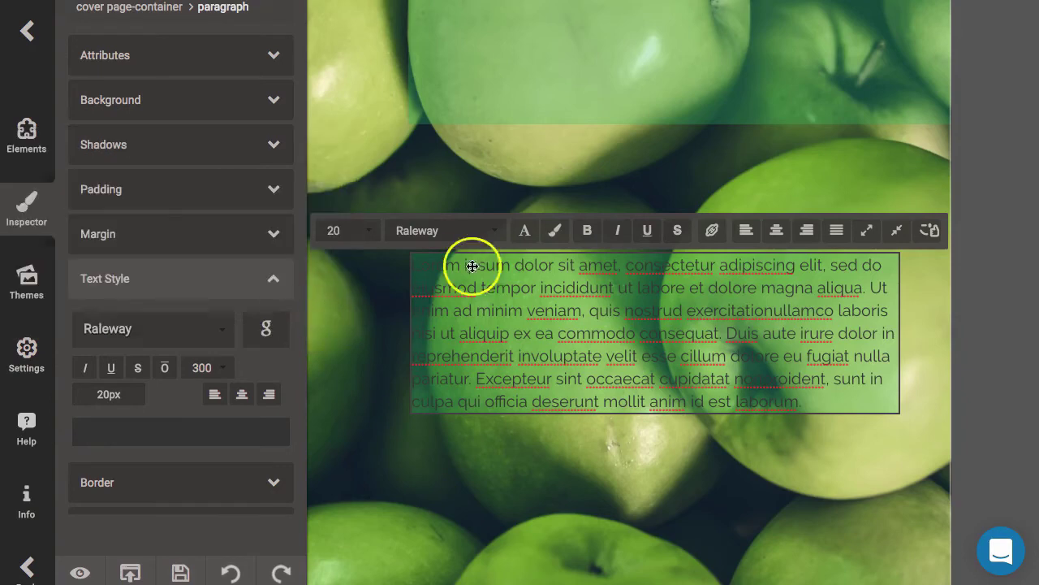
click(525, 232)
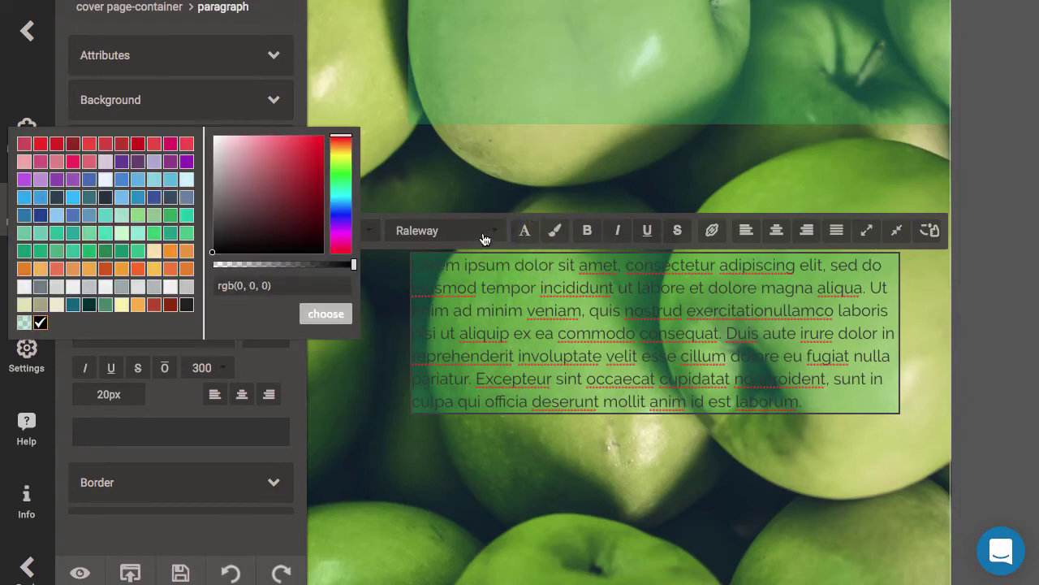
click(109, 288)
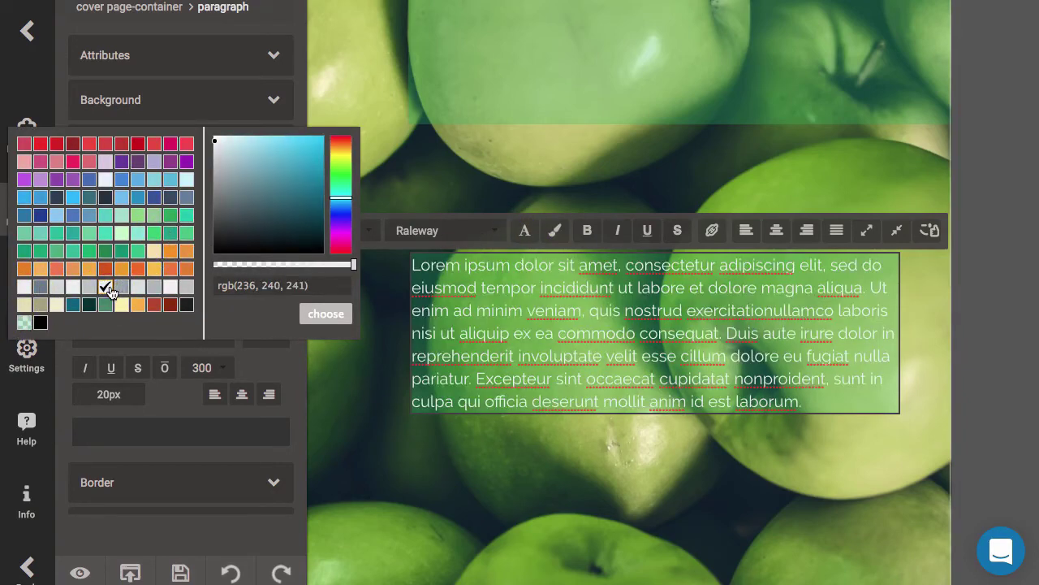
click(300, 318)
Step: Replace the Lorem ipsum placeholder by typing 'You' to begin the subhead
click(349, 319)
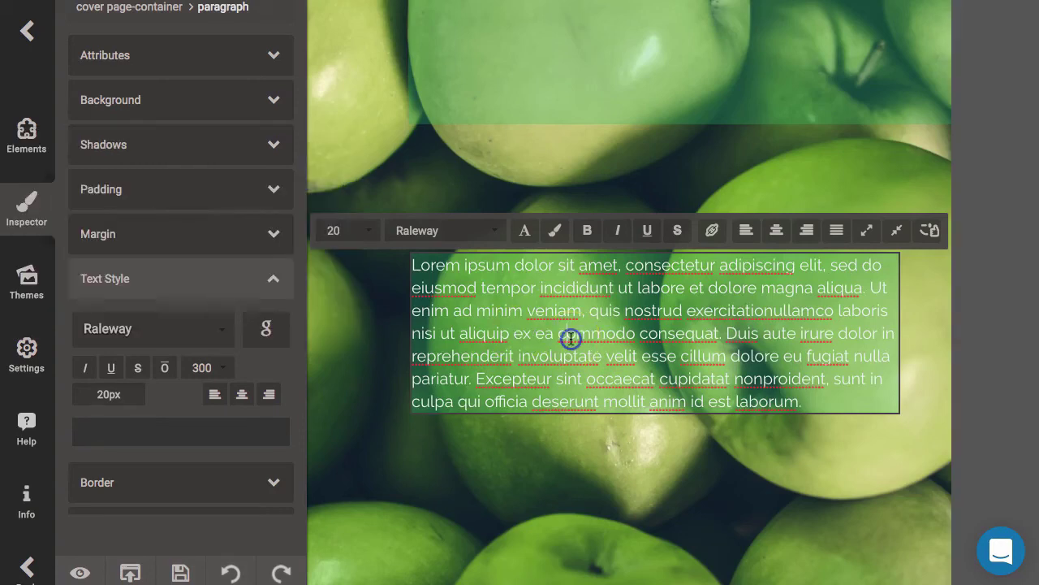
triple_click(571, 338)
text(Your subhead)
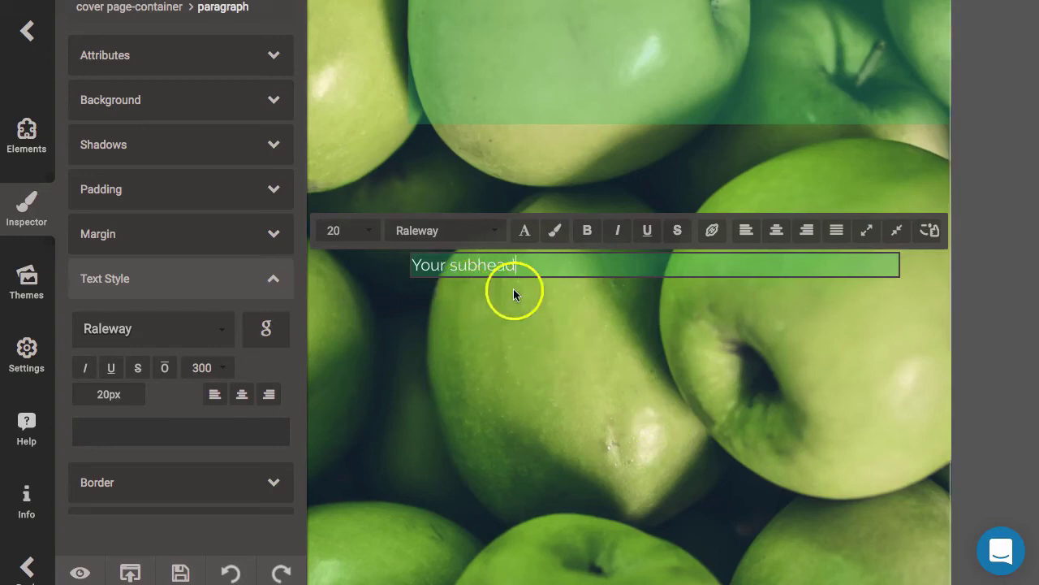
Step: Set the 'Your subhead' text size to 22
click(367, 234)
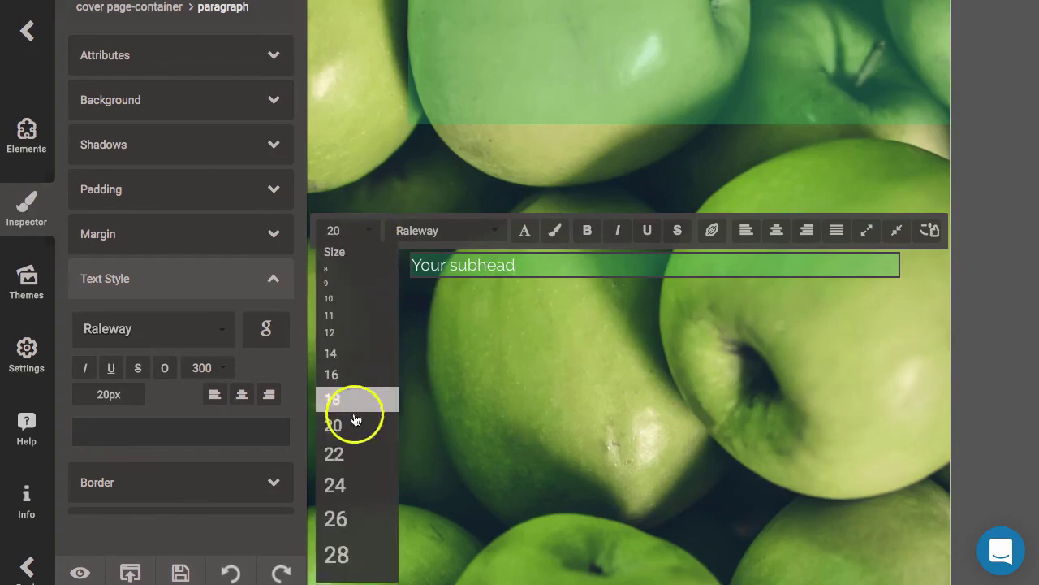
click(351, 452)
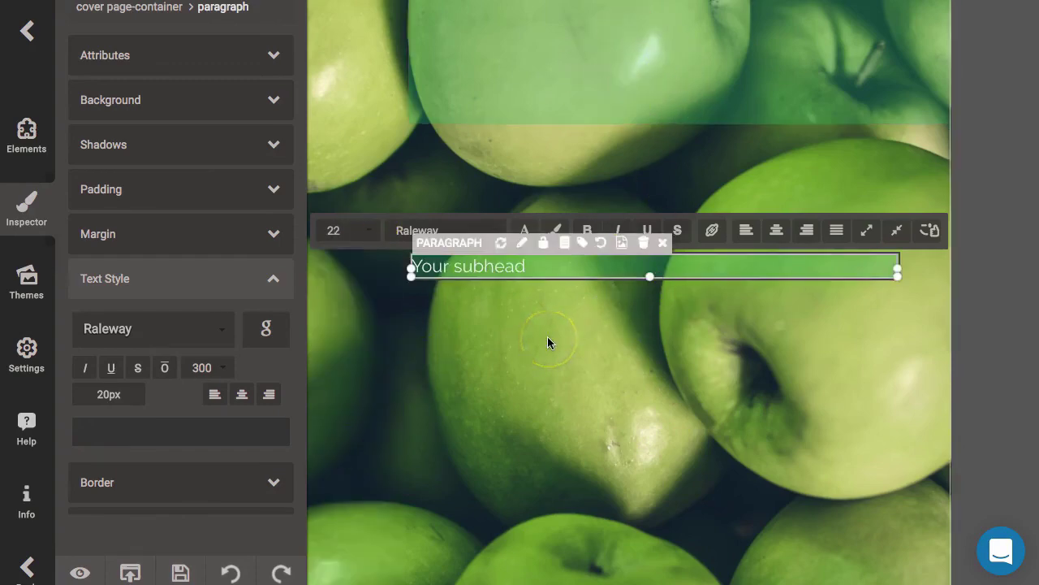
click(652, 273)
Step: Move the subhead's green band lower and right to reach the cover's right edge
click(650, 268)
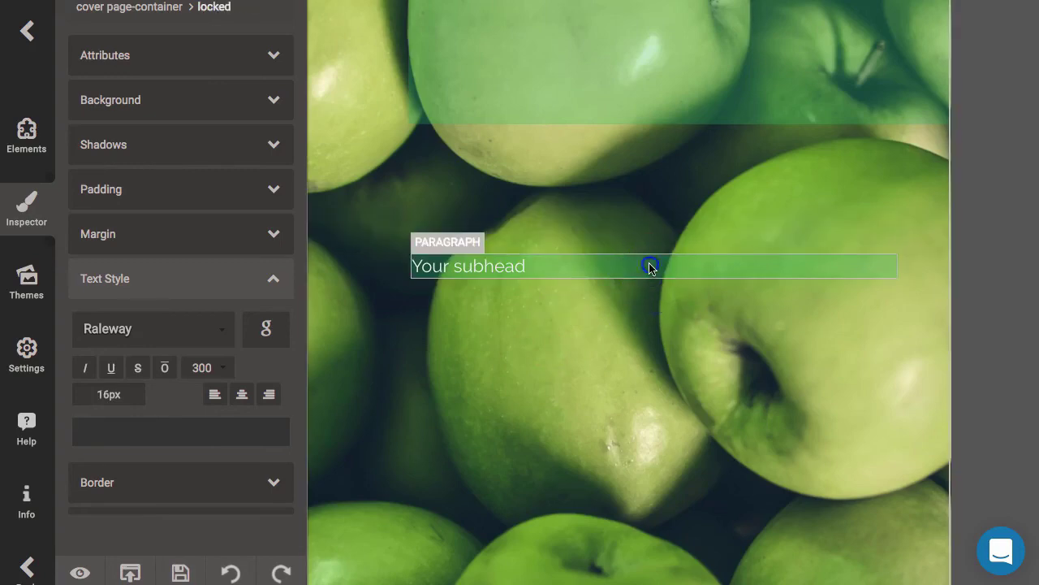
drag(650, 268, 720, 312)
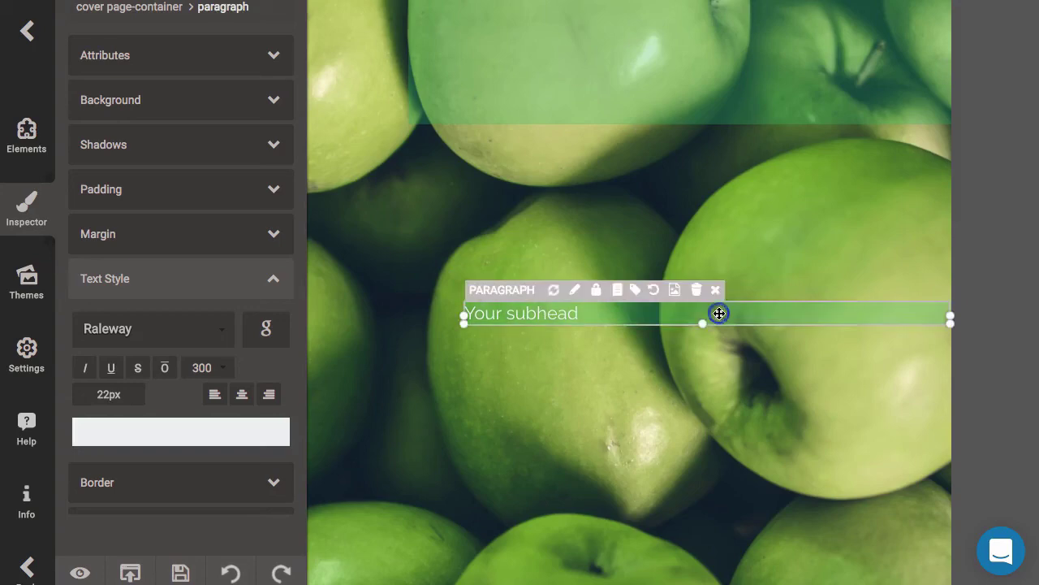
click(737, 261)
scroll(736, 262, up, 1)
scroll(736, 266, up, 2)
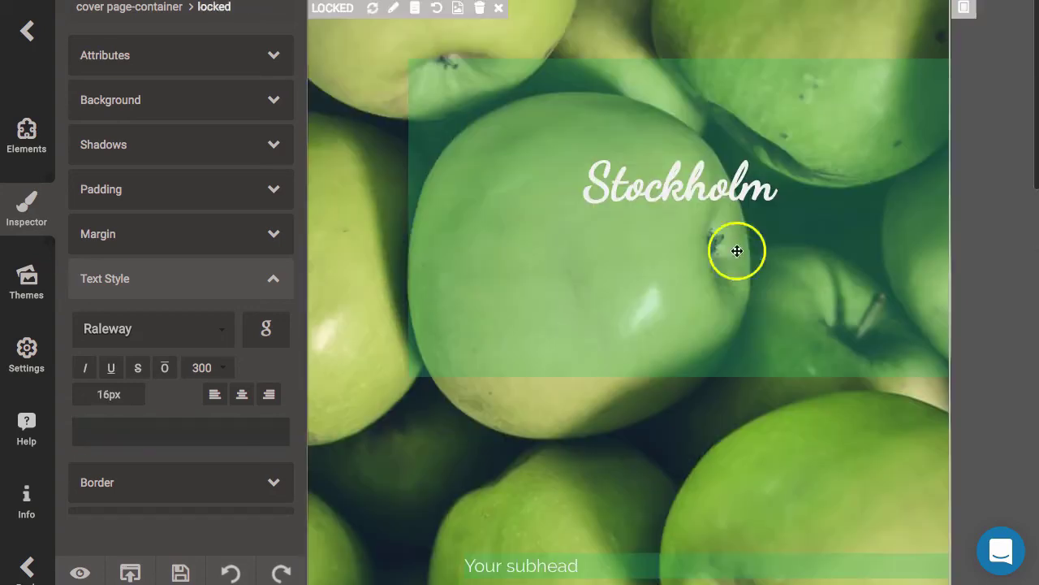
scroll(726, 536, down, 1)
scroll(770, 422, up, 1)
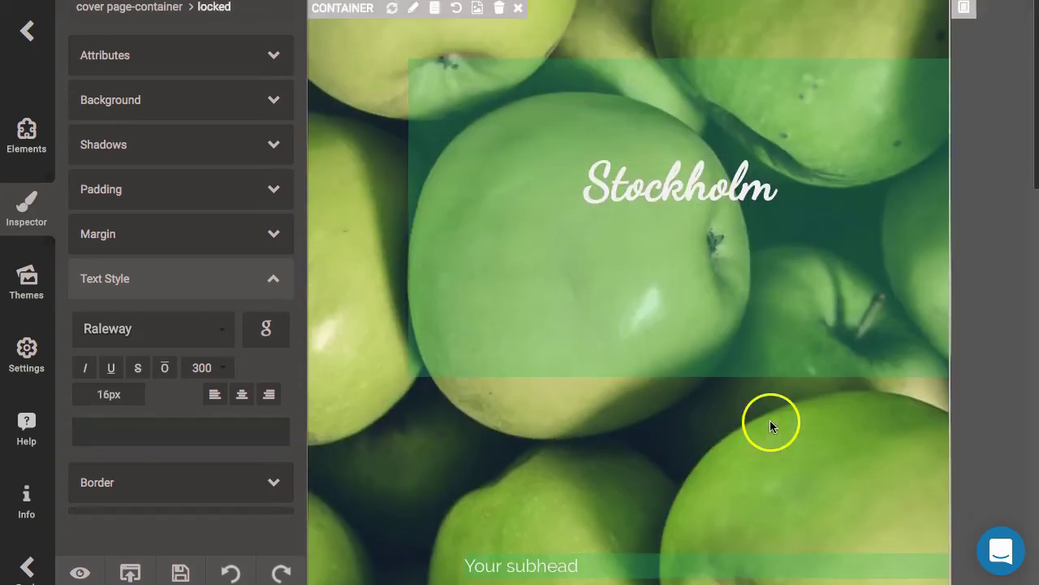
scroll(742, 413, down, 4)
scroll(707, 408, down, 3)
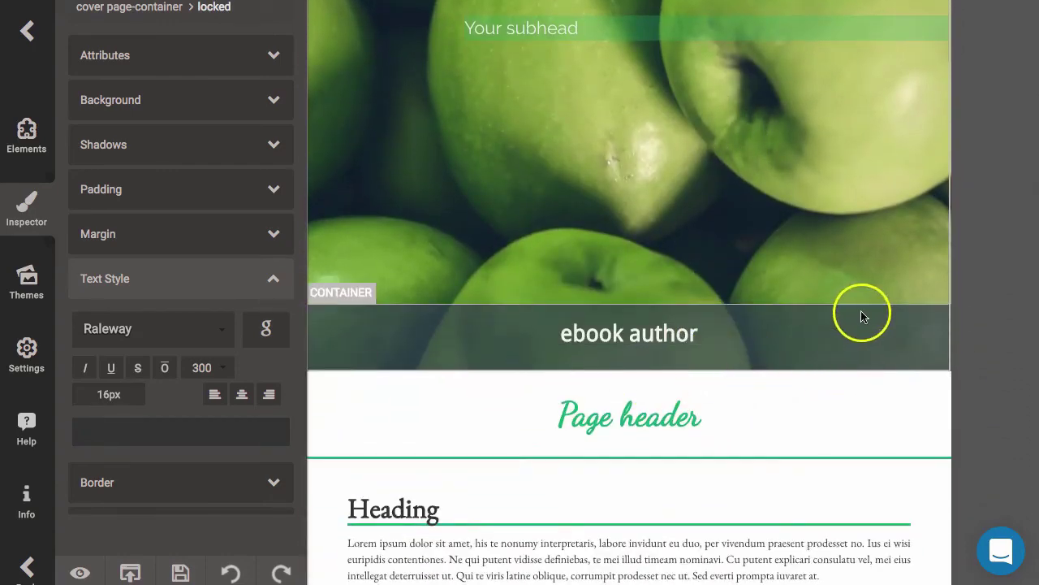
Step: Give the ebook author band a solid green background at about 0.33 opacity, rgba(0, 177, 106, 0.326)
click(861, 317)
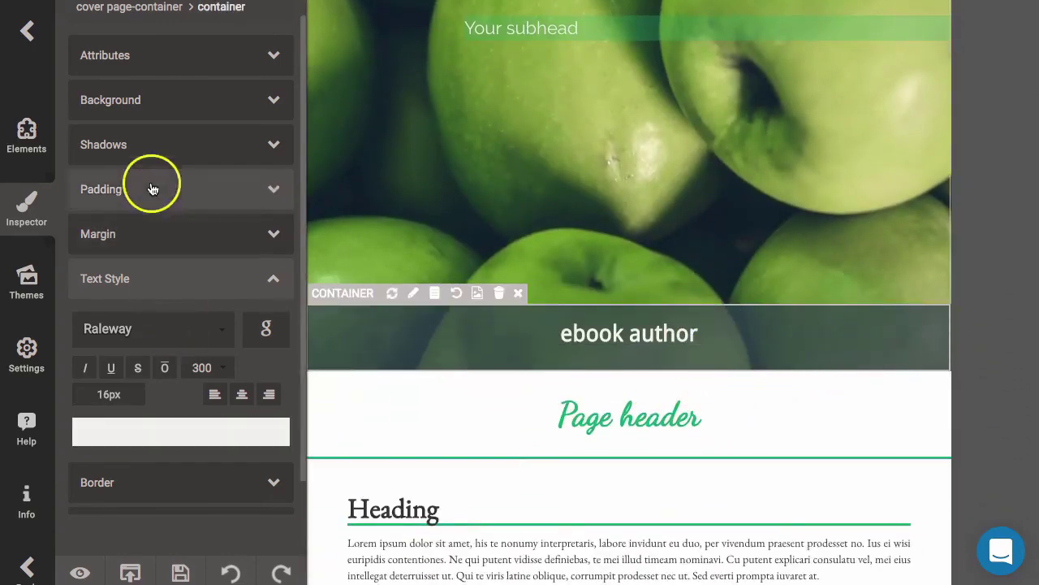
click(111, 106)
click(113, 189)
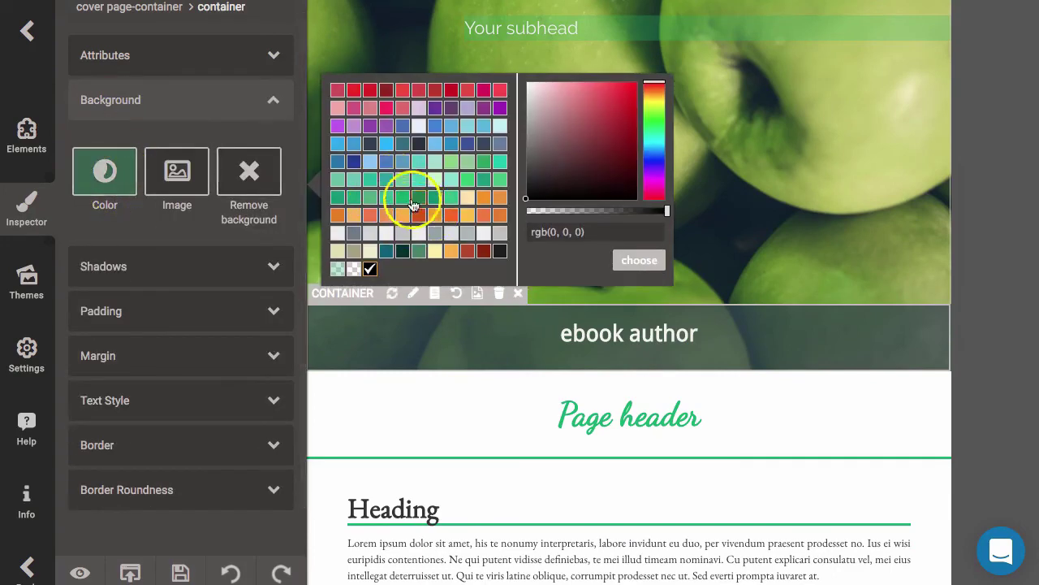
click(402, 200)
drag(566, 211, 574, 214)
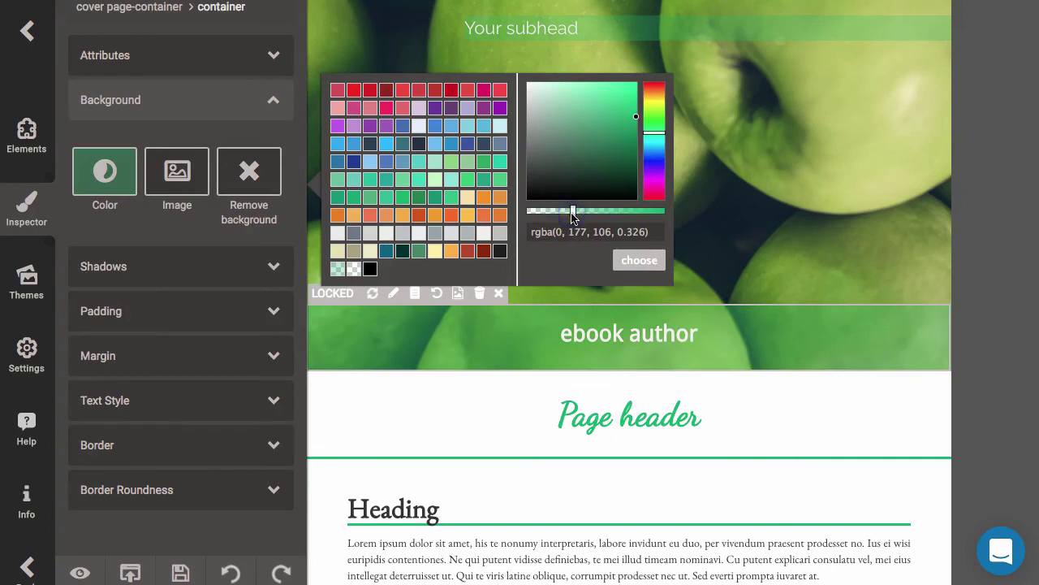
click(658, 265)
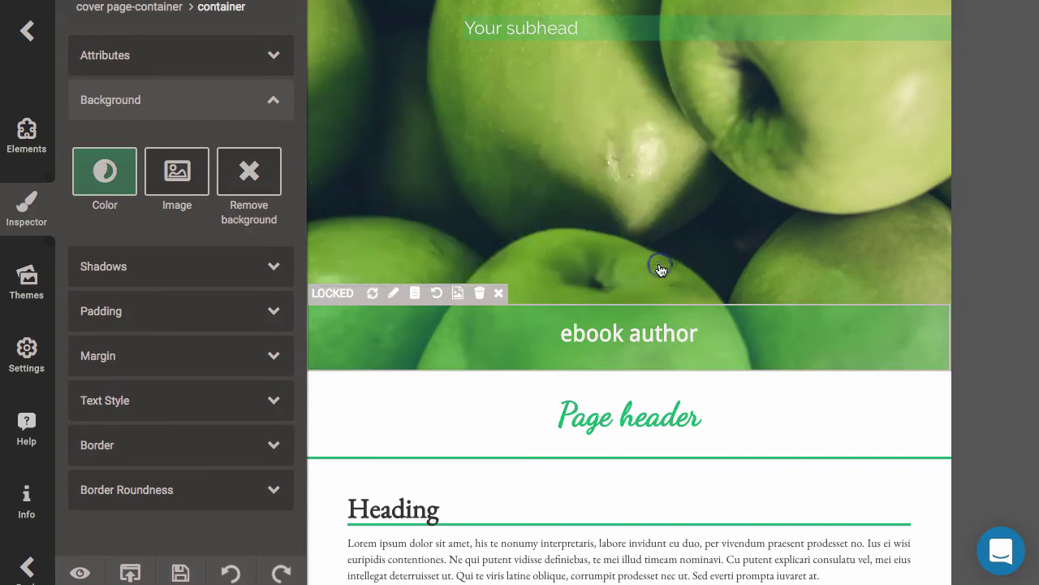
click(801, 265)
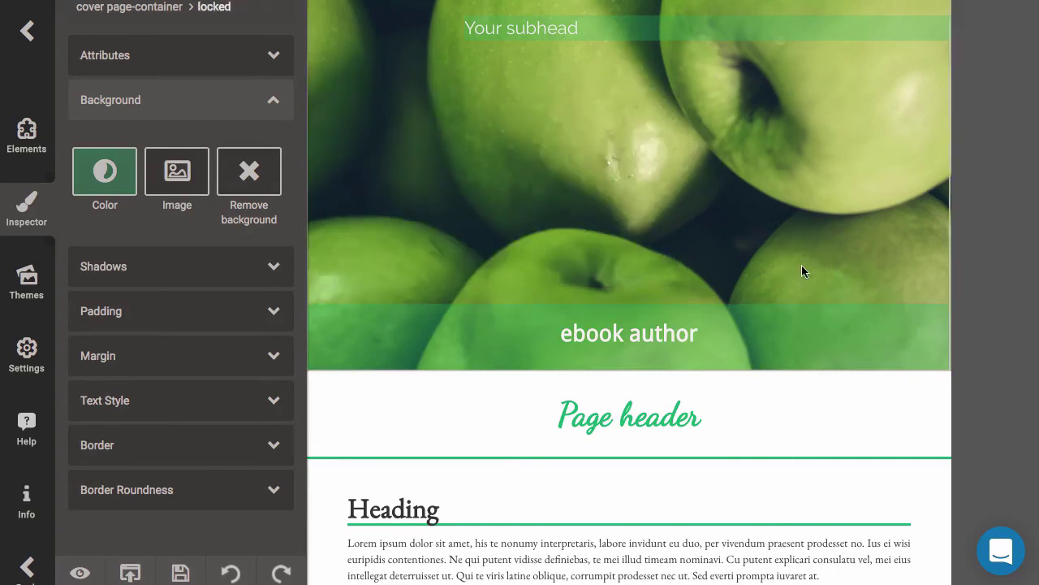
Step: Scroll through the cover and content pages to review the green bars and layout
click(838, 161)
scroll(839, 162, up, 5)
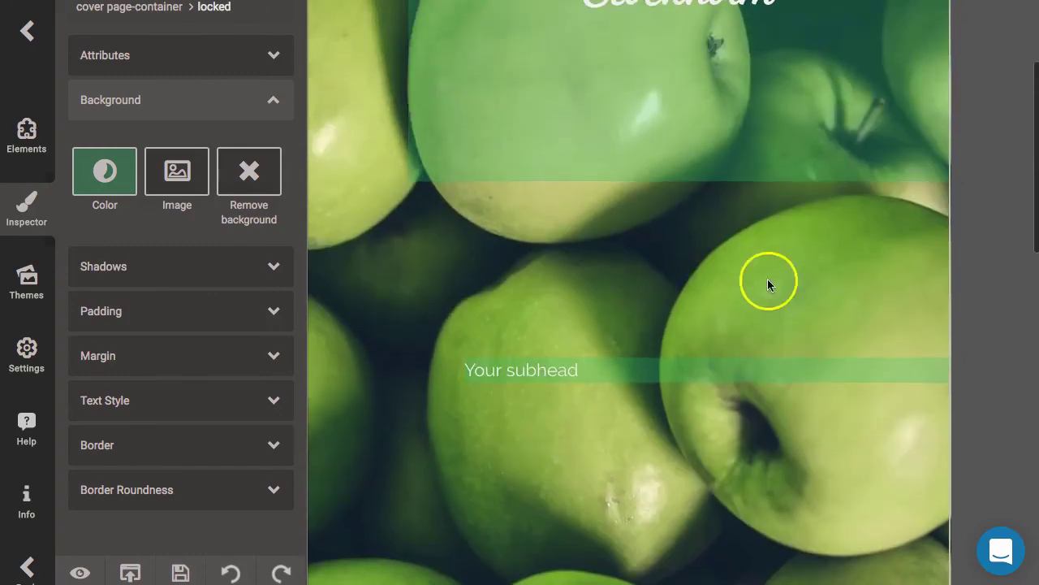
scroll(772, 272, up, 3)
scroll(756, 314, down, 2)
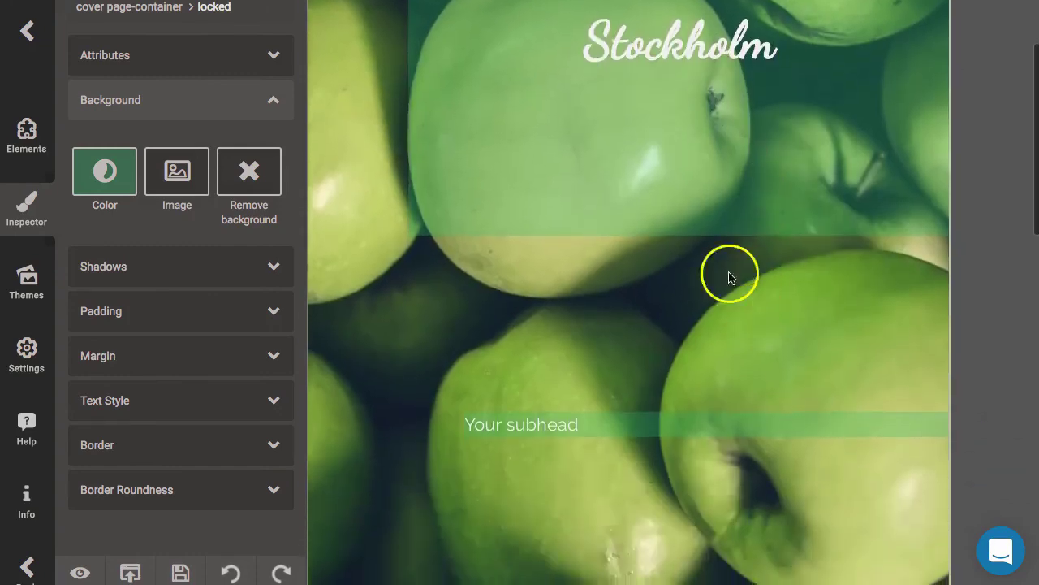
scroll(739, 317, down, 4)
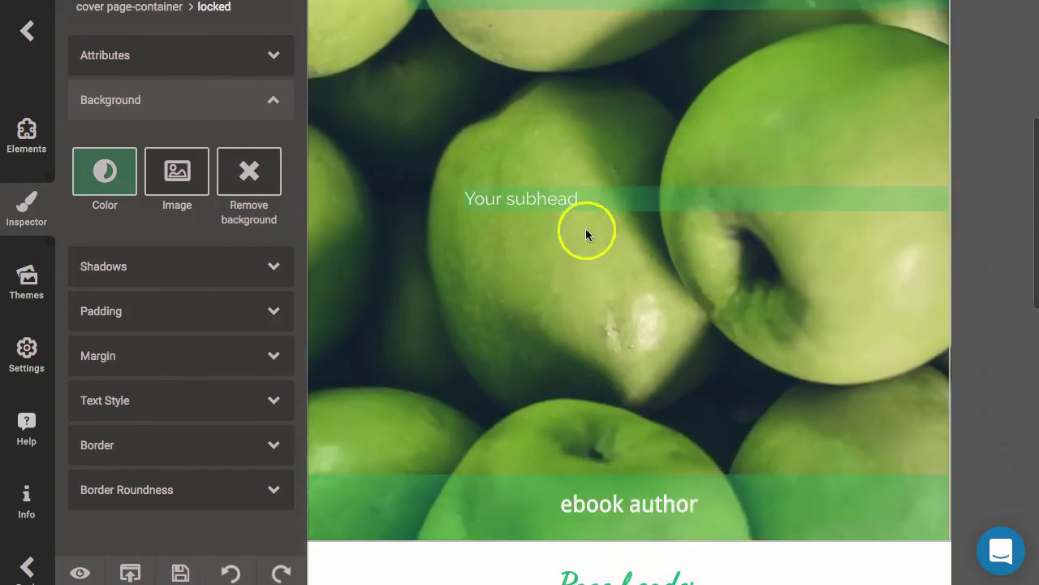
scroll(718, 334, down, 4)
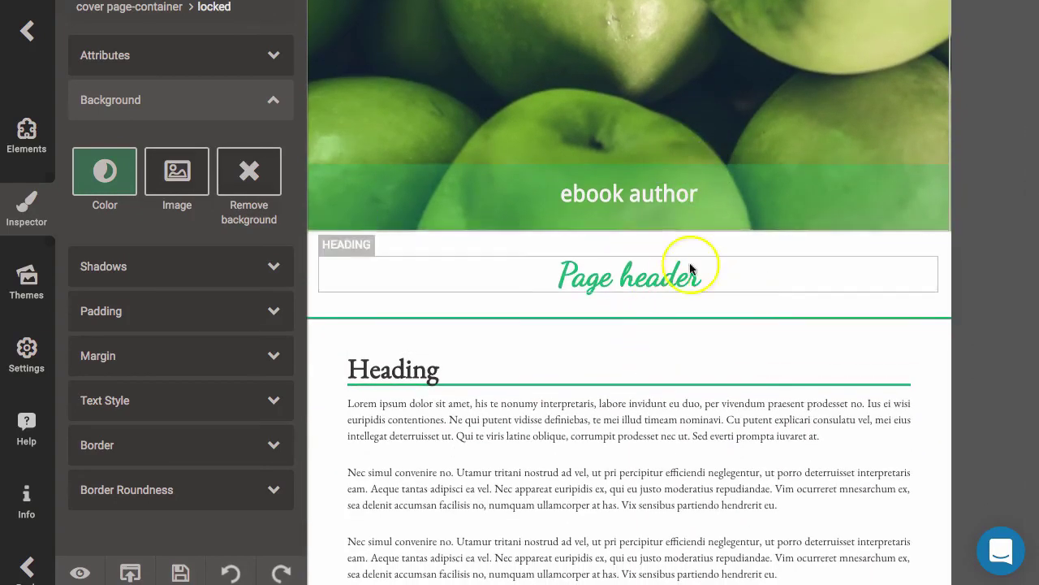
scroll(715, 337, down, 1)
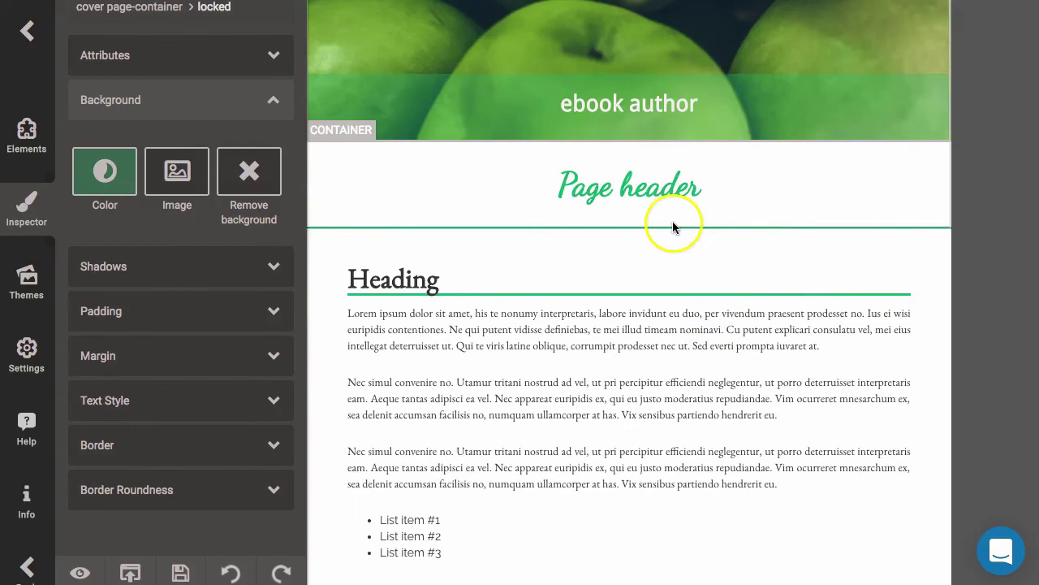
scroll(509, 373, down, 5)
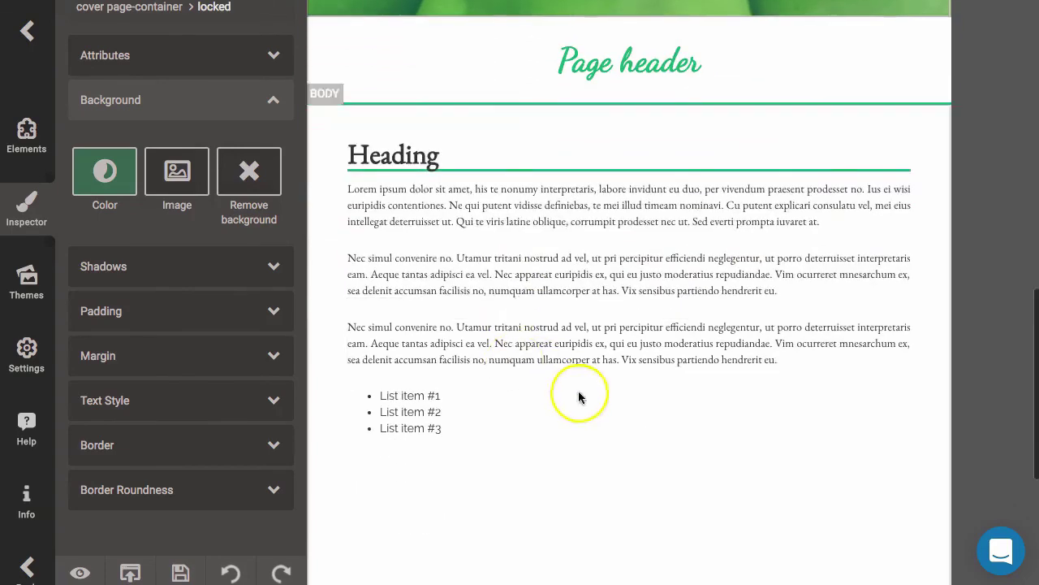
scroll(588, 406, up, 4)
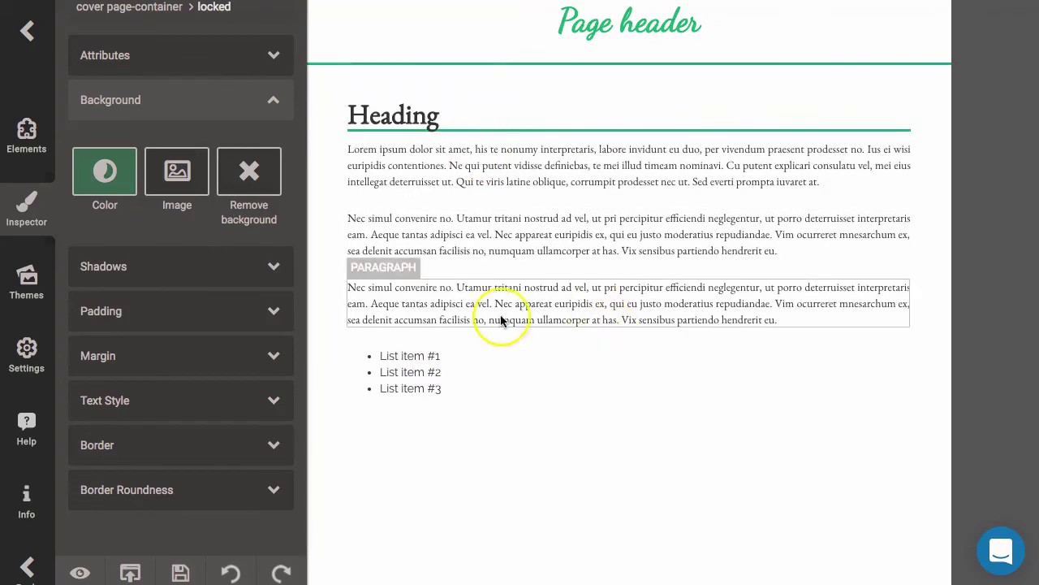
scroll(528, 458, up, 2)
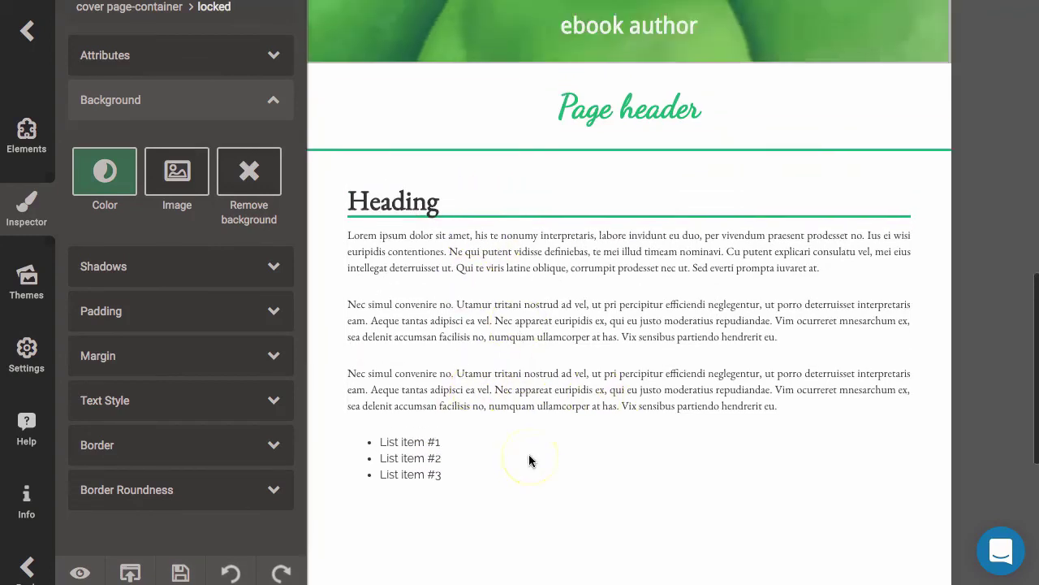
scroll(529, 455, up, 3)
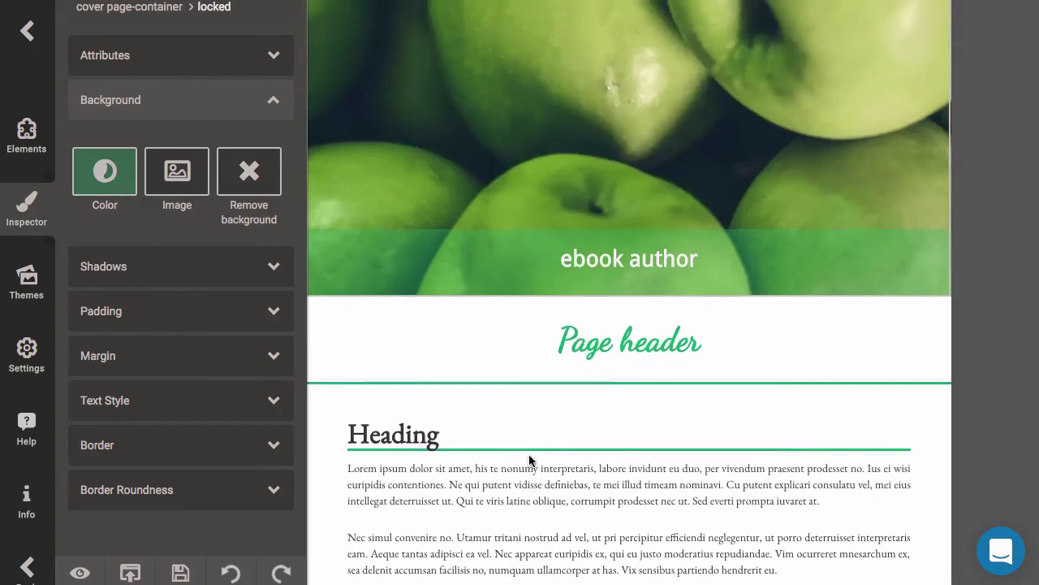
Step: Select the page body and save the health ebook template
scroll(528, 457, up, 2)
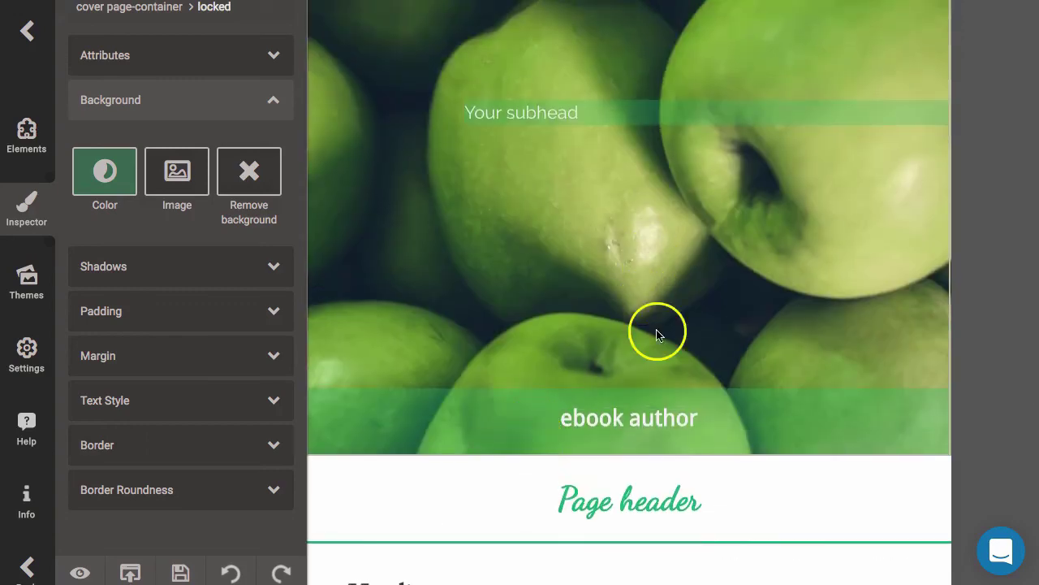
scroll(656, 331, down, 6)
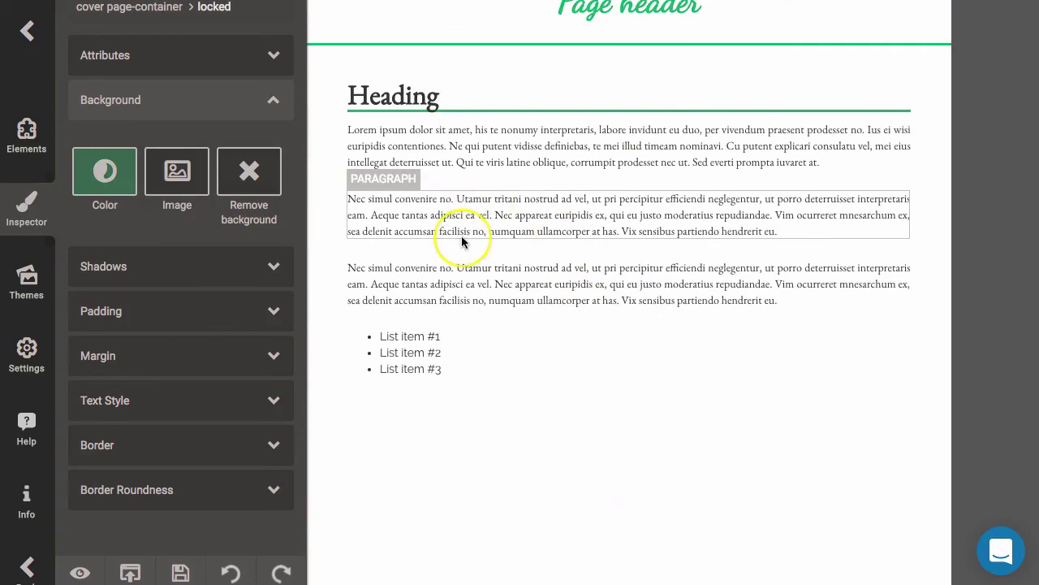
scroll(501, 448, up, 1)
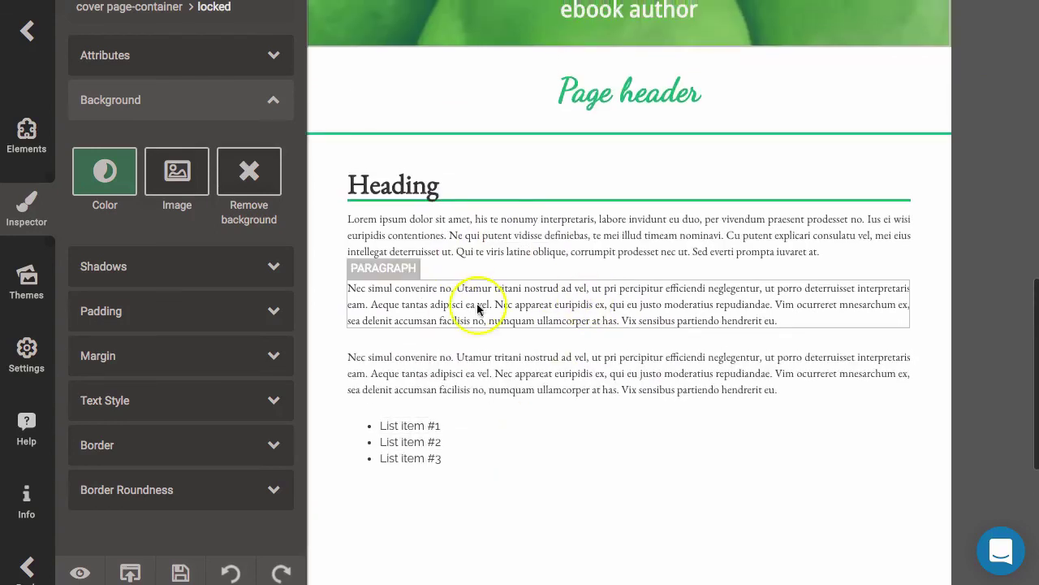
click(417, 539)
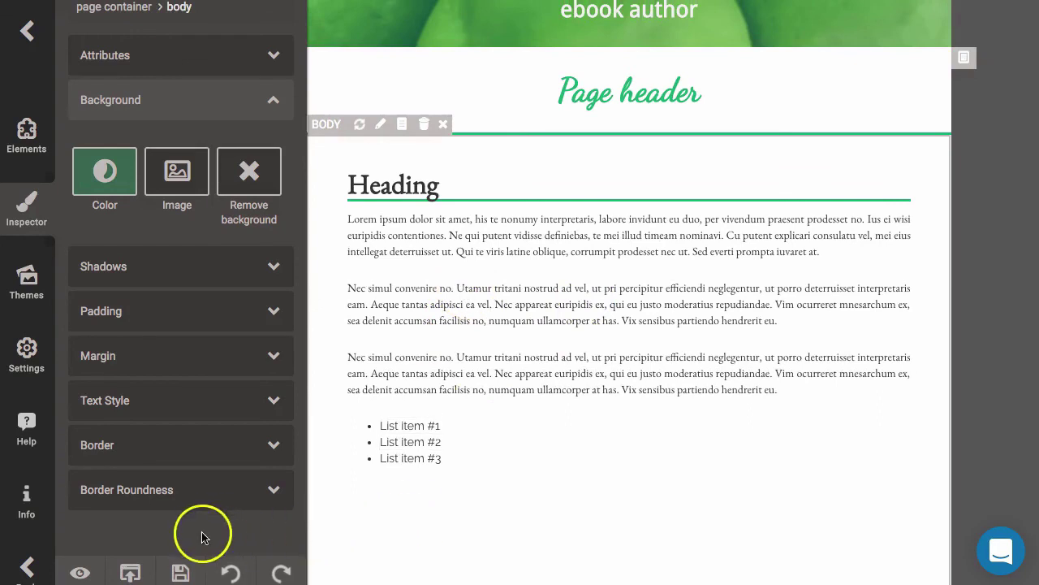
click(180, 573)
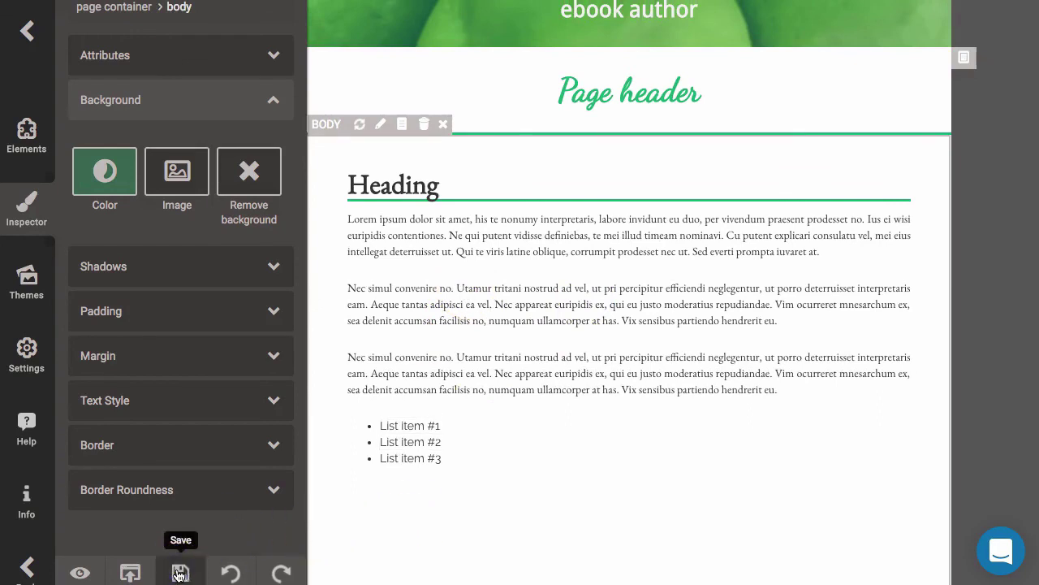
Step: Exit the editor to the Projects dashboard, where the Health Template card shows the green-apples cover
click(26, 26)
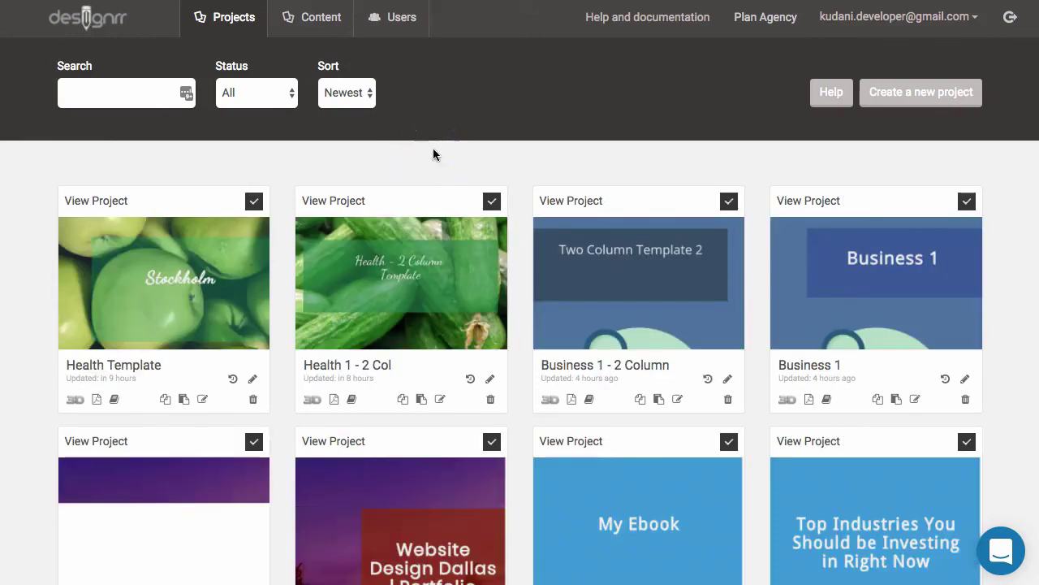
click(387, 156)
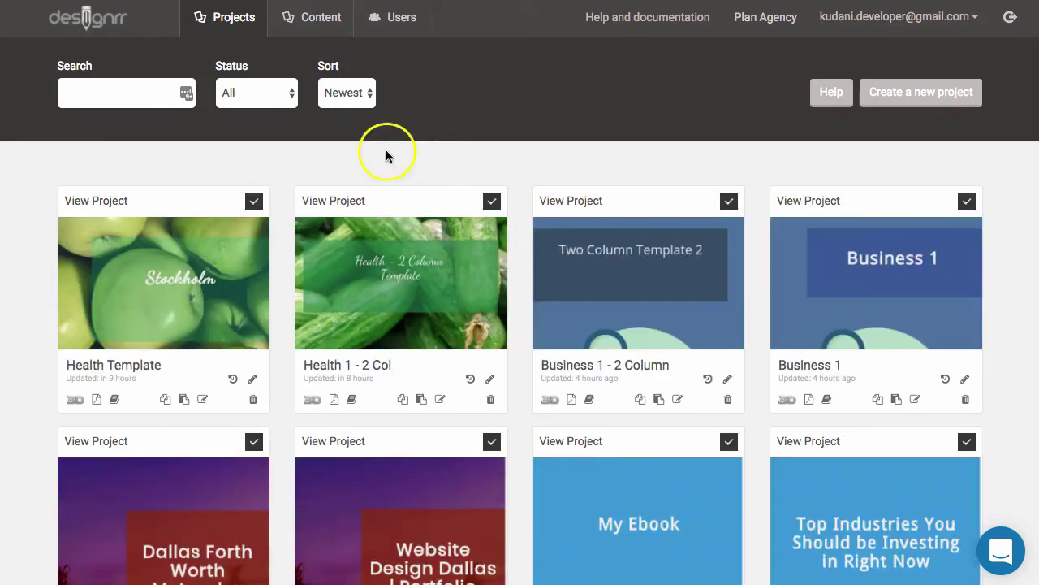